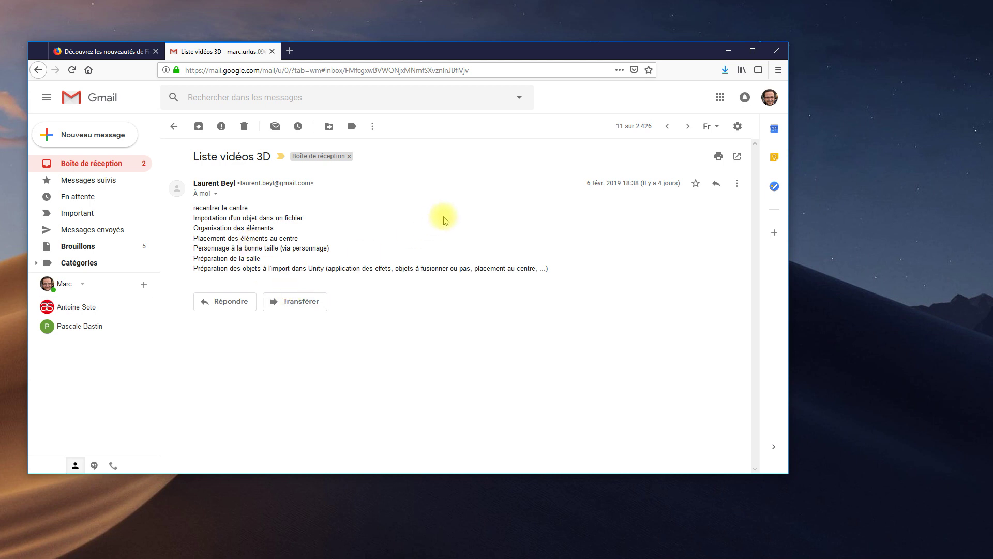
- Minimise the browser window with the e-mail and switch to Blender
left_click(730, 50)
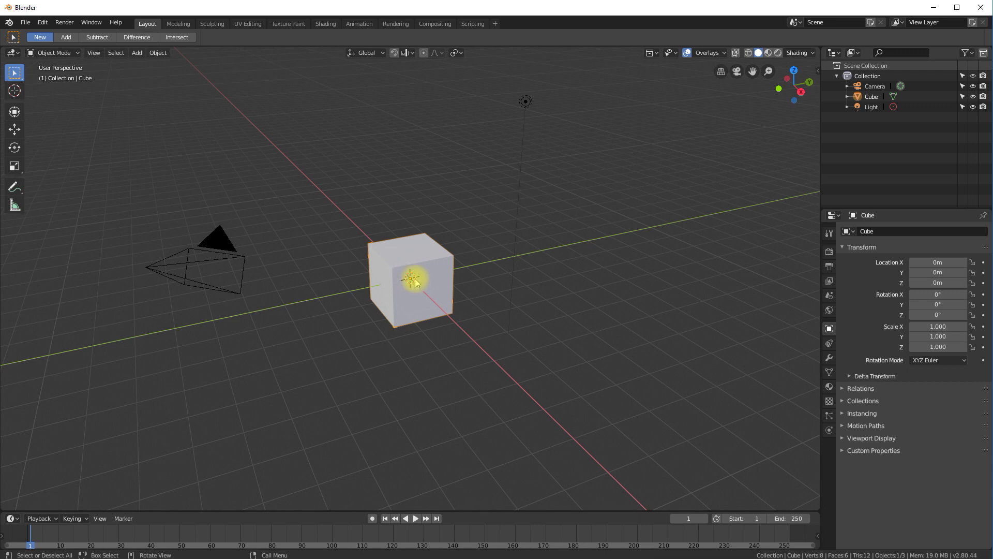
- Place the 3D cursor at various spots around the scene, ending behind and above the cube at about X -2.29, Y -0.27, Z 3.99 m
left_click(15, 92)
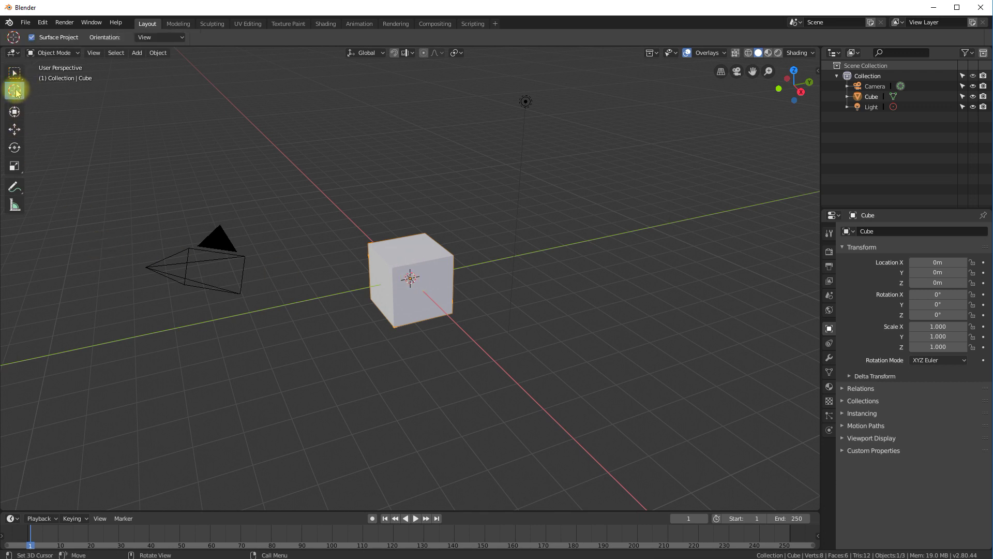
left_click(90, 130)
left_click(181, 92)
left_click(75, 194)
left_click(80, 309)
left_click_drag(184, 198, 194, 186)
left_click(358, 106)
left_click(521, 134)
left_click(408, 131)
left_click(295, 132)
left_click(241, 181)
left_click(253, 96)
left_click(330, 99)
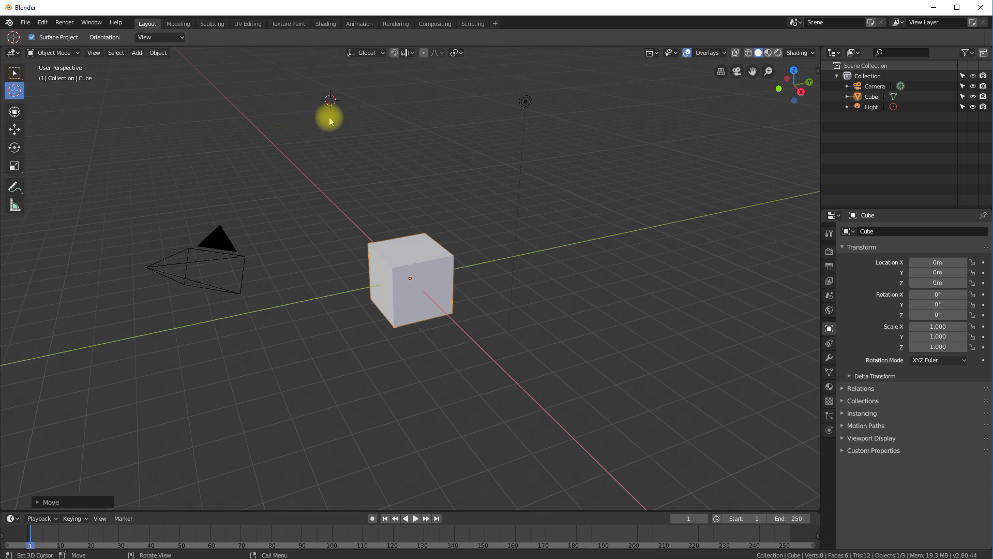
left_click(433, 133)
left_click(370, 138)
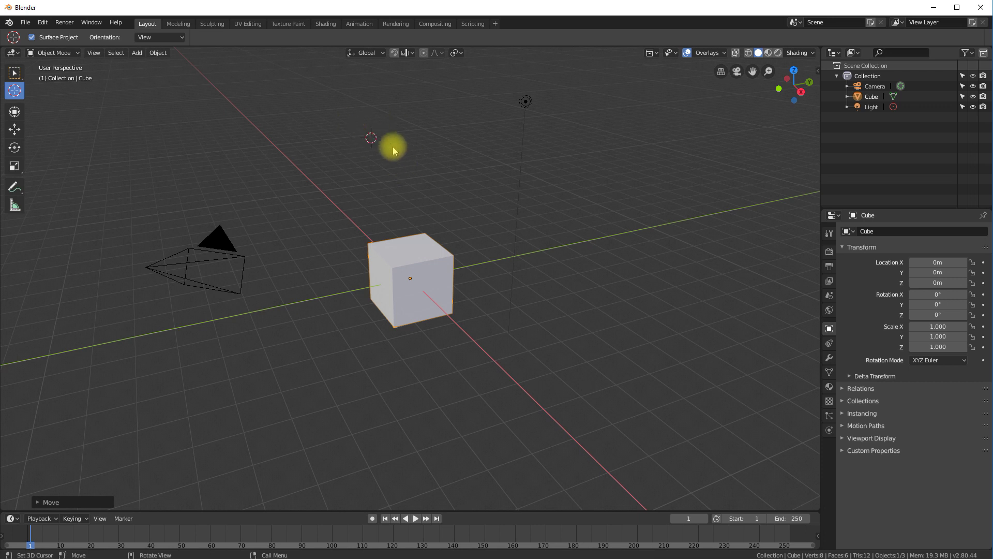
- Add a cone mesh at the 3D cursor's location and delete it again
left_click(136, 53)
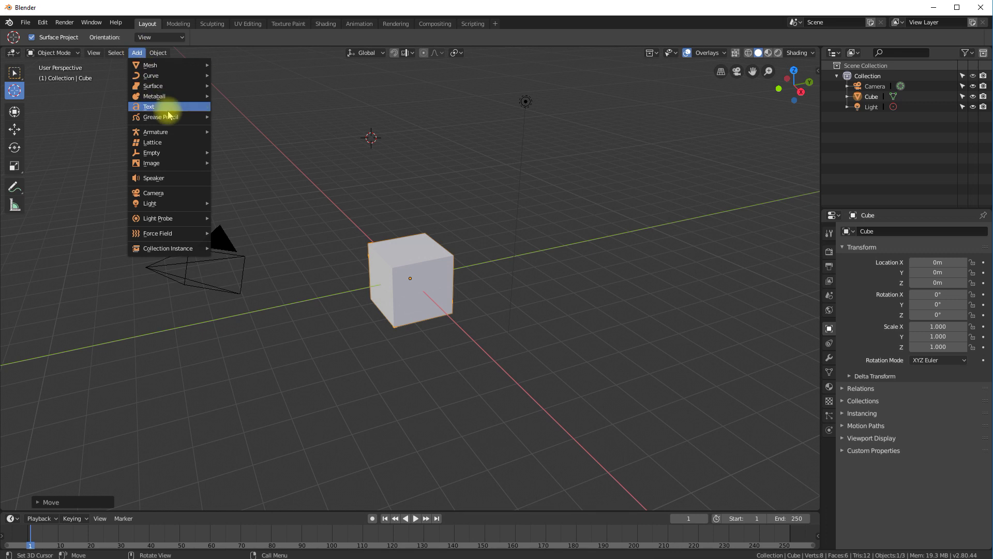
mouse_move(156, 65)
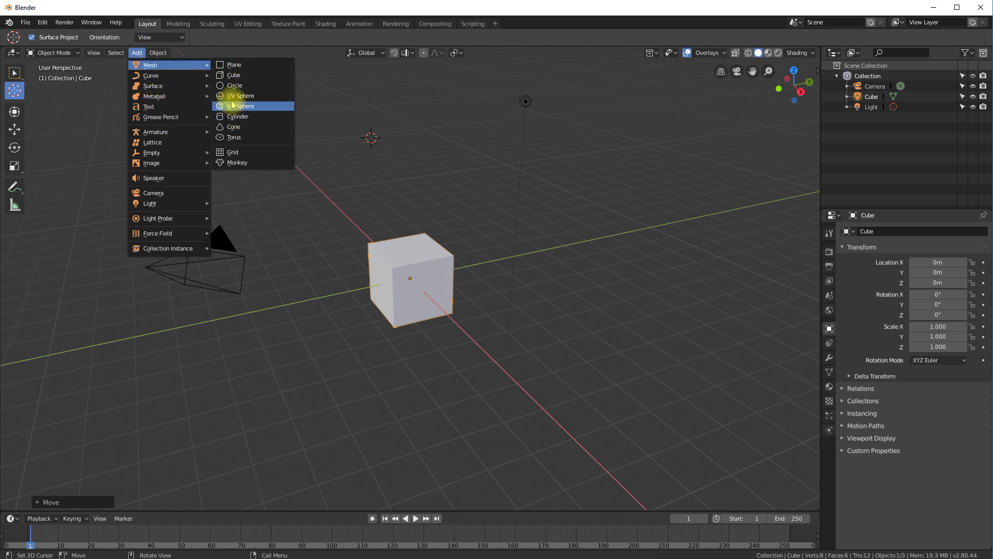
left_click(231, 127)
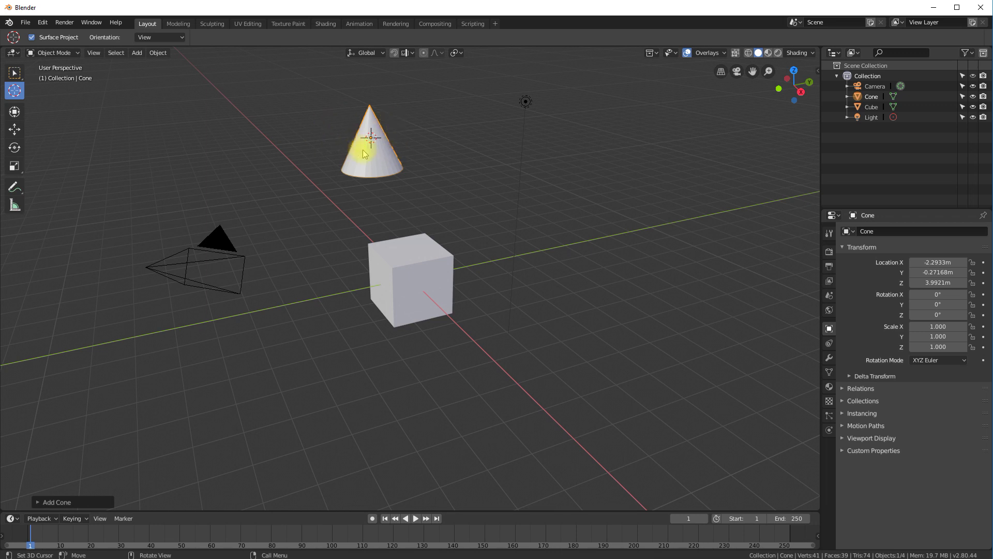
key("Delete")
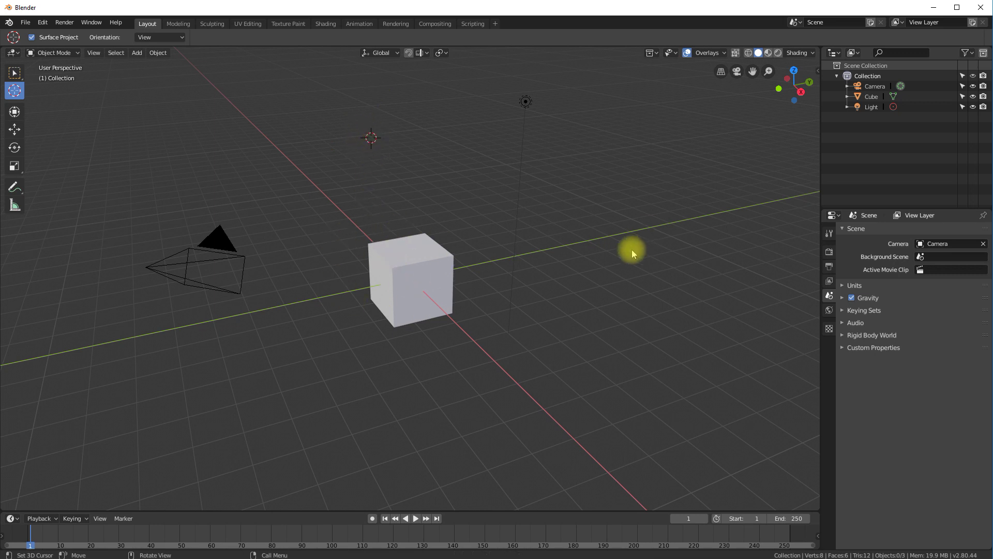
- Display the 3D cursor's coordinates and reset the cursor to the world origin, framing all objects
left_click(816, 70)
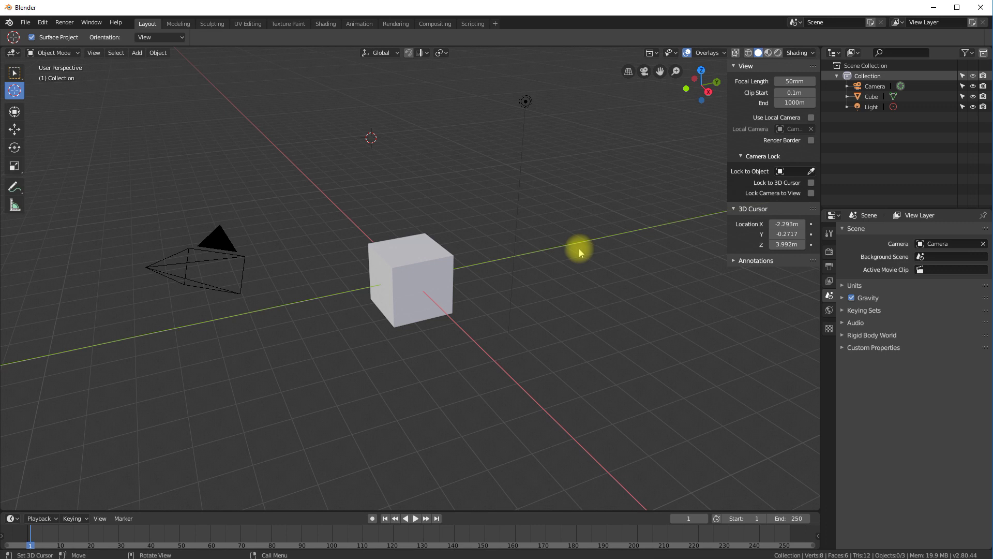
key("shift+c")
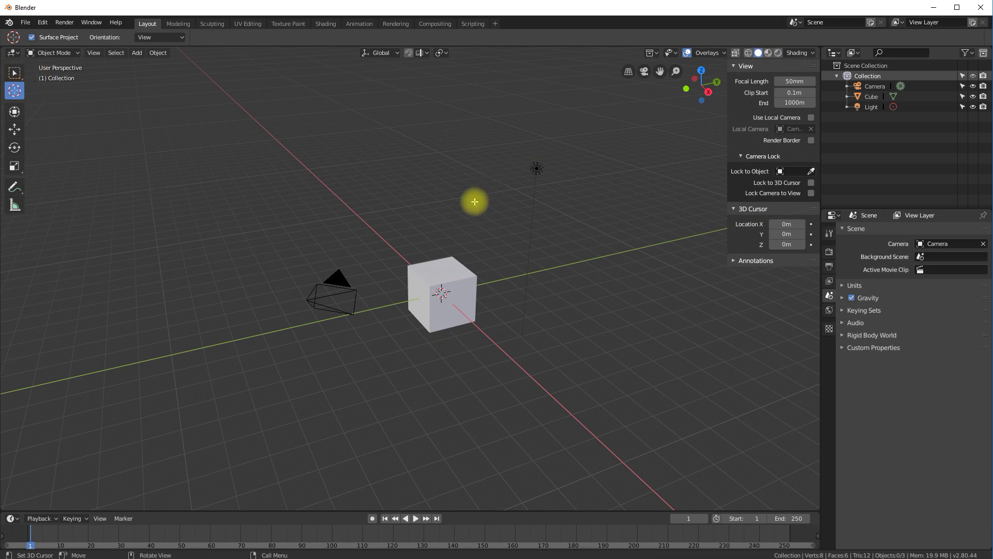
- Hide the 3D cursor in the viewport overlays and make the selection tool active
left_click(704, 54)
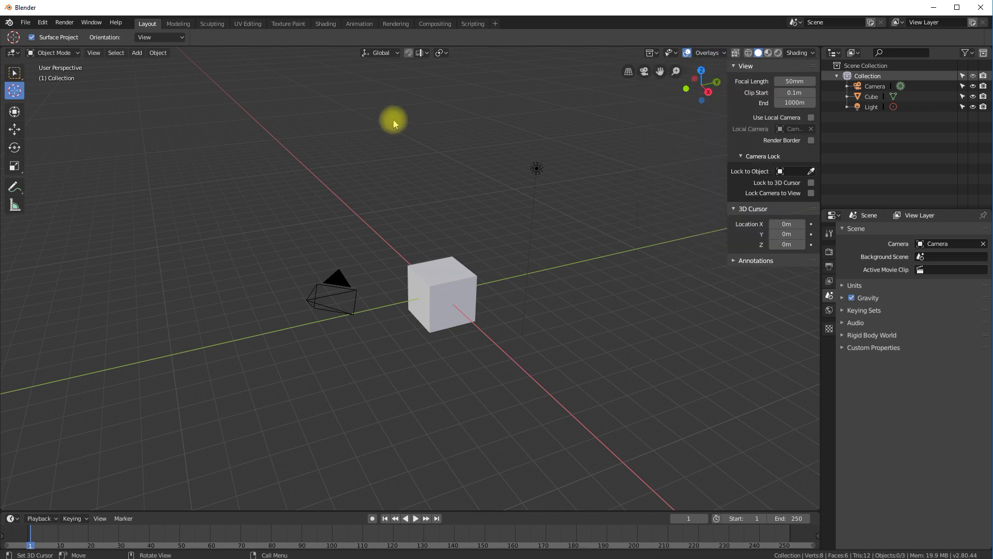
left_click(14, 72)
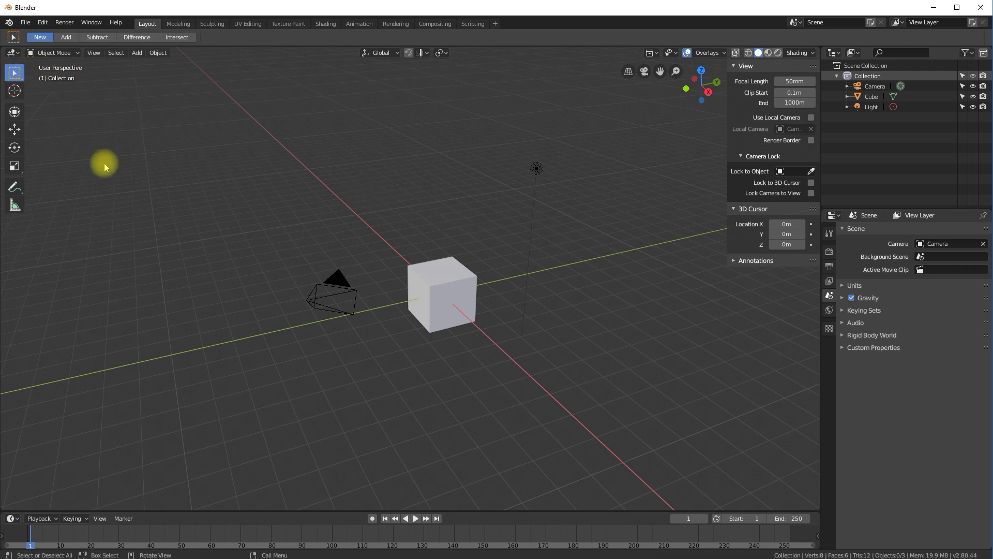
left_click(14, 91)
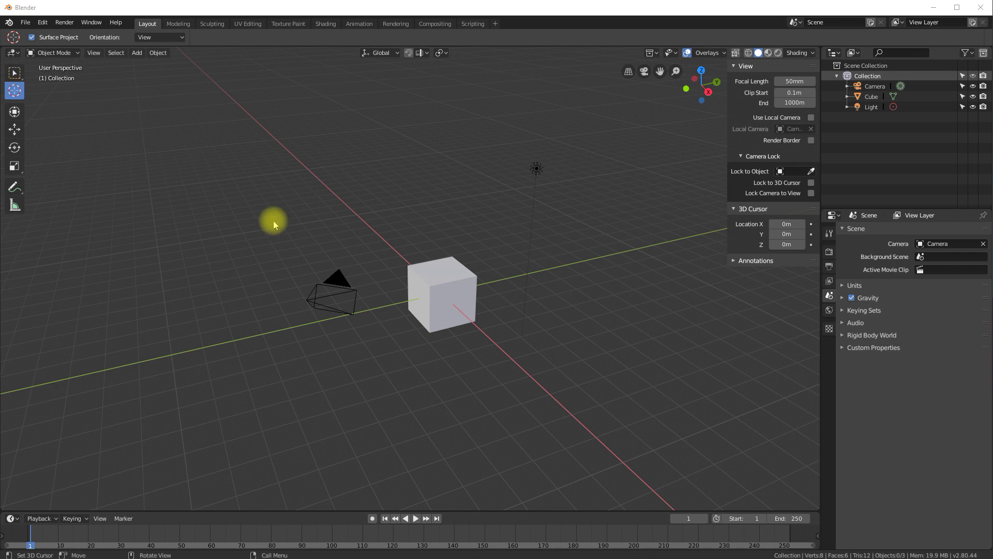
left_click(14, 72)
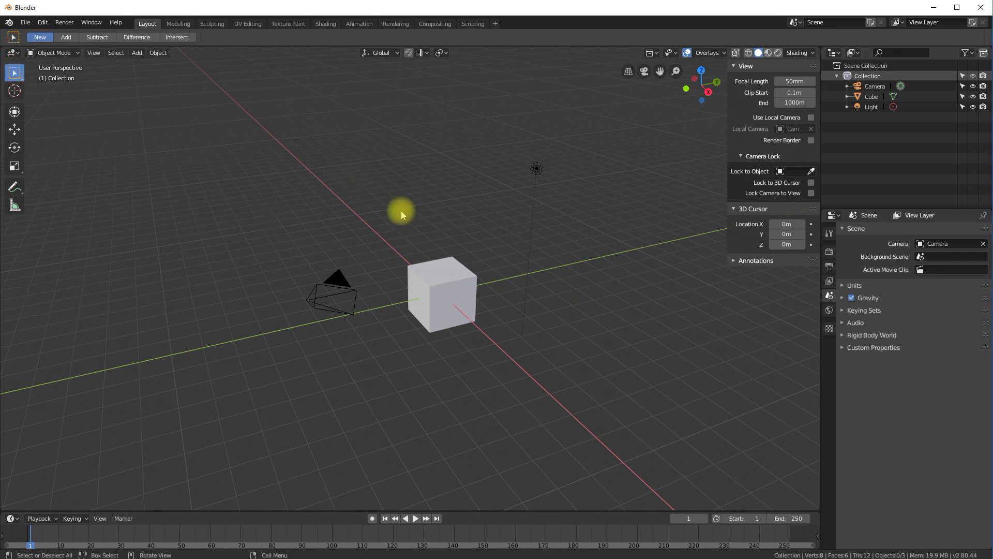
- Move the cube away from the world origin in Object Mode to about X -30.96 m, Y -5.17 m
left_click(441, 273)
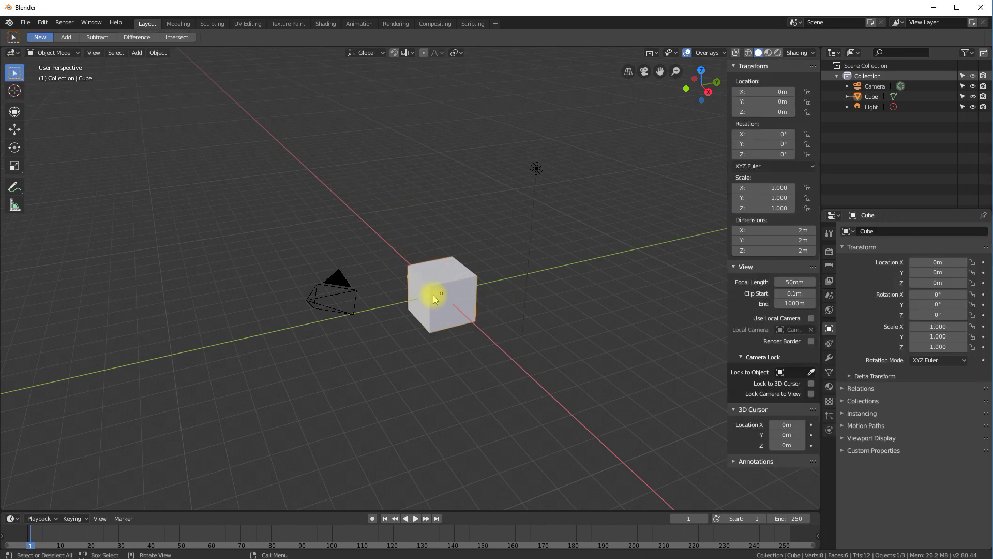
key("alt+w")
left_click_drag(459, 317, 375, 161)
left_click_drag(311, 131, 237, 150)
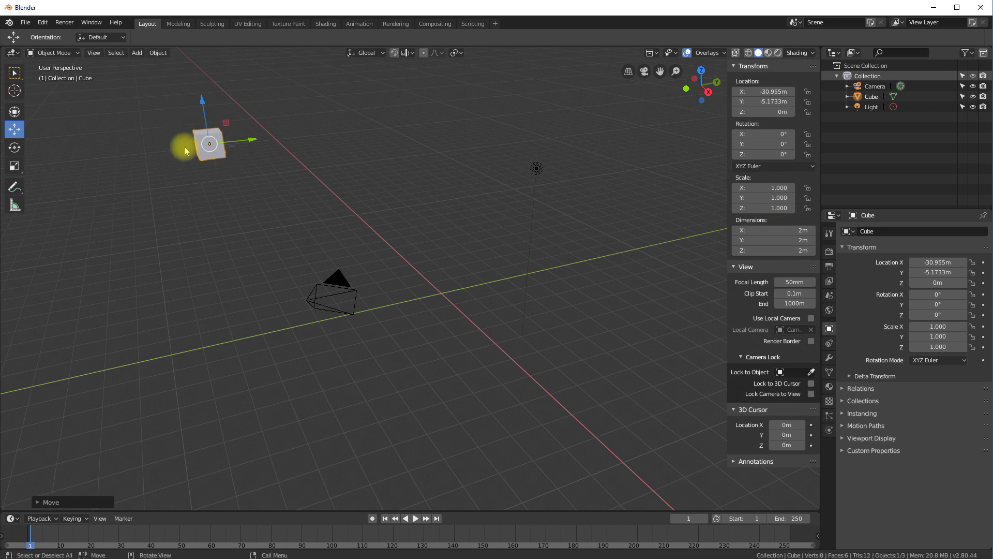
- Set the cube's origin to its geometry and its X, Y and Z location to 0
left_click(158, 52)
mouse_move(171, 78)
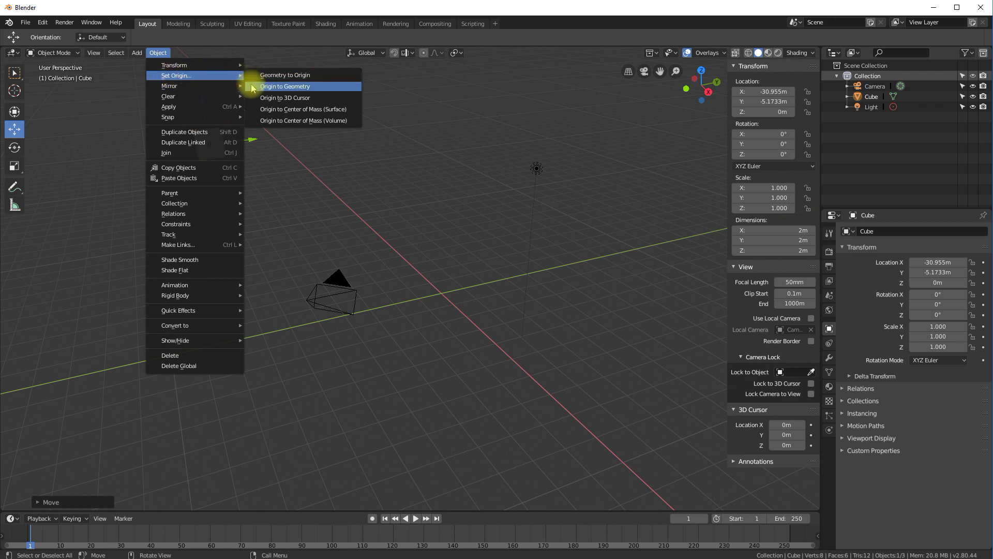
left_click(293, 86)
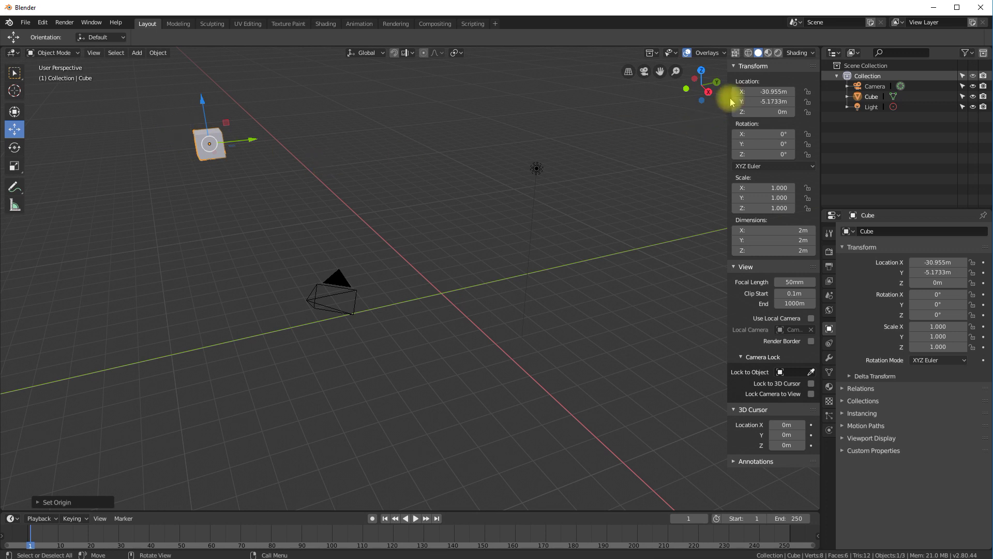
left_click_drag(766, 92, 766, 113)
type("0")
key("Return")
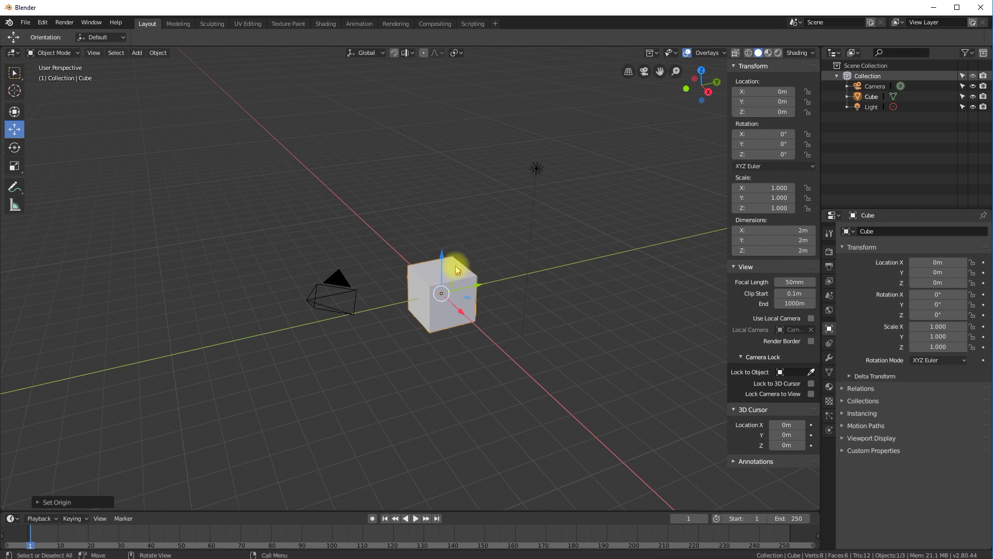
- Move the cube's whole mesh in Edit Mode along the X axis to about -12.18 m, and return to Object Mode
key("Tab")
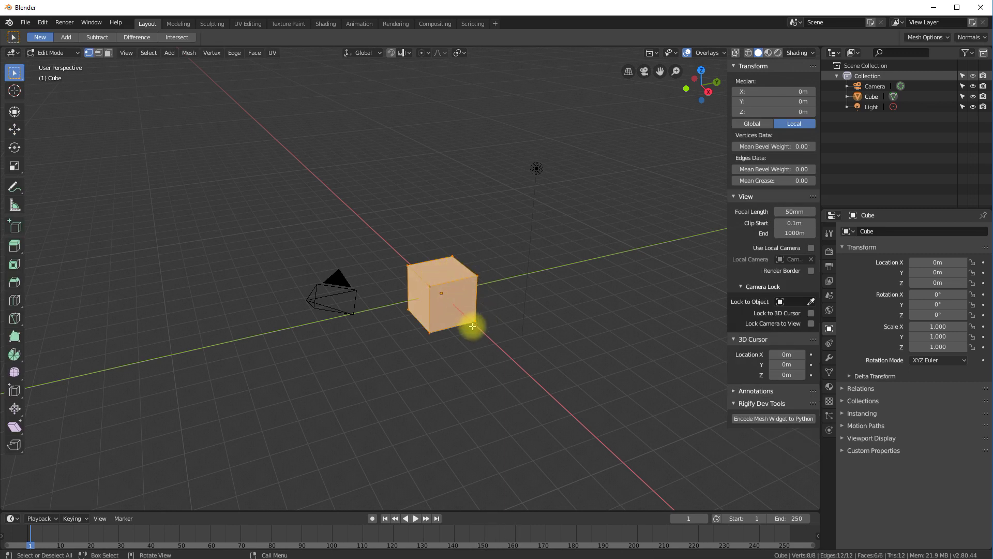
key("alt+w")
left_click_drag(470, 316, 383, 197)
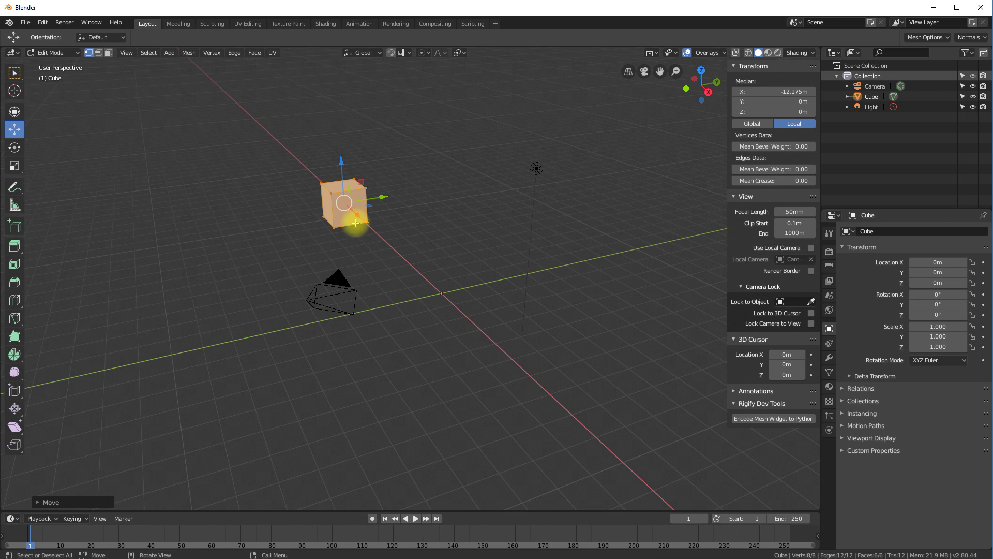
key("Tab")
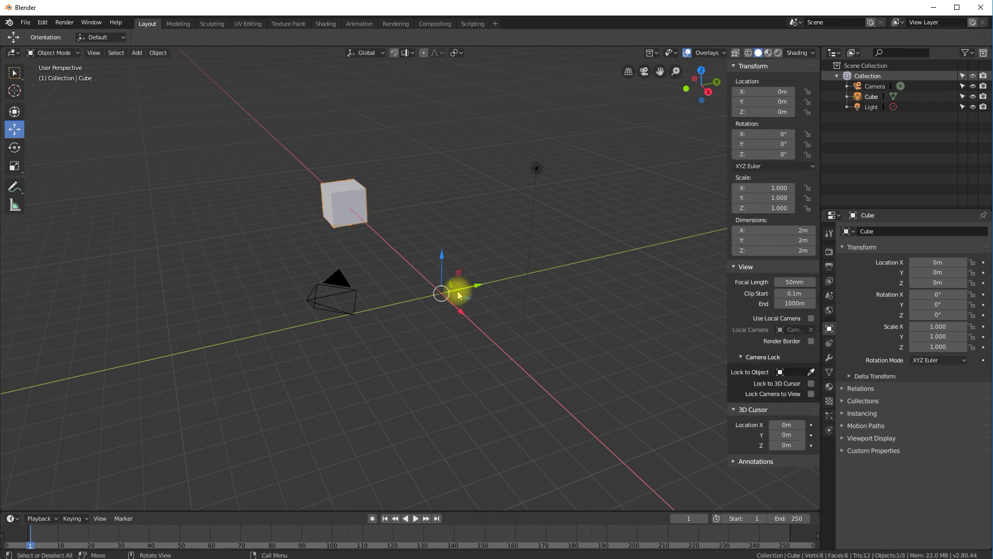
- Recentre the cube's origin on its displaced geometry and set its X location to 0
left_click(157, 52)
mouse_move(164, 77)
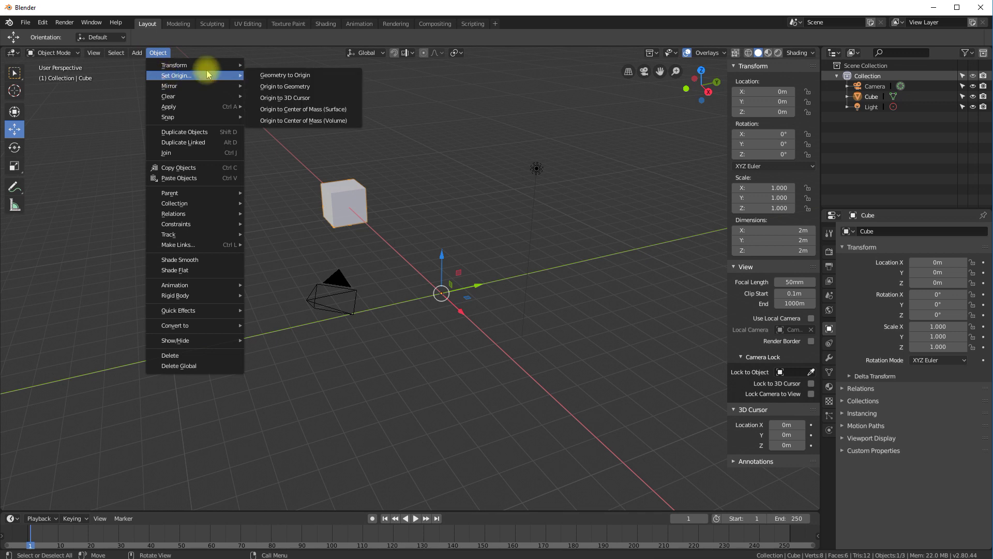
left_click(280, 85)
left_click(784, 90)
type("0")
key("Return")
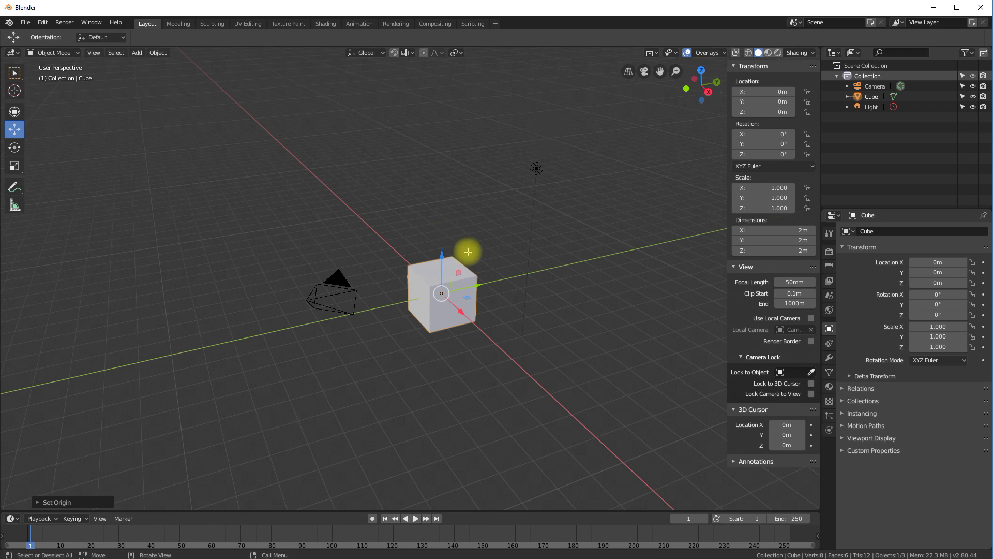
- Rename the default collection holding the camera, cube and light as Base
key("x")
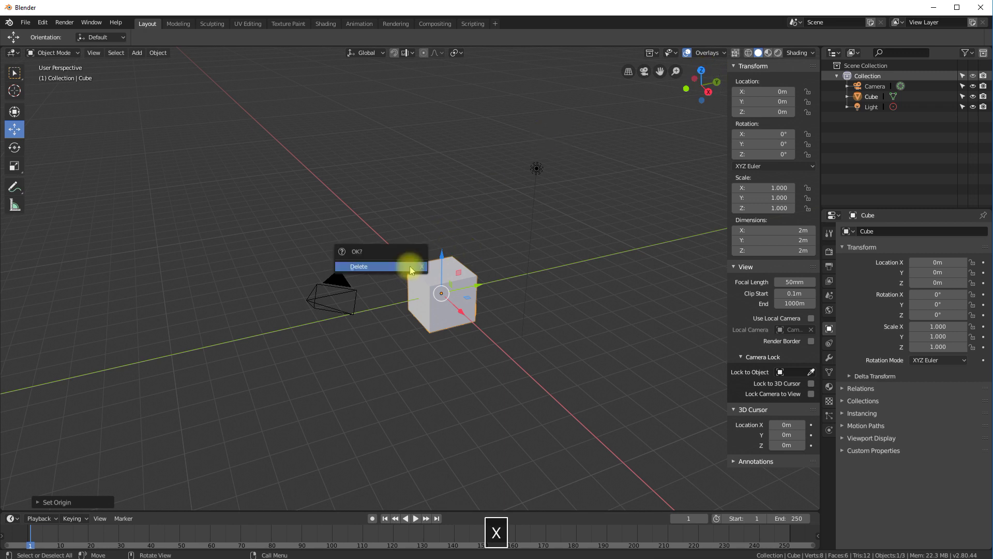
left_click(537, 168)
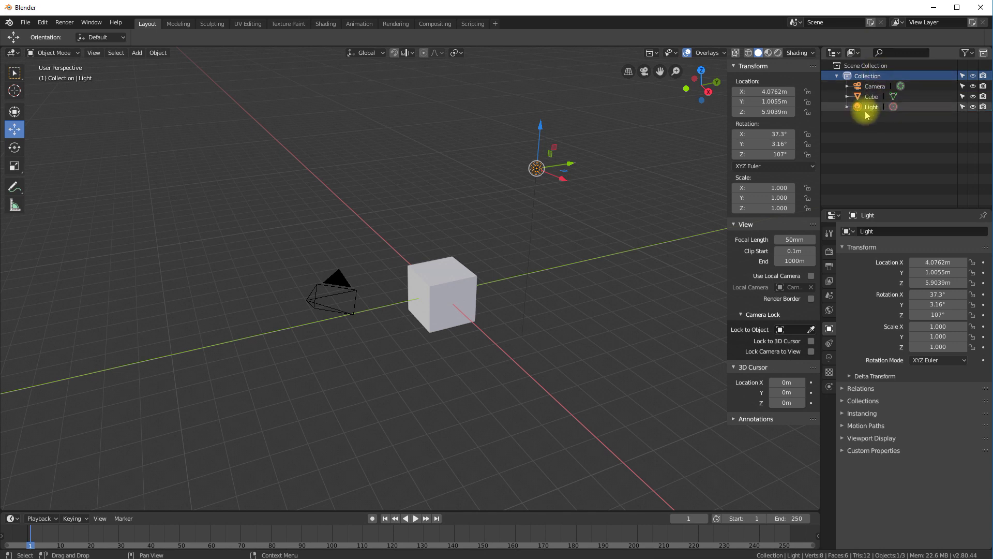
double_click(862, 77)
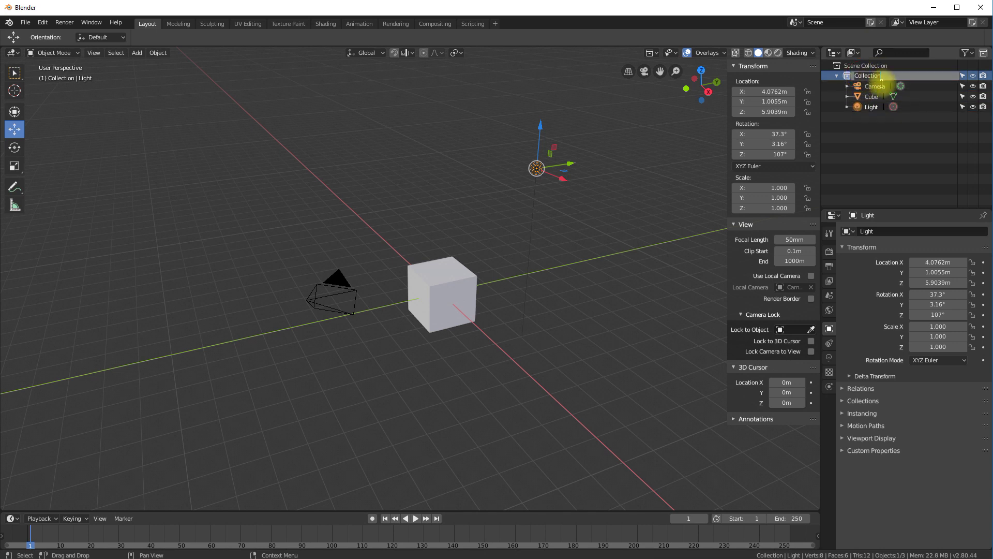
type("Bas")
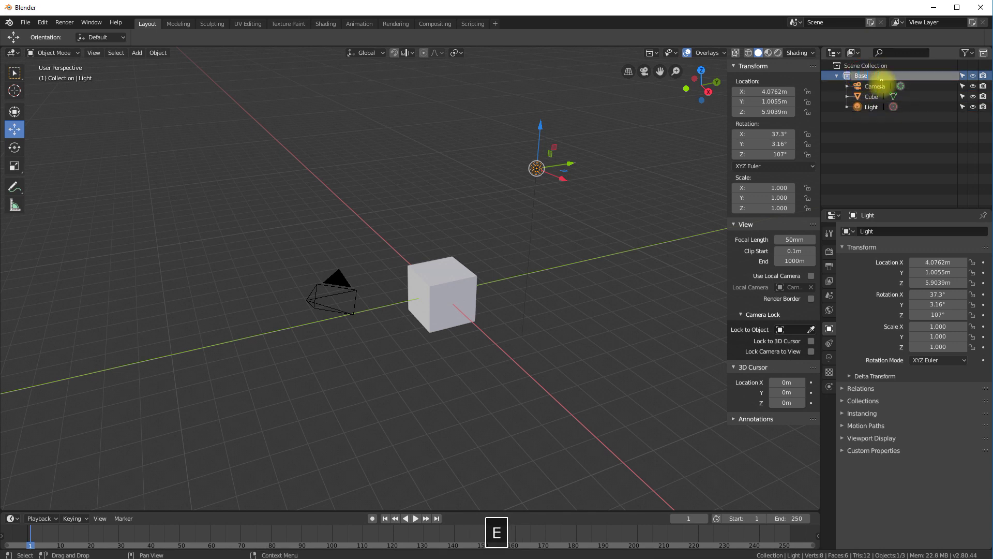
type("e")
key("Return")
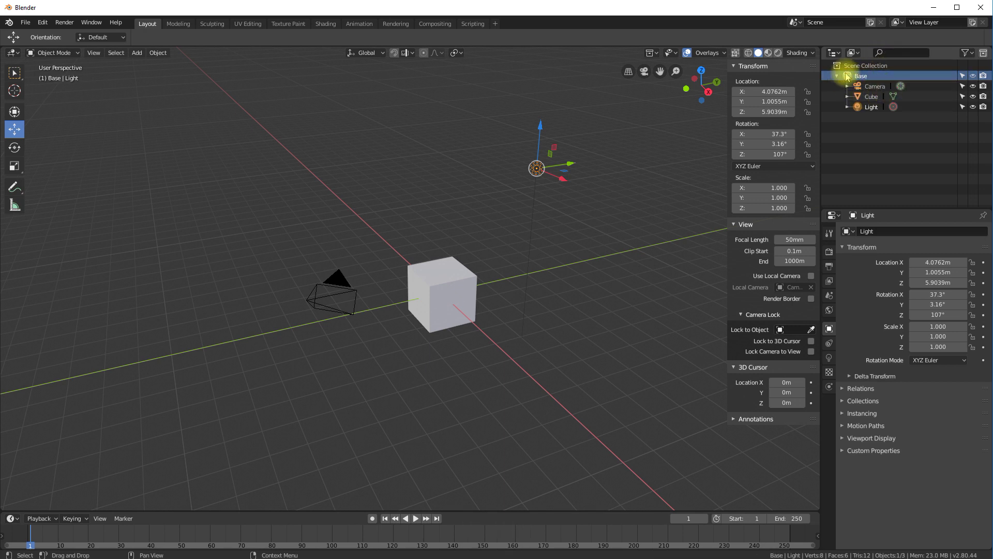
- Add a new collection to the scene and hide the Base collection in the viewport
right_click(850, 121)
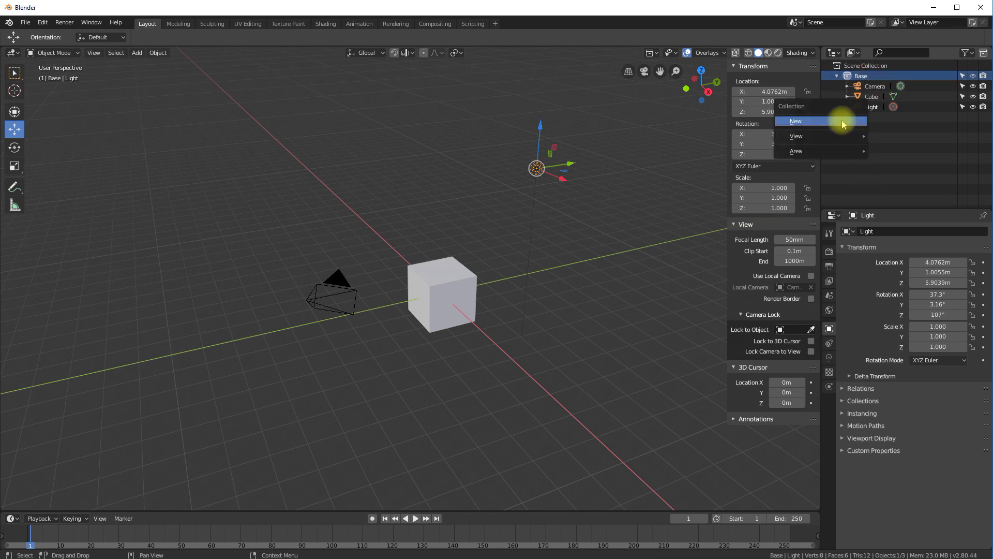
left_click(848, 121)
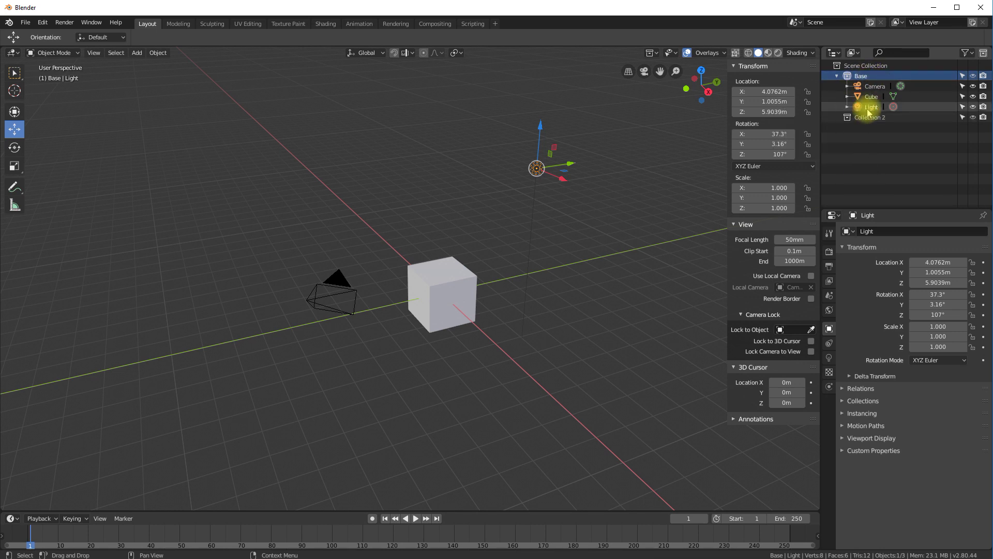
left_click(974, 76)
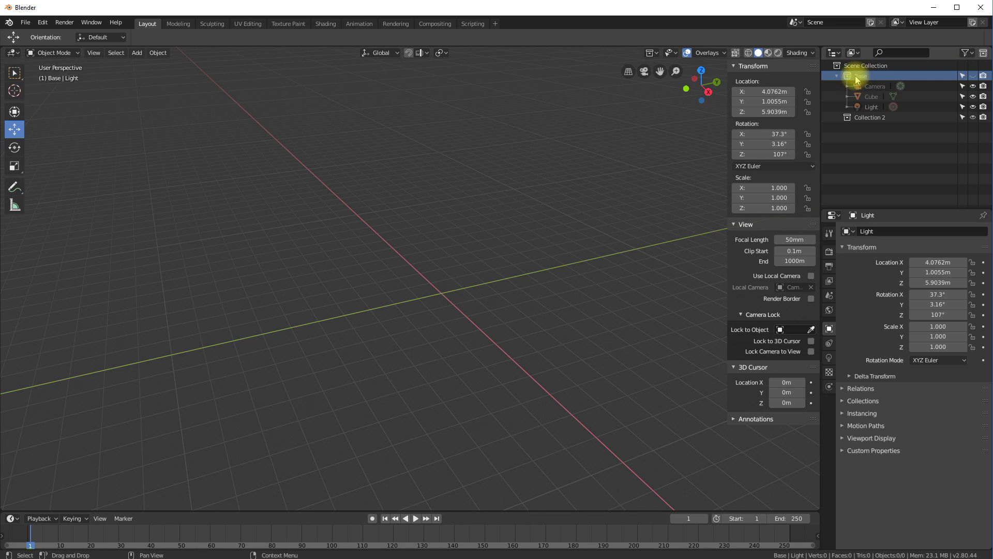
- Make Collection 2 the active collection and open the Desktop folder in the Append file browser
left_click(869, 117)
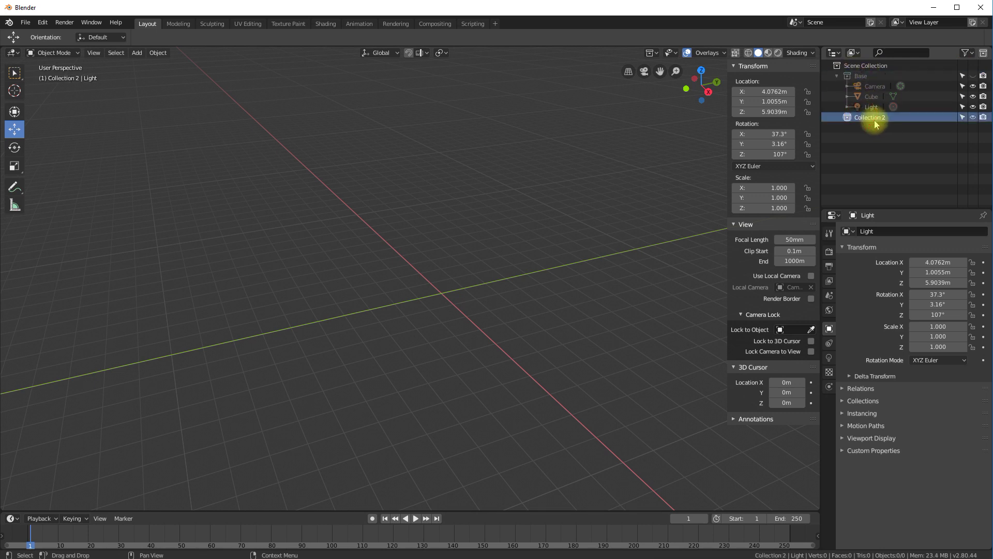
left_click(25, 23)
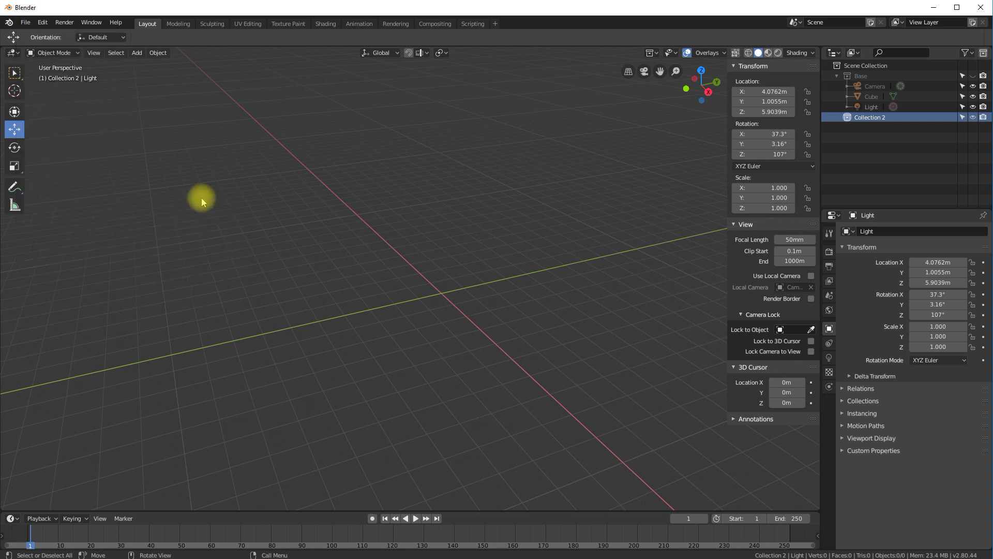
left_click(24, 22)
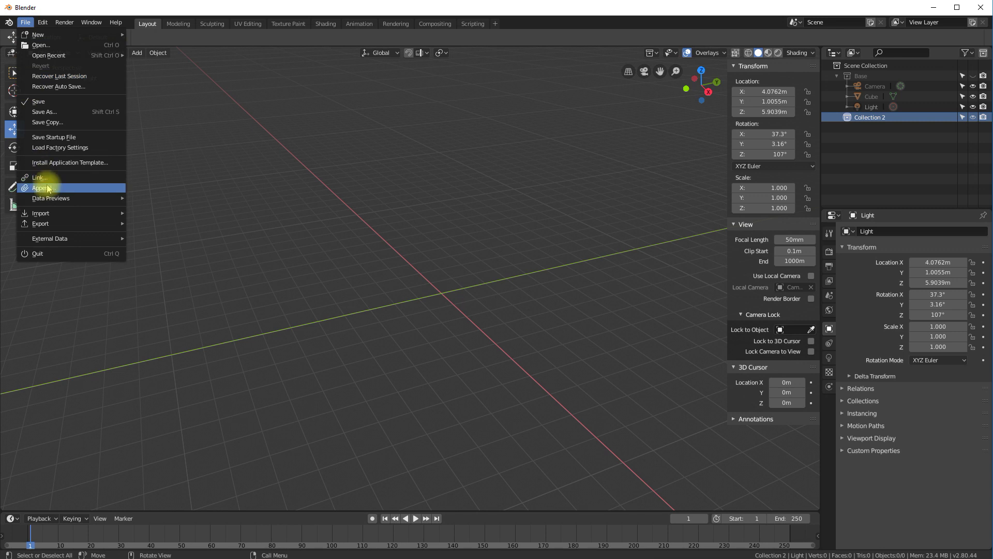
mouse_move(47, 216)
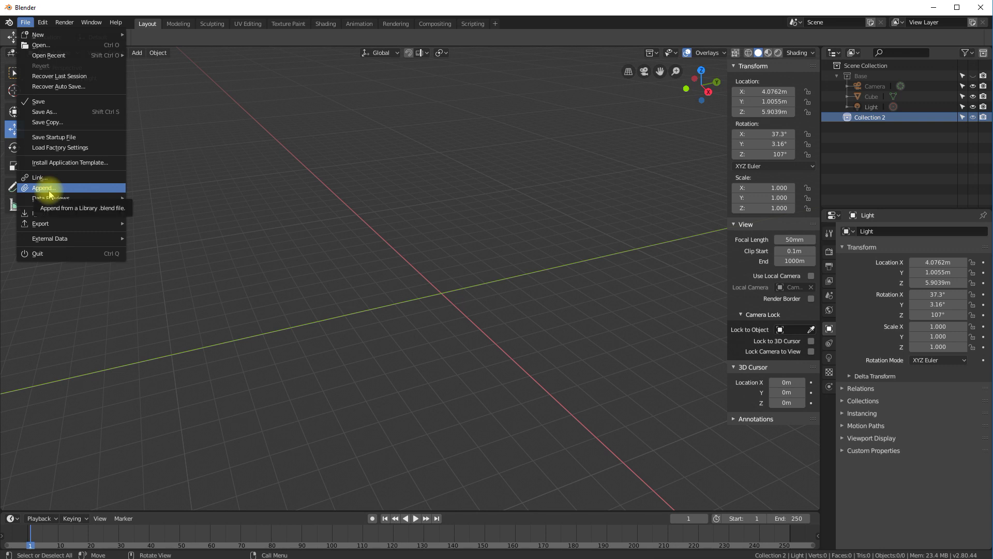
left_click(49, 188)
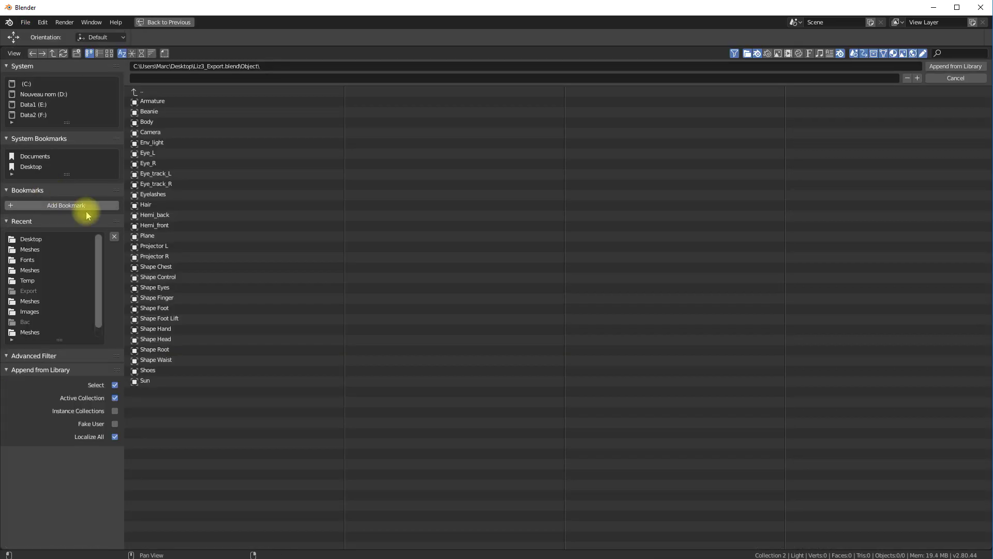
left_click(139, 93)
left_click(139, 92)
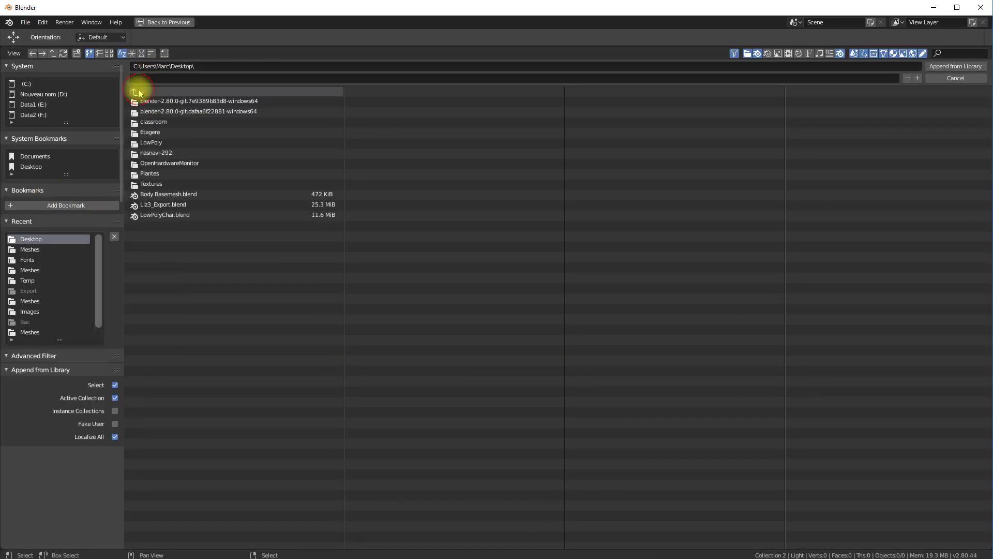
left_click(139, 92)
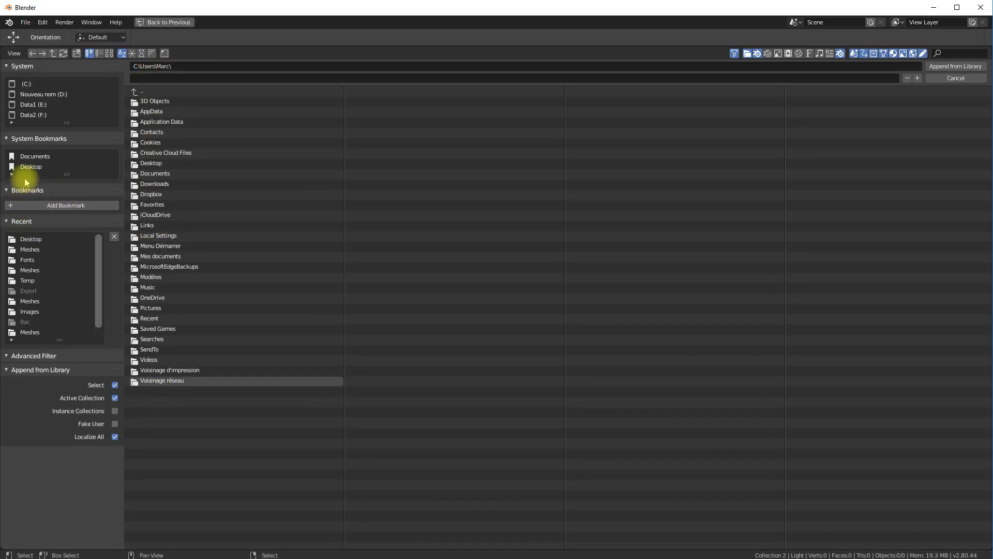
left_click(31, 166)
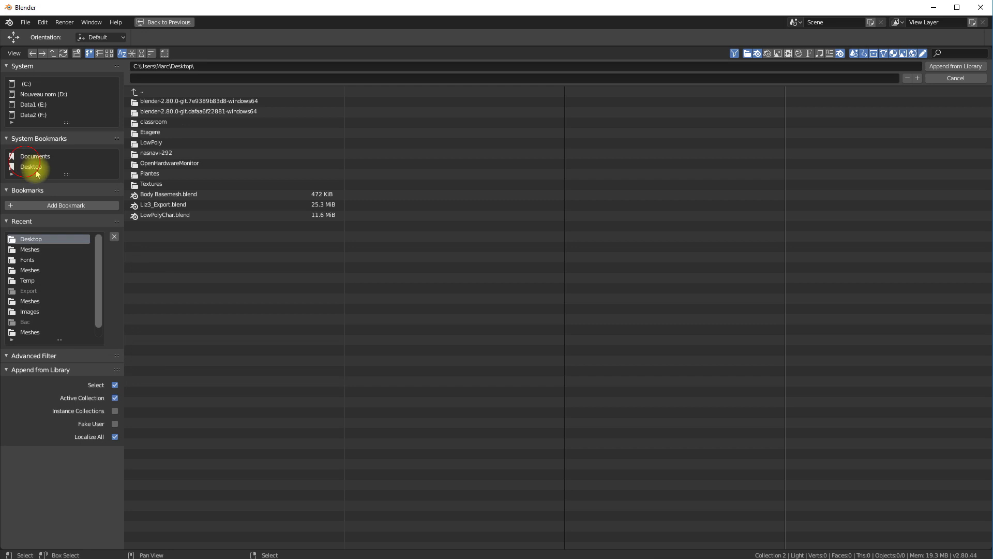
- Append the object Low Poly Characte.000 from Body Basemesh.blend into Collection 2
left_click(154, 195)
left_click(155, 134)
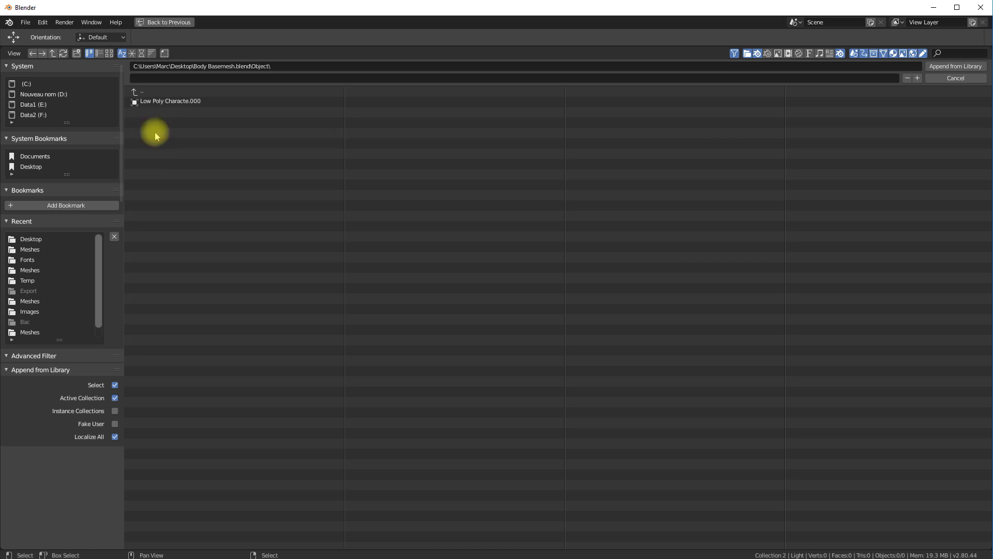
left_click(156, 103)
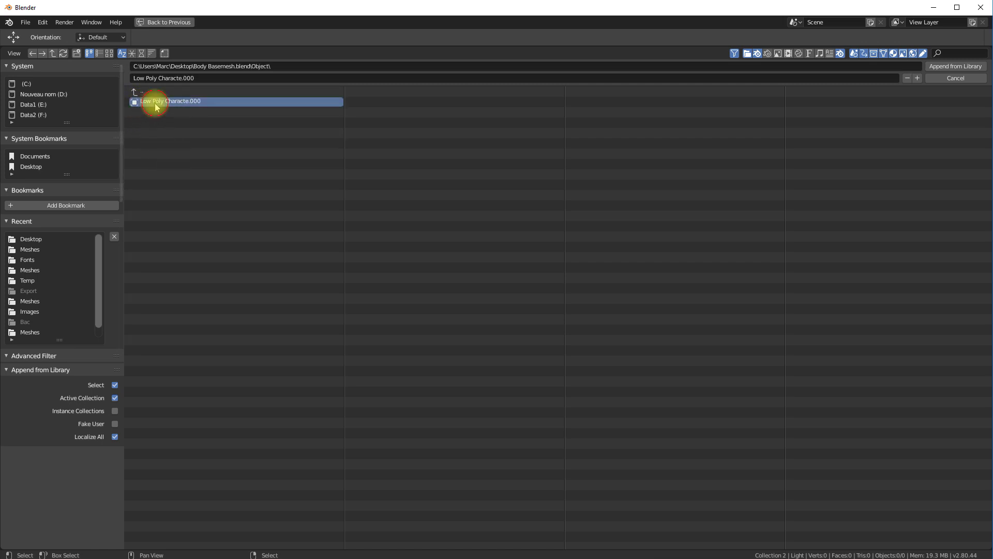
left_click(956, 67)
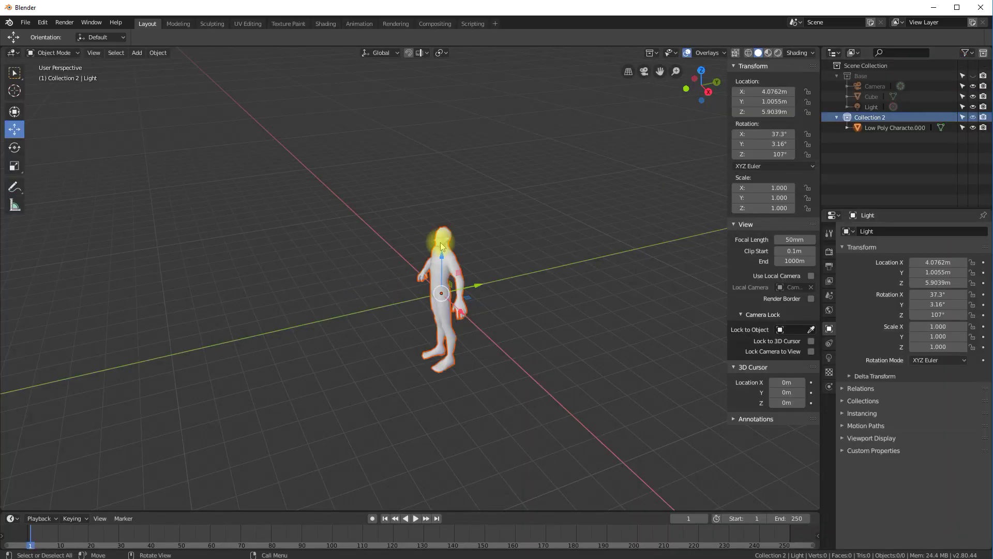
- Try moving the appended body mesh along the Z axis, and delete it from the scene
middle_click_drag(420, 290, 457, 275)
key("g")
key("z")
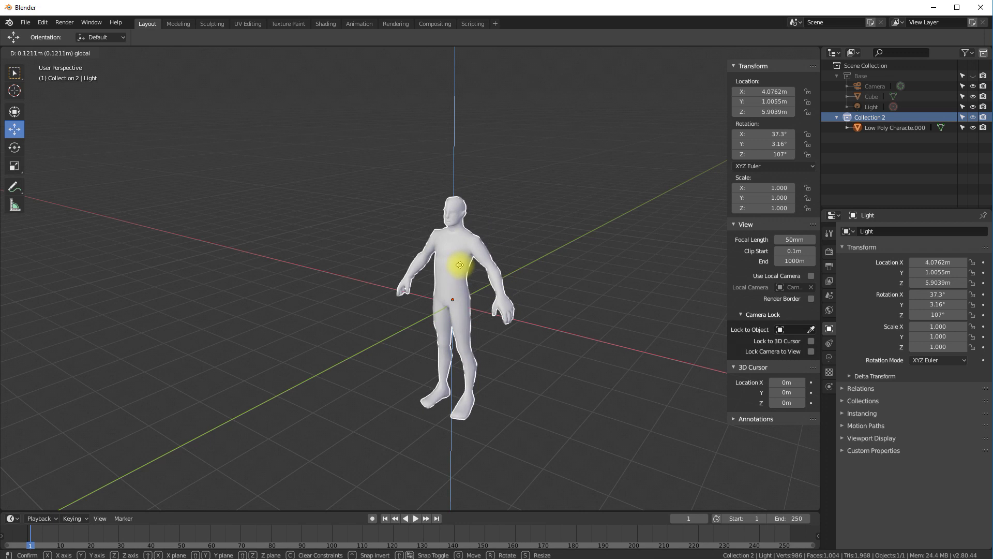
left_click(452, 282)
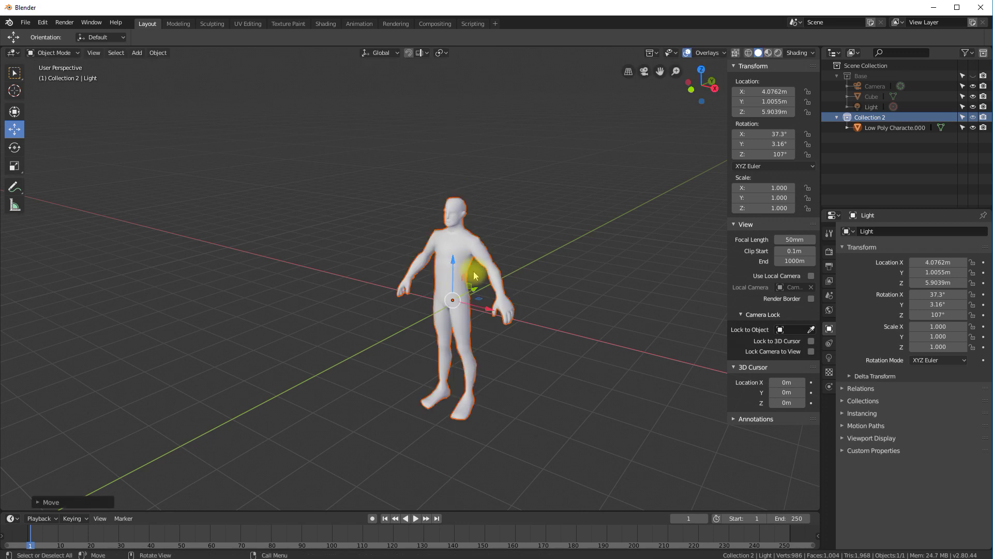
key("Delete")
- Append the Low Poly Character object from LowPolyChar.blend on the Desktop into Collection 2
left_click(25, 22)
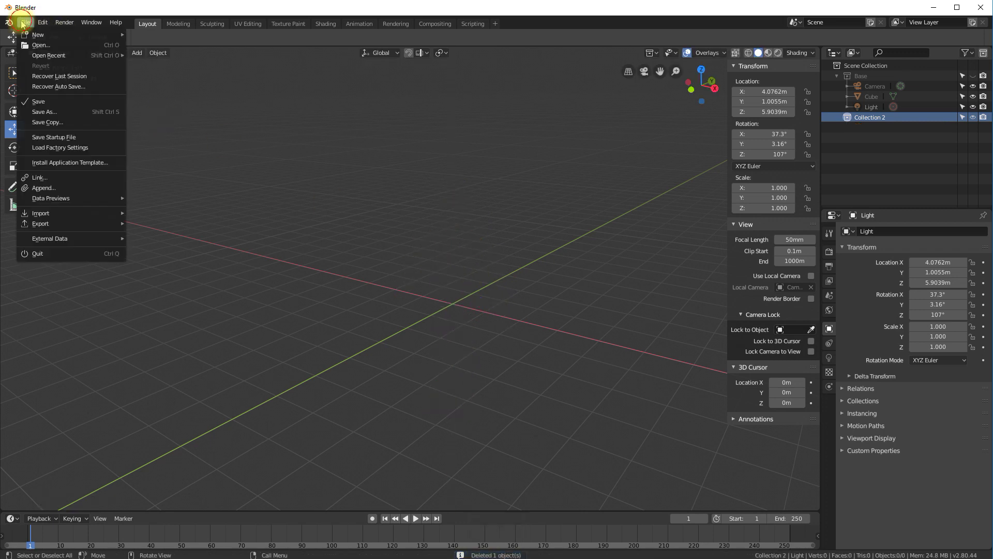
left_click(57, 188)
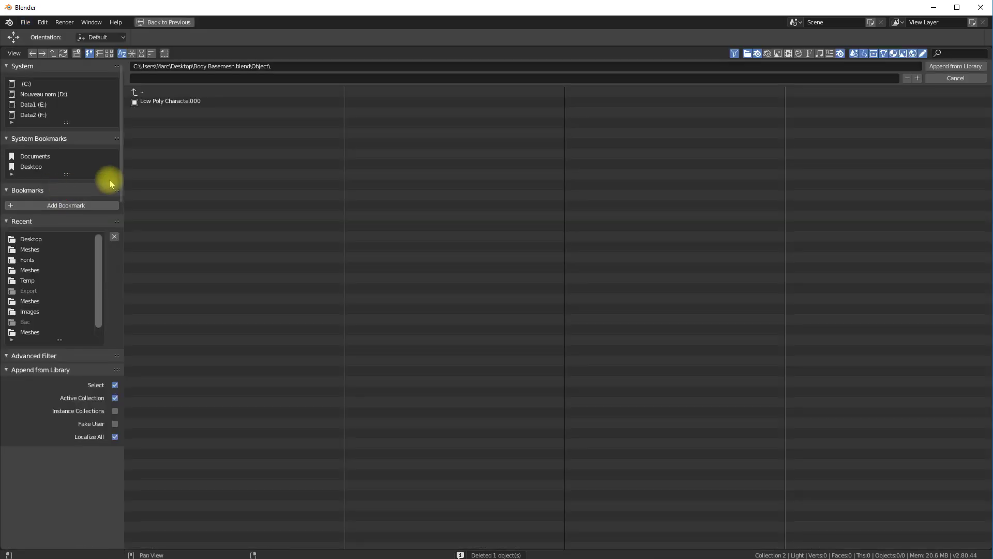
left_click(135, 91)
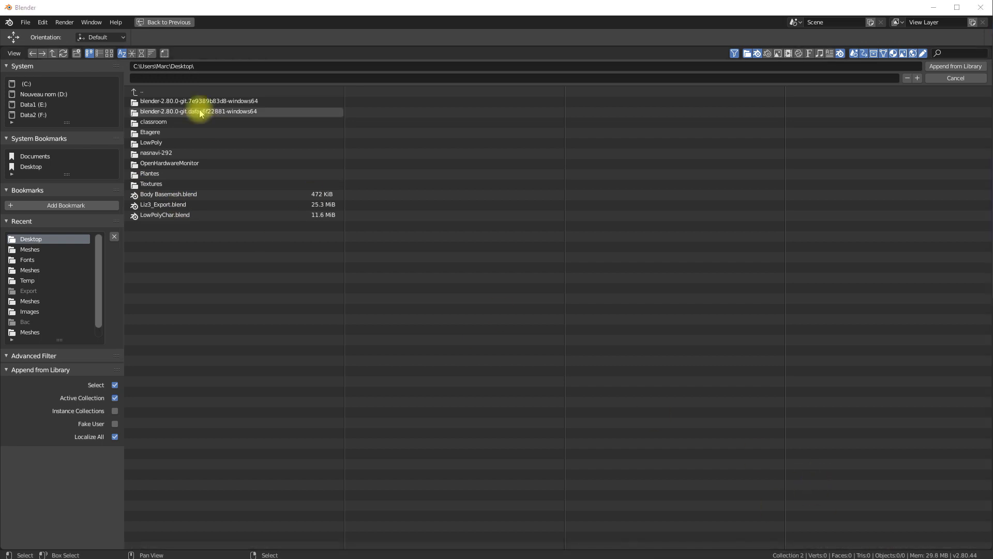
double_click(152, 221)
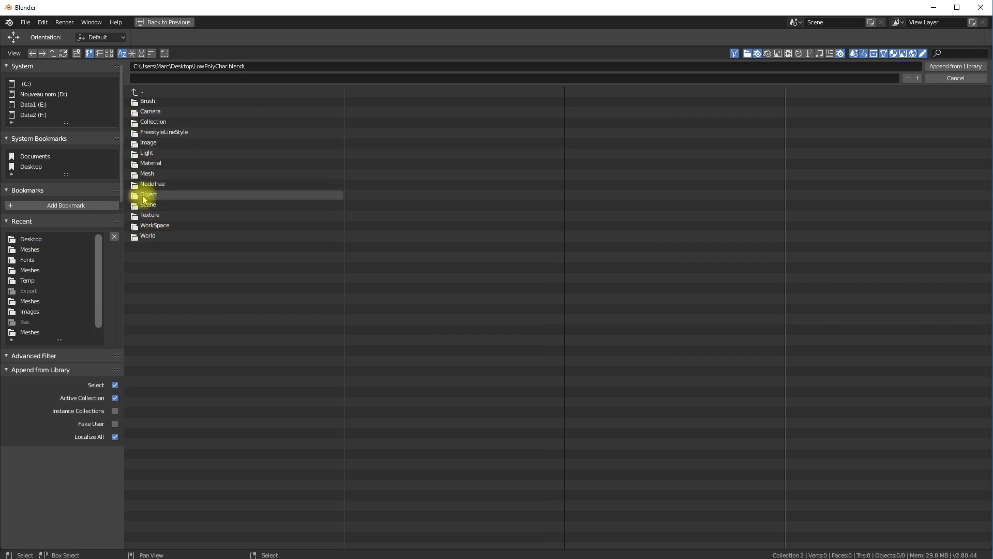
double_click(142, 195)
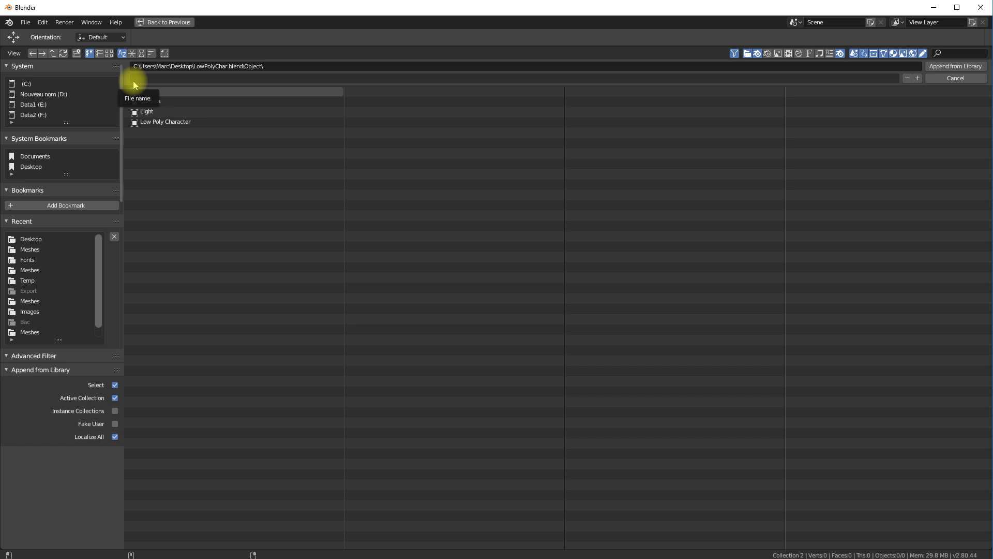
left_click(160, 122)
left_click(944, 67)
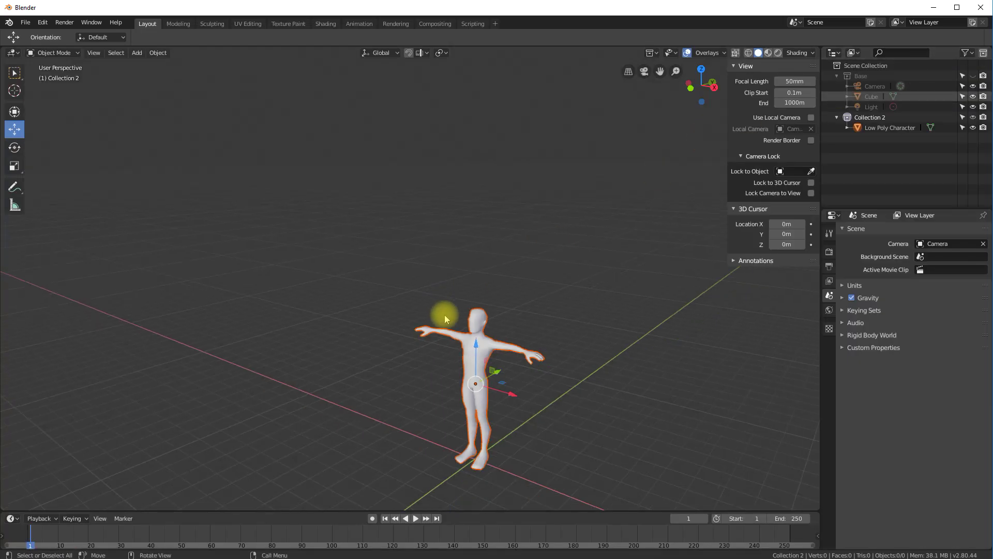
- Import the Wavefront model Sample_Ship.obj from the Desktop with the default import options
middle_click_drag(507, 345, 495, 384)
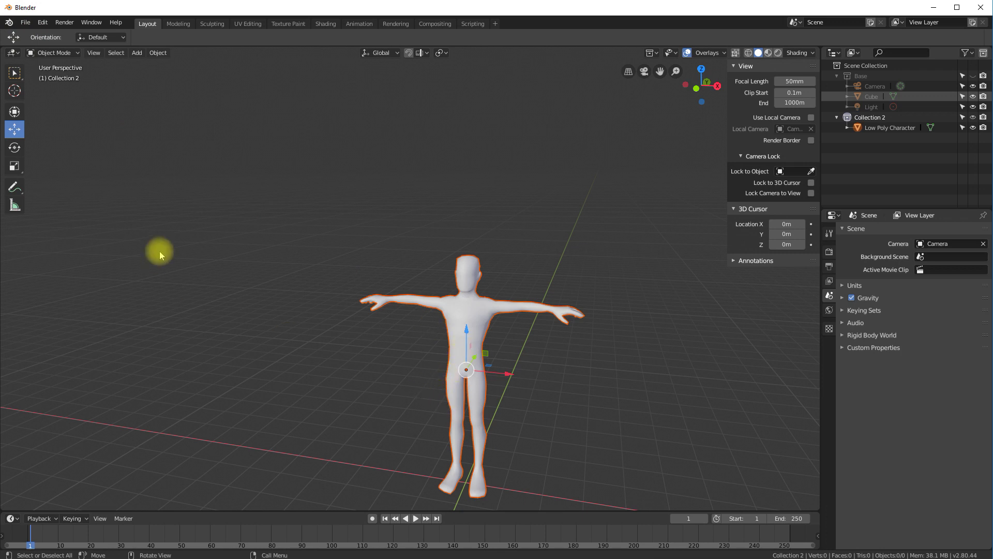
left_click(25, 22)
mouse_move(62, 213)
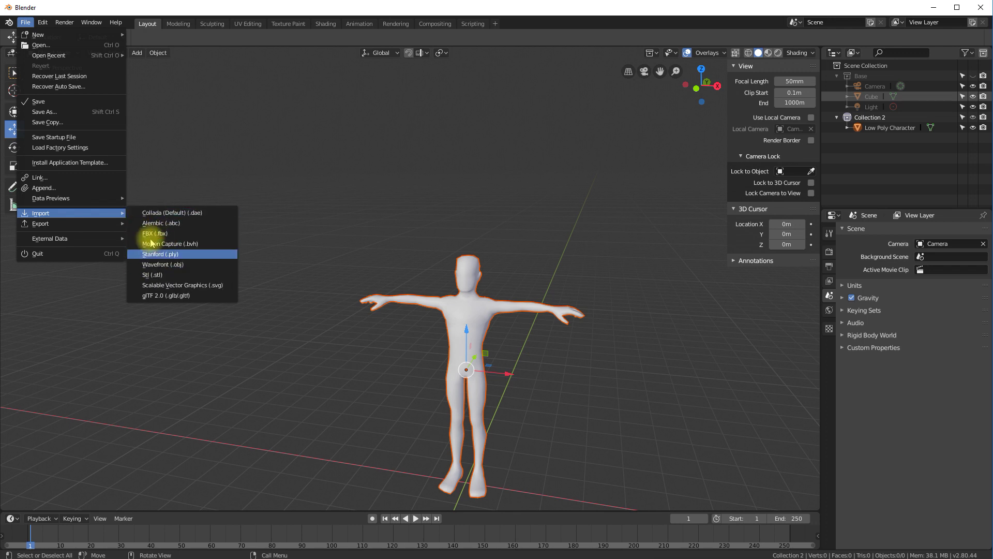
left_click(159, 265)
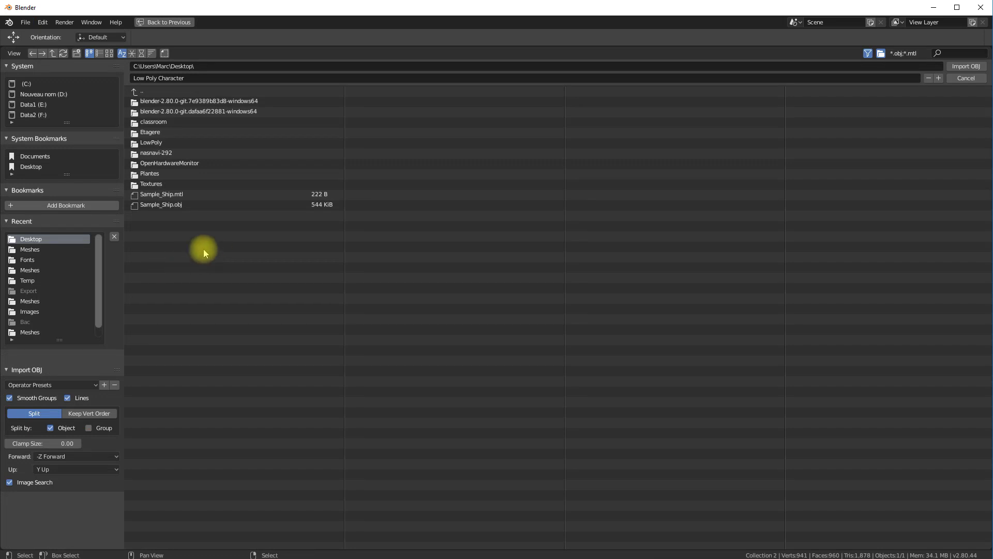
left_click(35, 167)
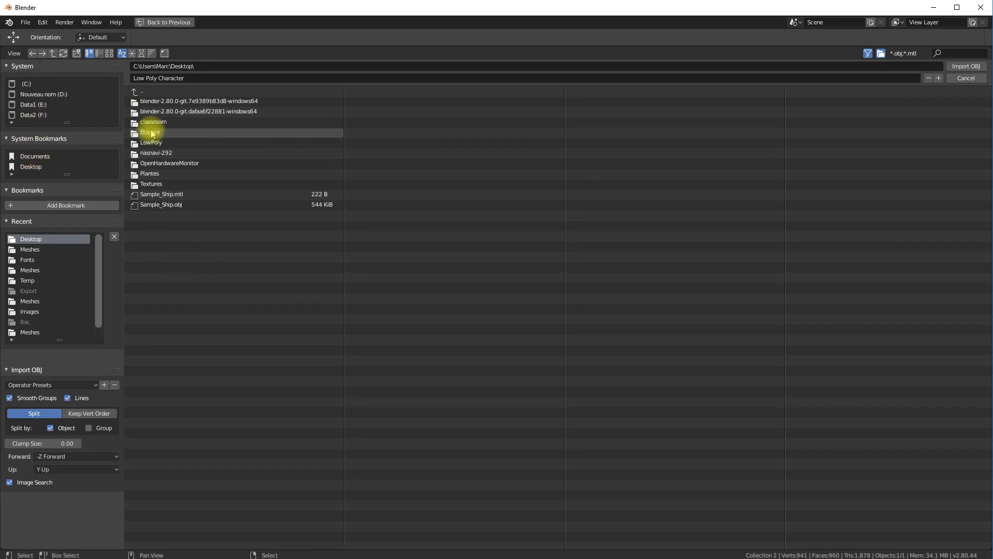
left_click(156, 206)
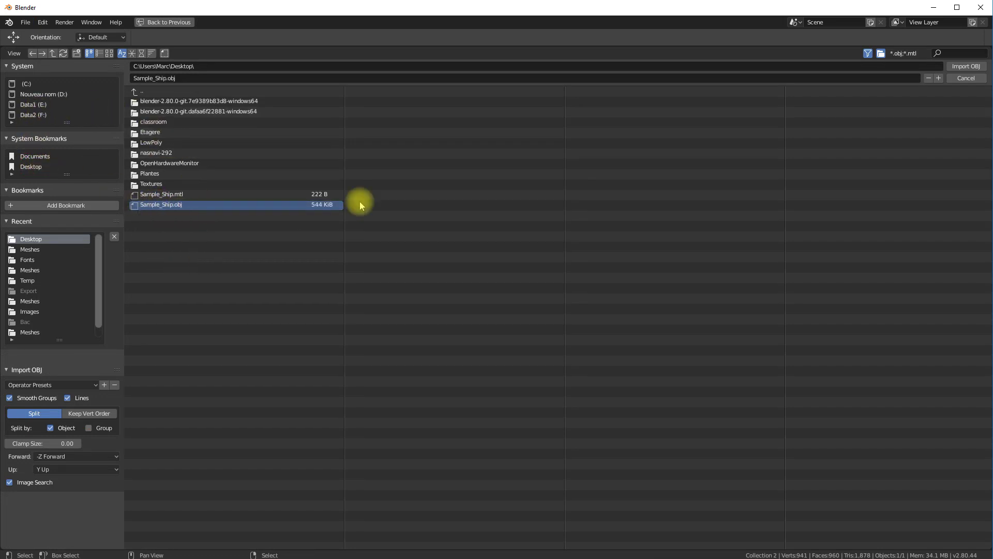
left_click(975, 67)
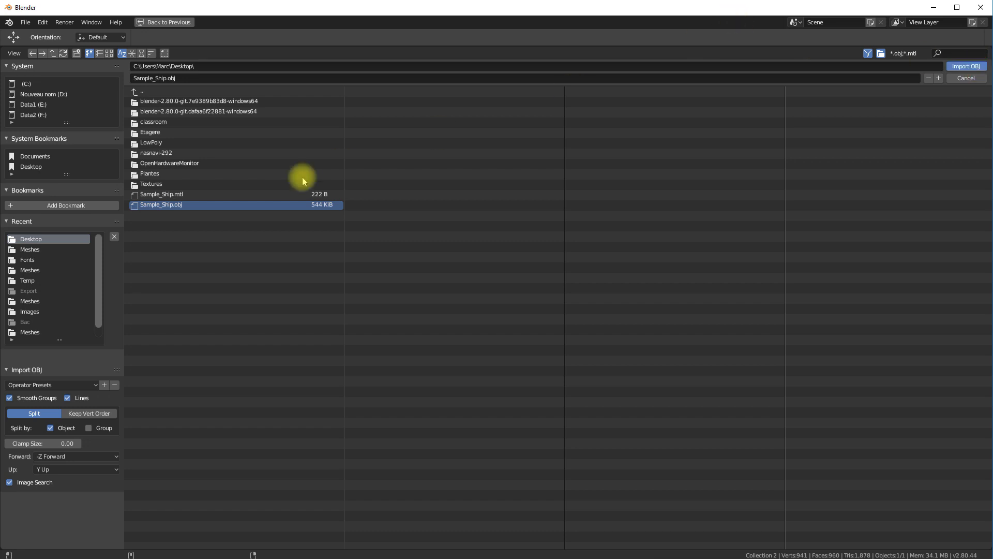
- Set the imported ship's origin to its geometry
scroll(369, 259, "down", 5)
scroll(385, 244, "up", 5)
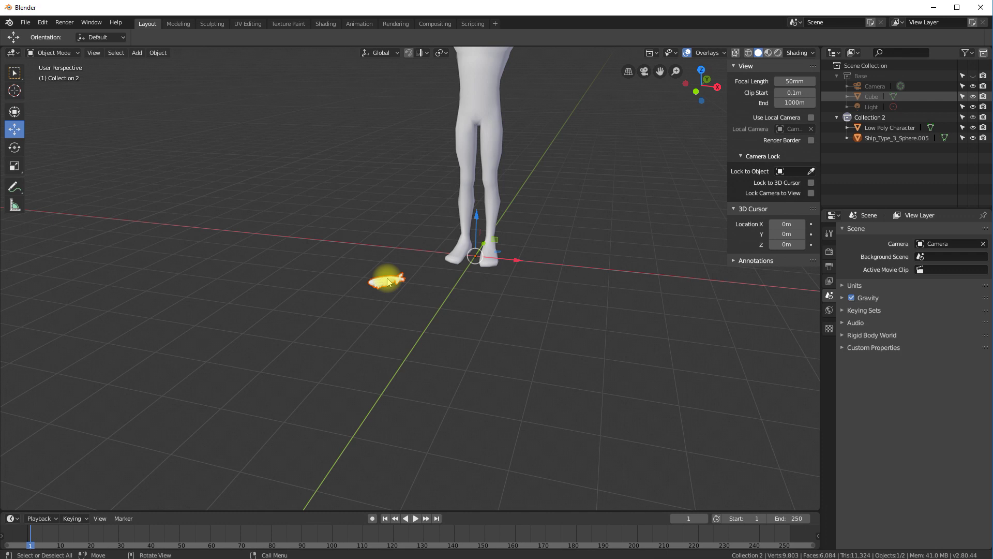
scroll(388, 282, "up", 5)
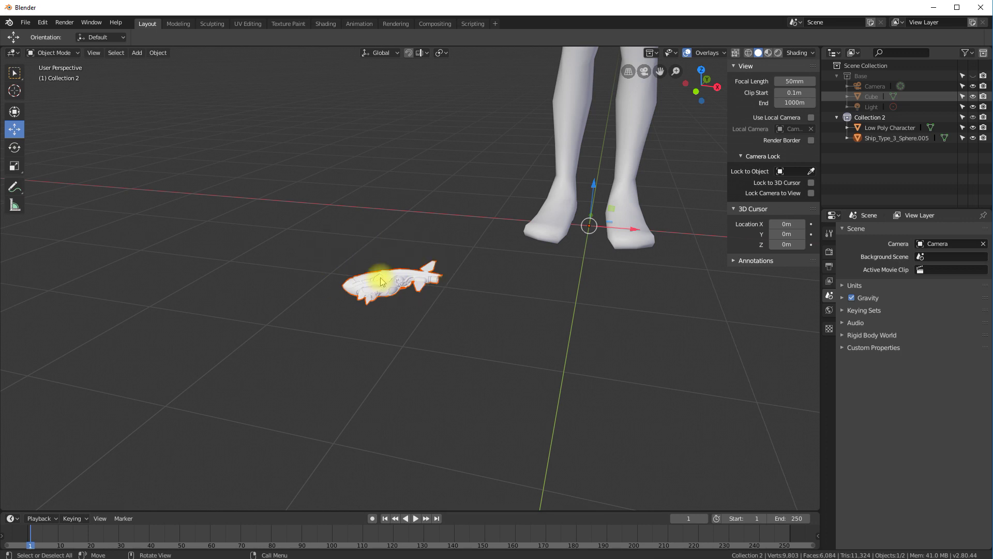
left_click(157, 52)
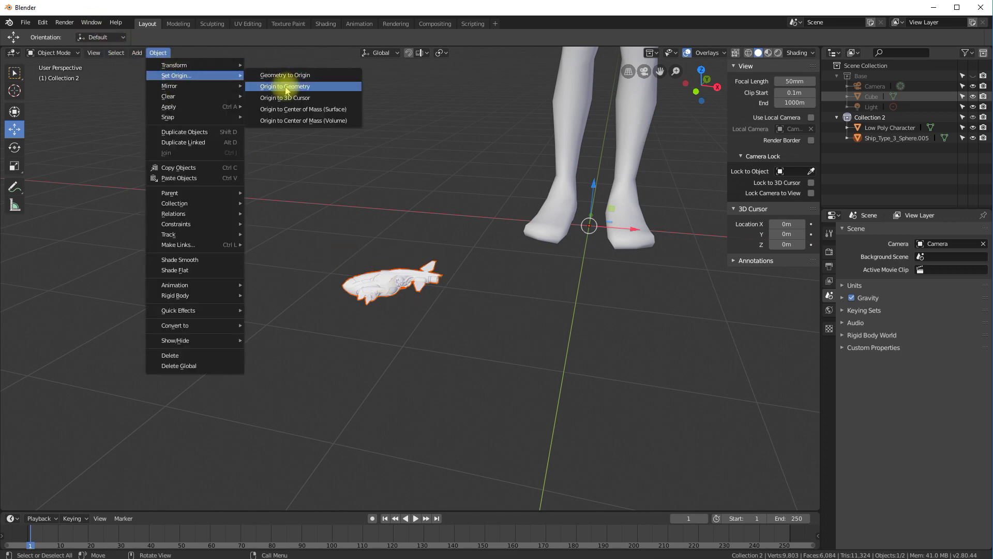
left_click(285, 86)
- Scale the ship up in two passes, the second by about 4.8, so it dwarfs the character
key("s")
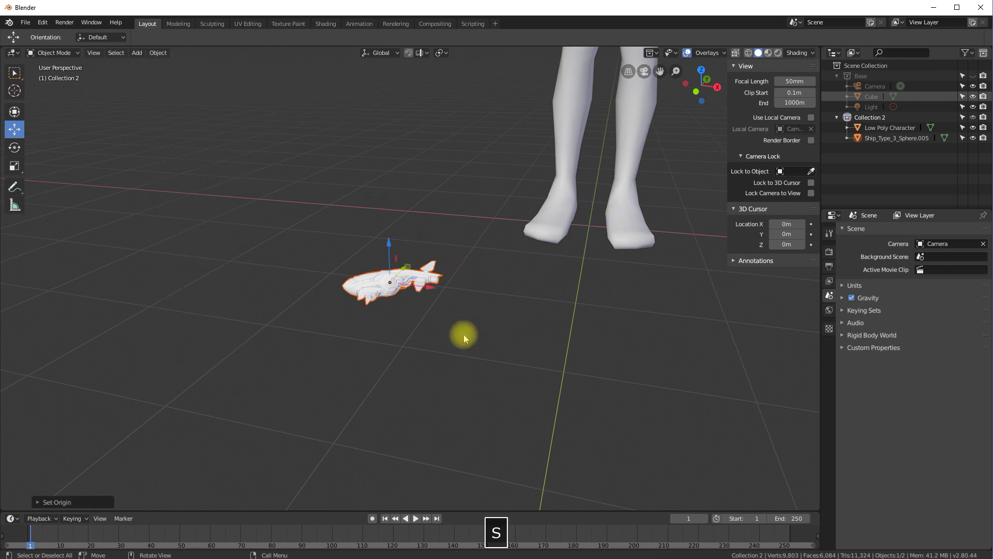
left_click(308, 396)
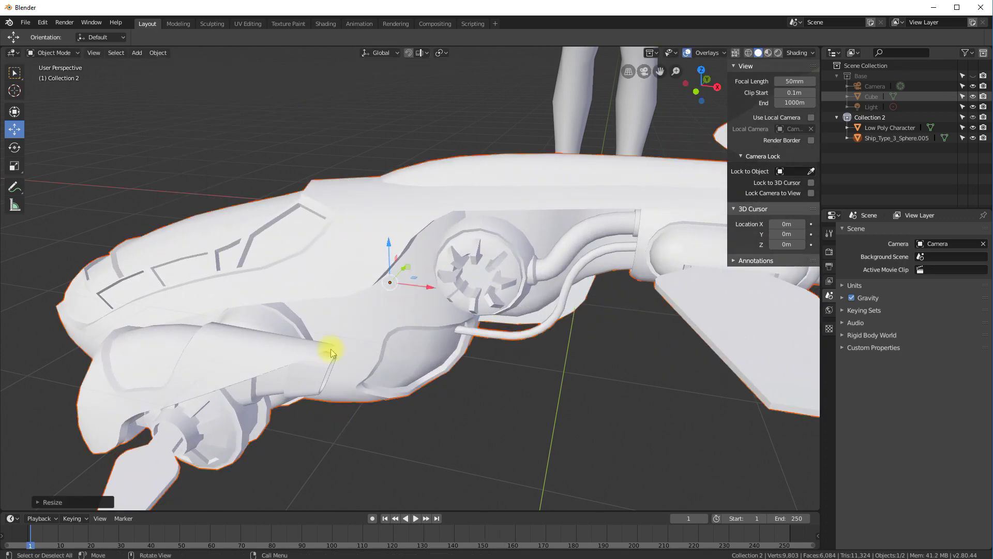
scroll(383, 317, "down", 8)
scroll(403, 311, "down", 1)
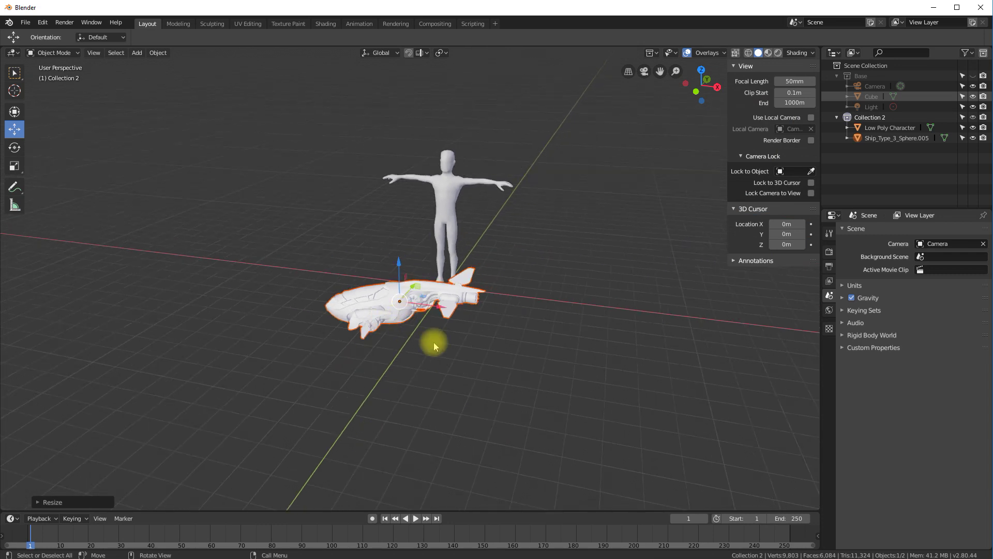
key("s")
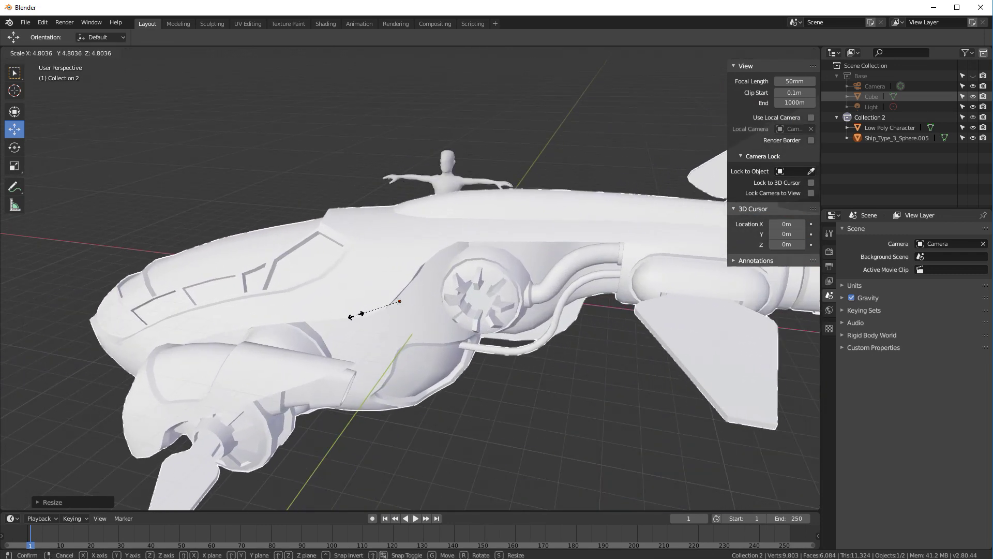
left_click(355, 310)
- Move the enlarged ship above the ground beside the character and compare their sizes
scroll(462, 282, "down", 3)
middle_click_drag(462, 282, 398, 205)
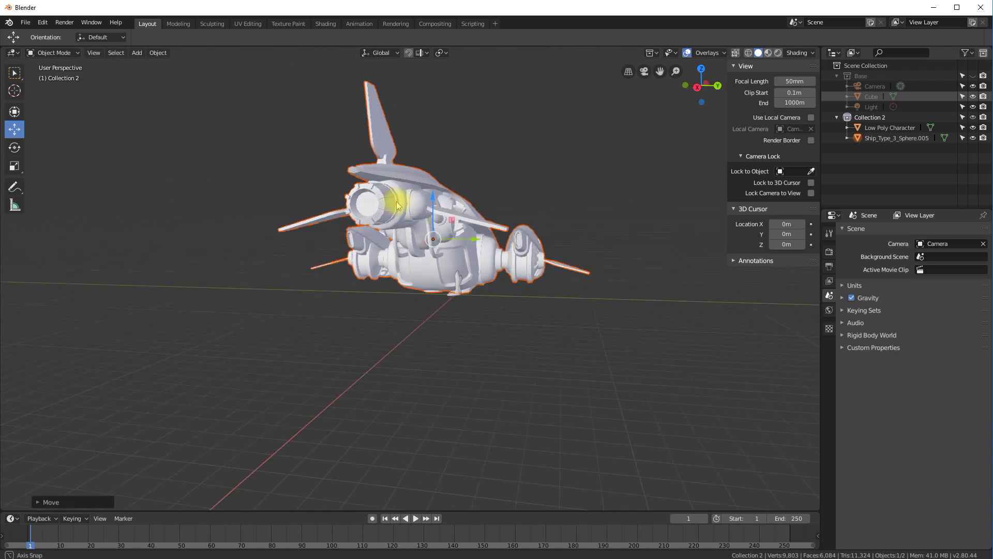
middle_click_drag(480, 241, 705, 140)
scroll(446, 259, "up", 5)
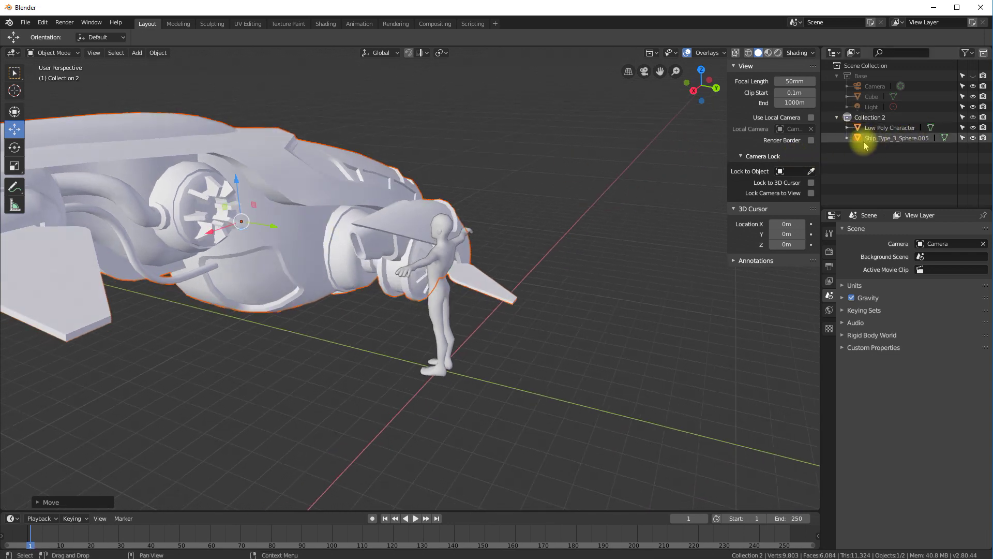
- Rename Collection 2 as Personnage
left_click(873, 117)
double_click(871, 117)
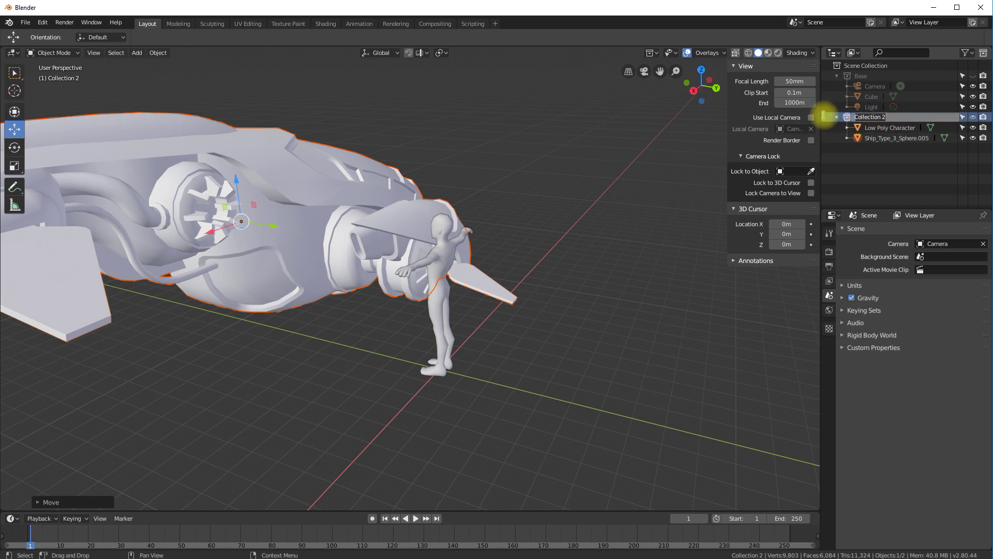
type("Pe")
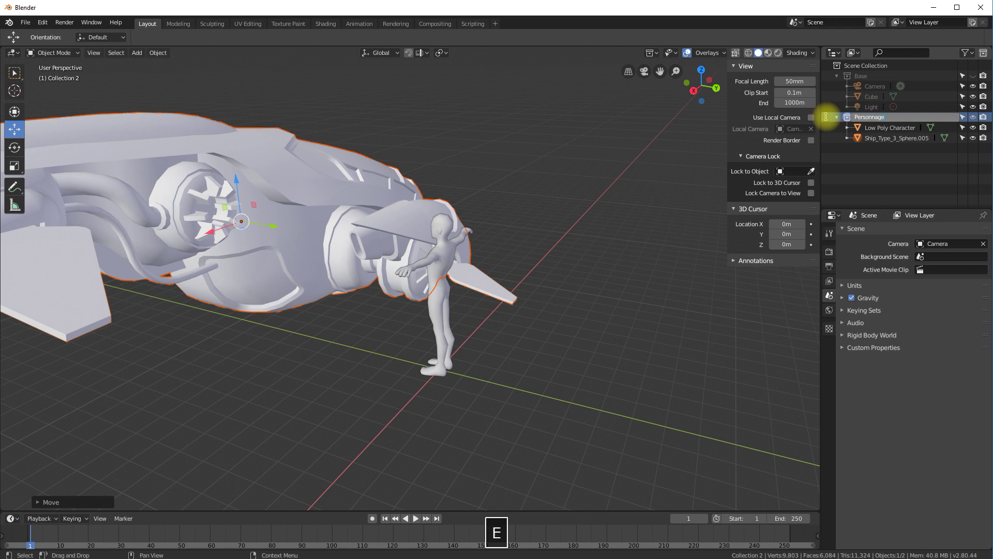
type("rsonnage")
key("Return")
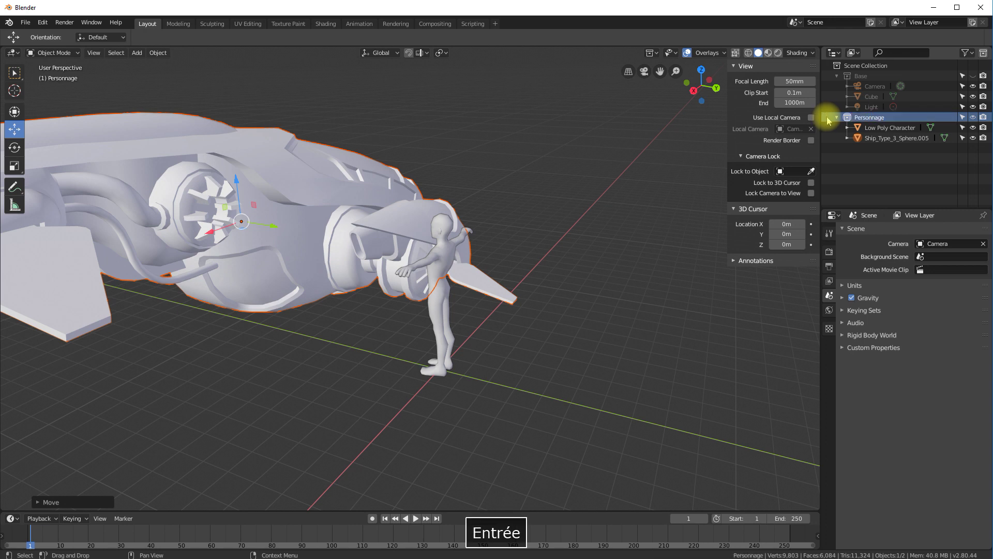
- Create a new collection named Ship and move the Ship_Type_3_Sphere.005 object into it
right_click(845, 151)
left_click(825, 151)
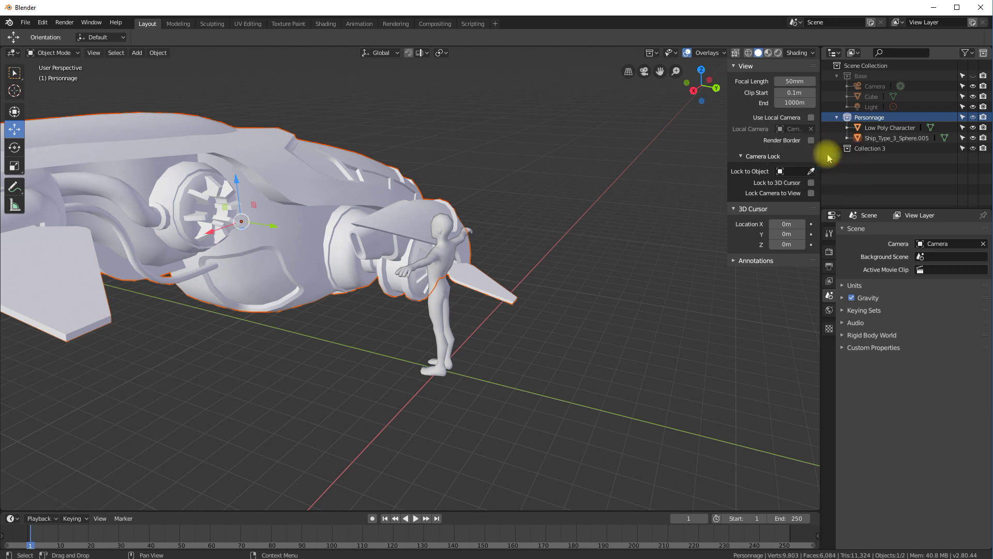
double_click(865, 149)
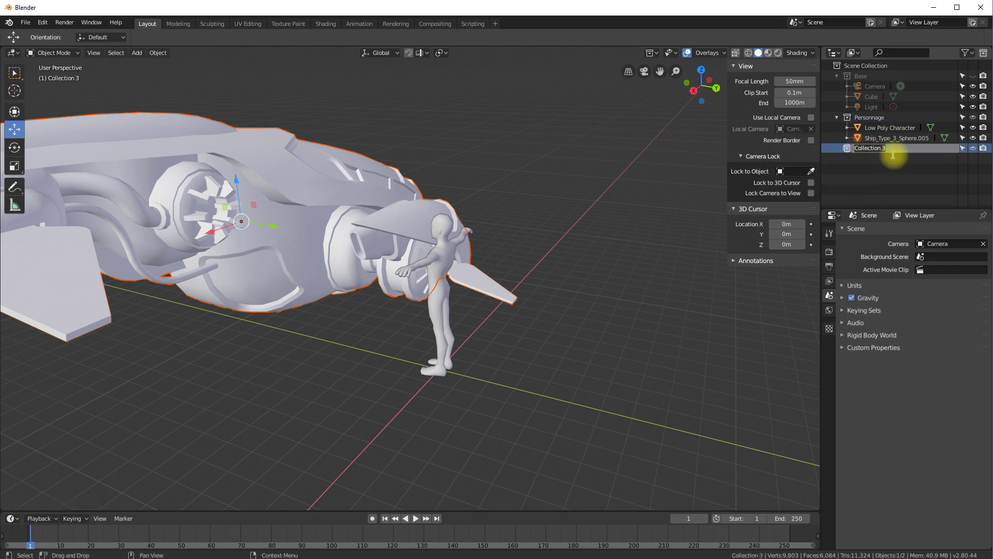
type("Ship")
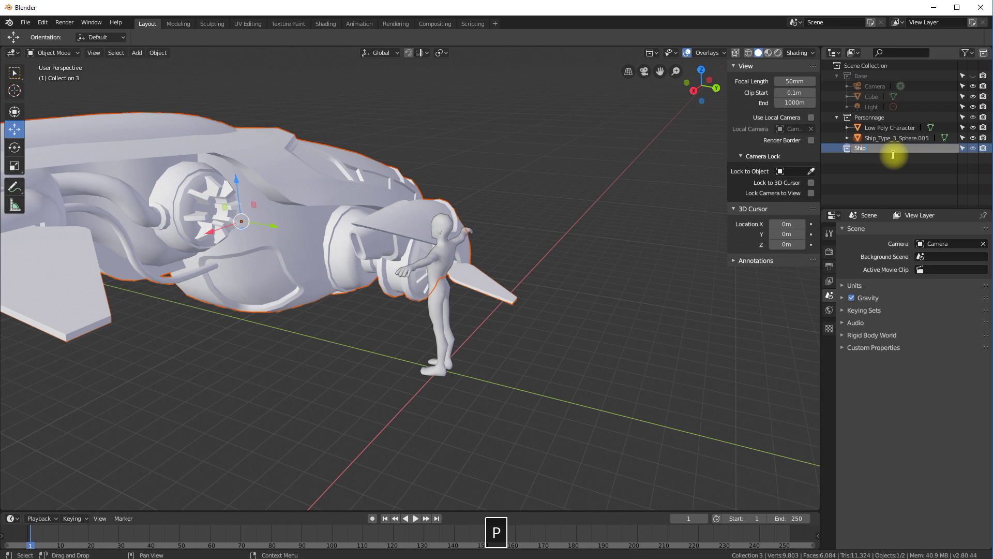
key("Return")
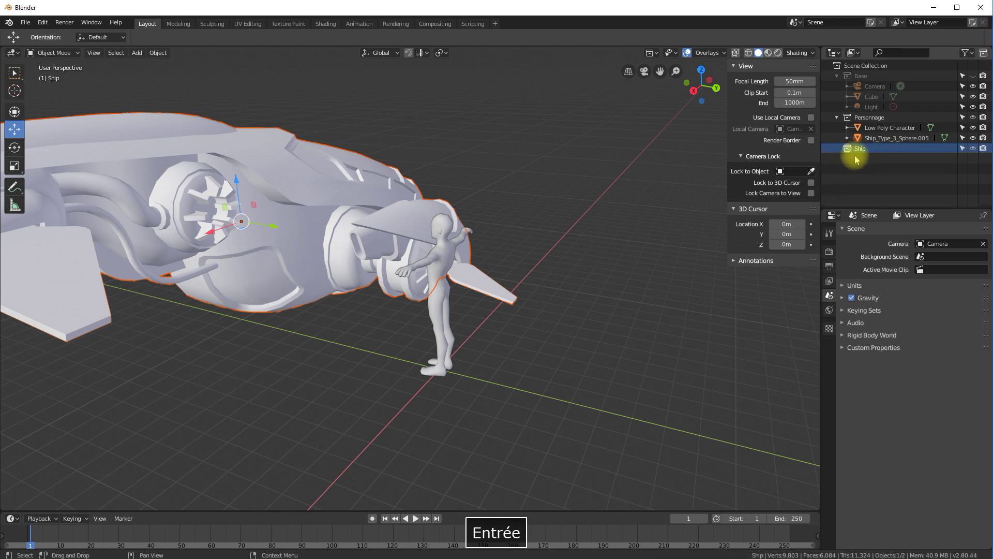
left_click(875, 138)
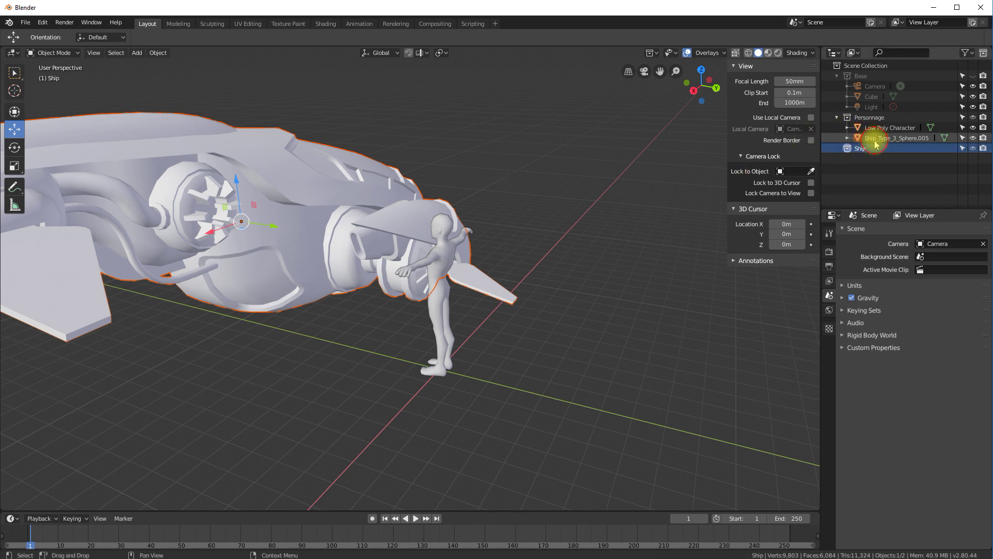
left_click_drag(872, 142, 848, 151)
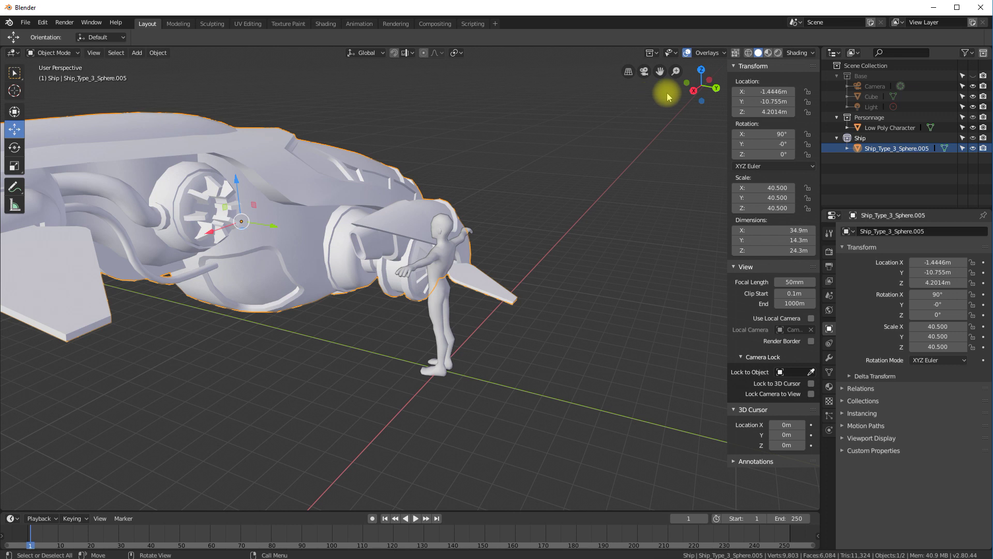
- Set the ship's X, Y and Z location to 0
left_click_drag(771, 91, 771, 112)
type("0")
key("Return")
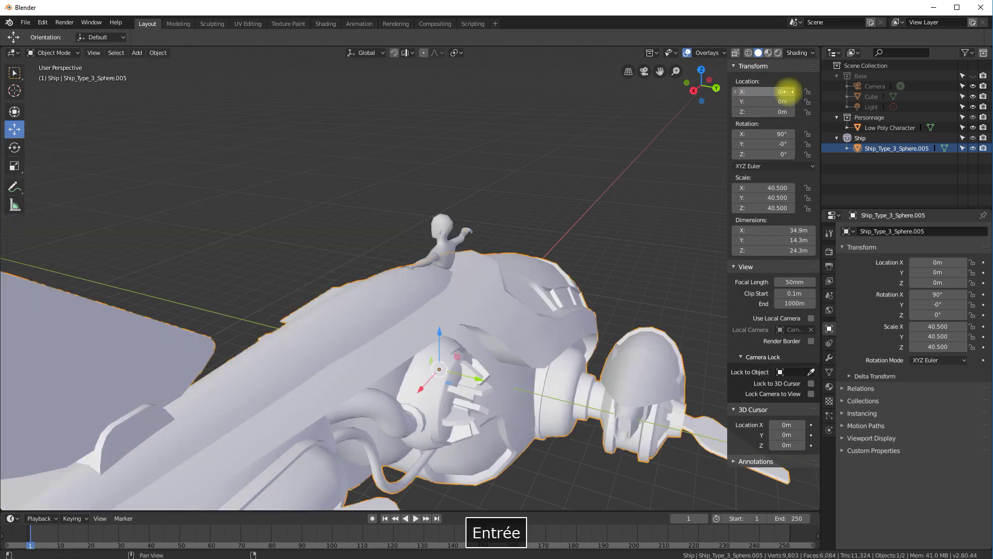
- Hide the Personnage collection so the ship stands alone, and collapse the Base and Personnage collections
left_click(973, 118)
middle_click_drag(441, 246, 549, 242)
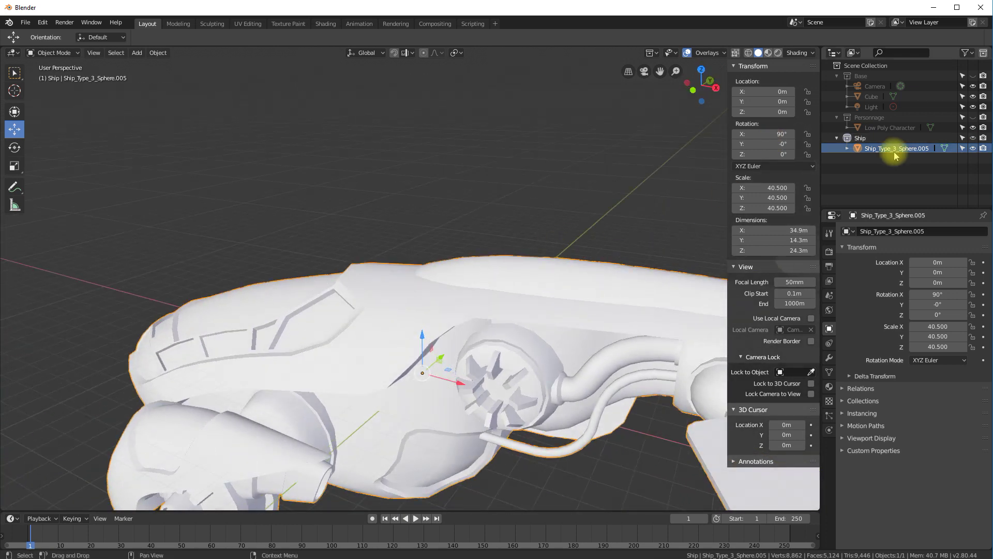
left_click(837, 76)
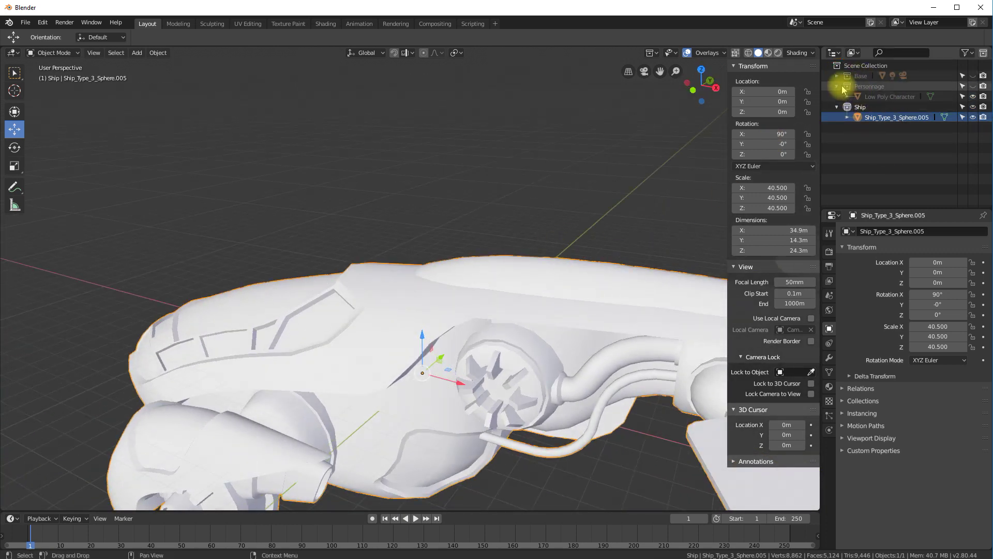
left_click(838, 87)
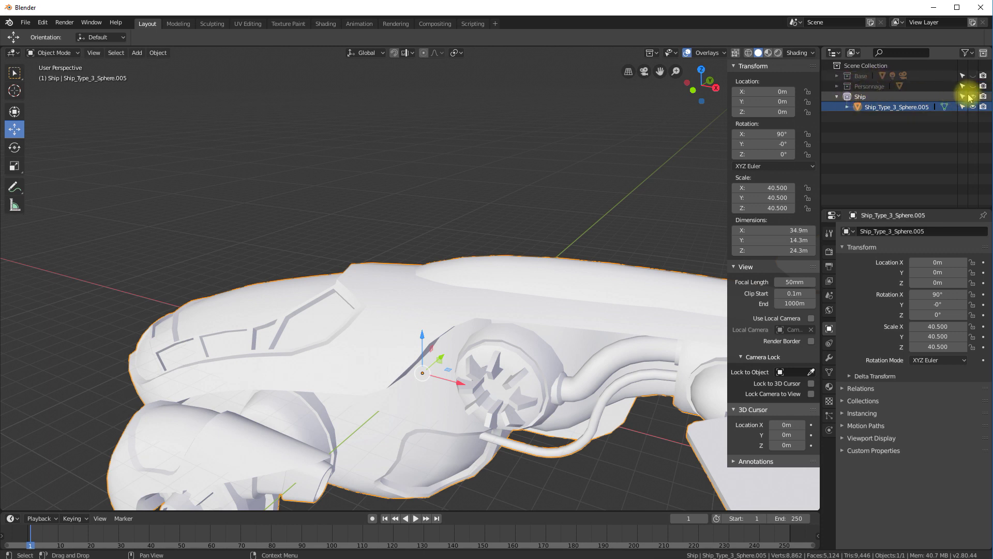
- Hide and collapse the Ship collection and show the Personnage collection again to isolate the character
left_click(973, 97)
left_click(972, 86)
middle_click_drag(530, 210, 538, 207)
left_click(837, 97)
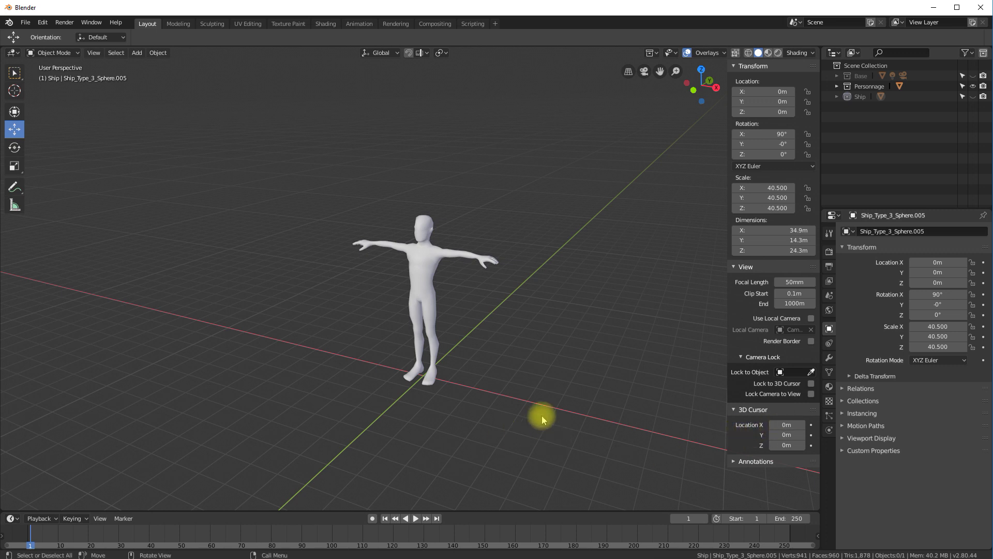
middle_click_drag(448, 270, 494, 267)
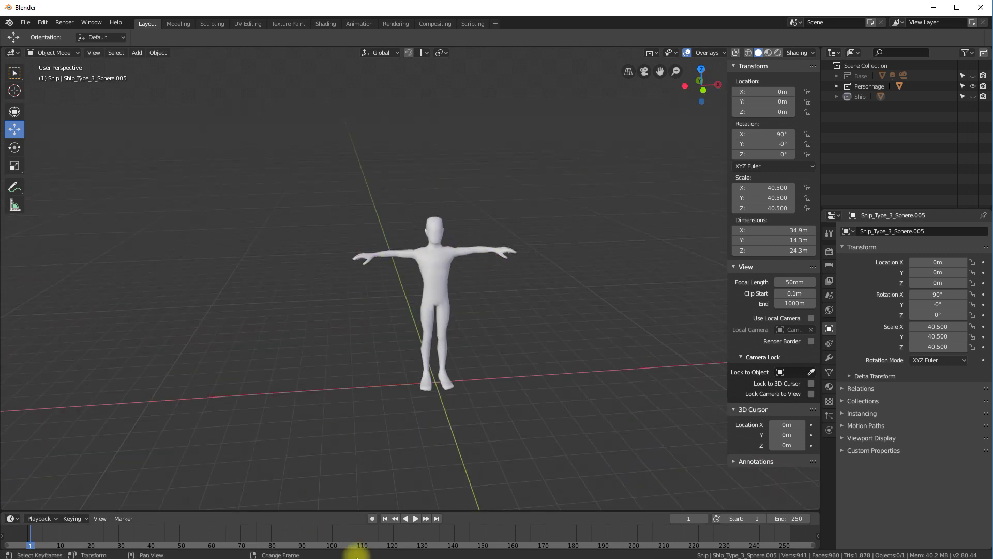
- Switch to the Gmail message "Liste vidéos 3D" to review the topic list, and return to Blender
key("alt+Tab")
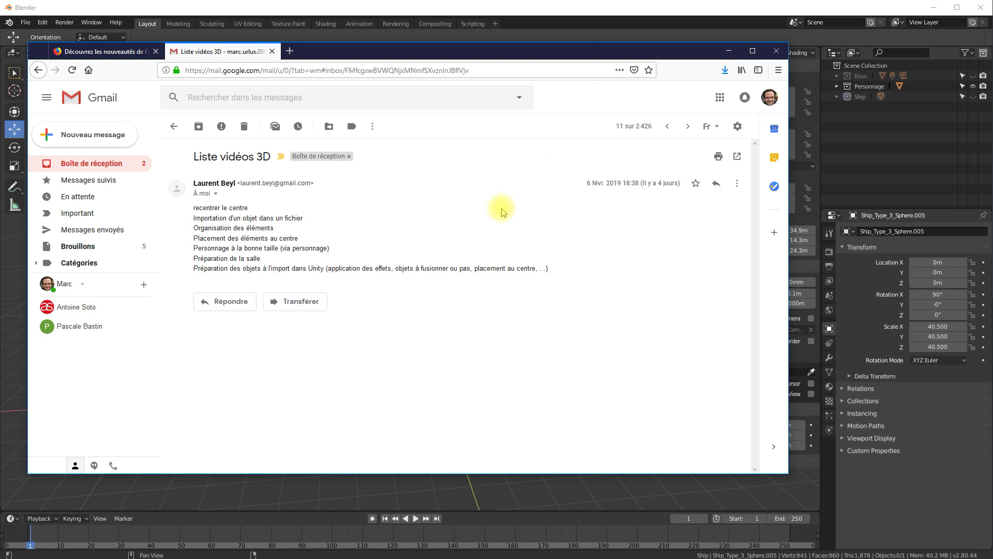
left_click(727, 51)
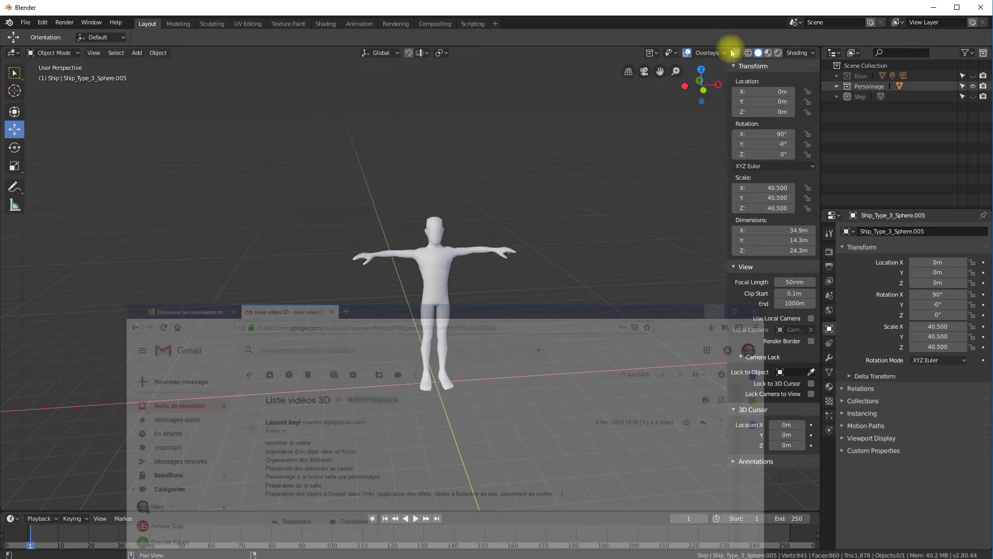
- Select the Low Poly Character and start an FBX export limited to selected objects
middle_click_drag(470, 249, 547, 180)
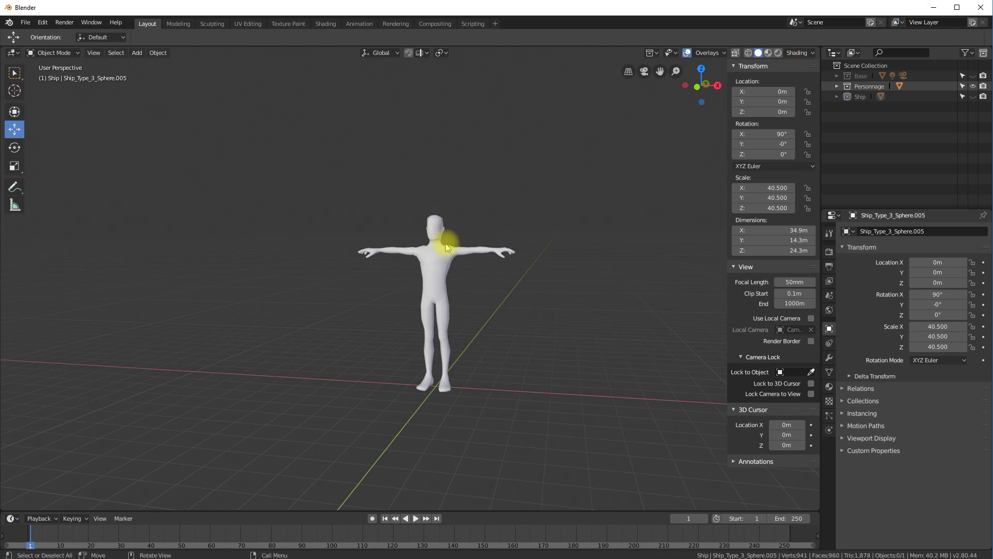
left_click(437, 286)
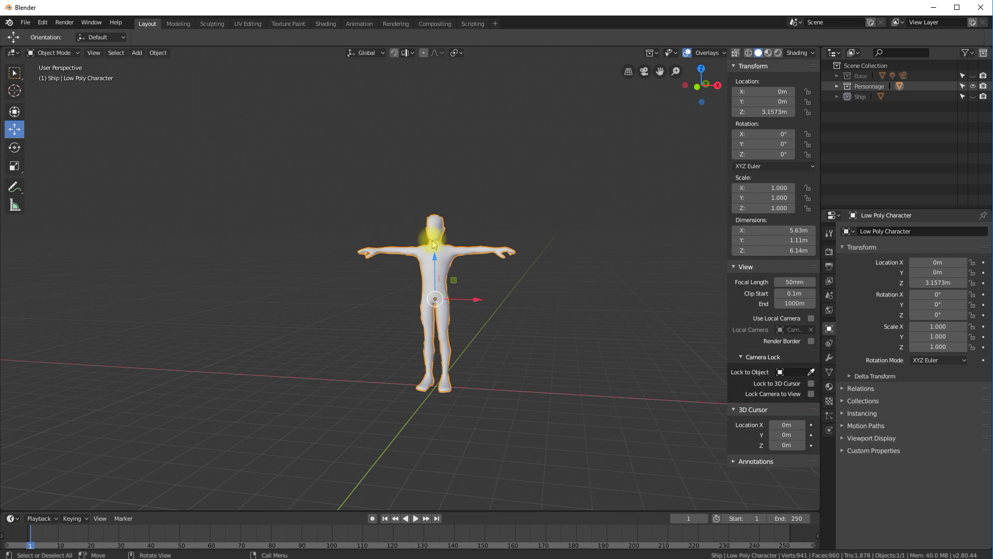
middle_click_drag(426, 266, 359, 262)
left_click(25, 22)
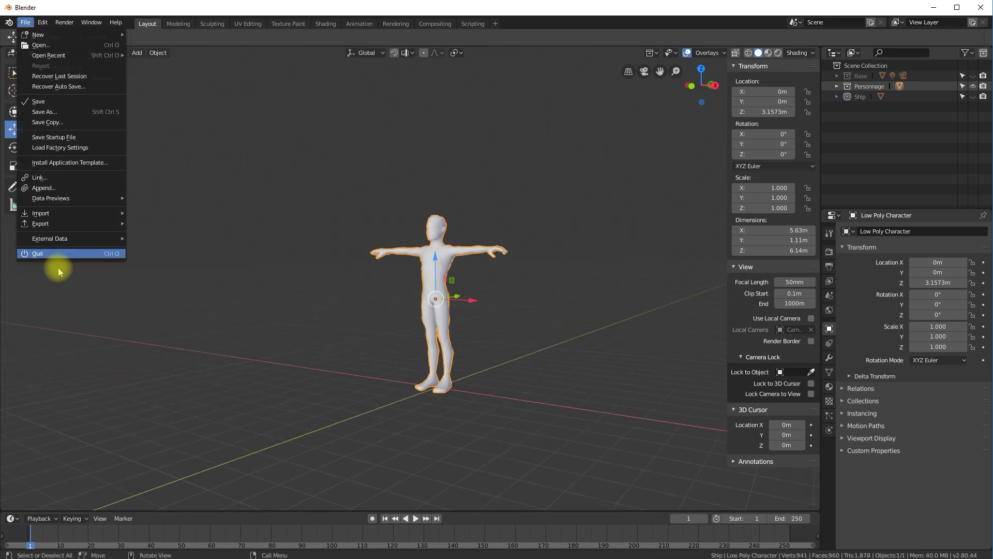
mouse_move(36, 224)
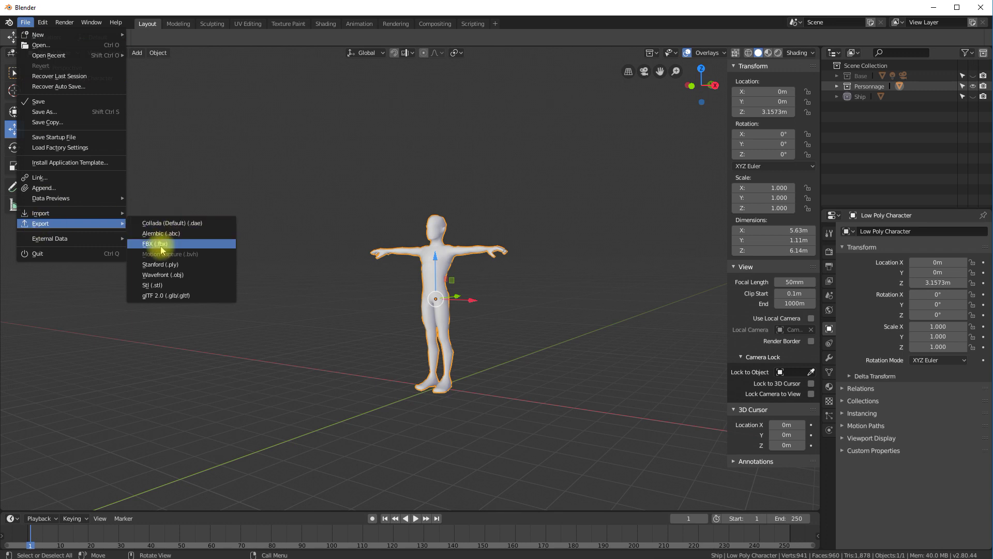
left_click(160, 246)
left_click(12, 411)
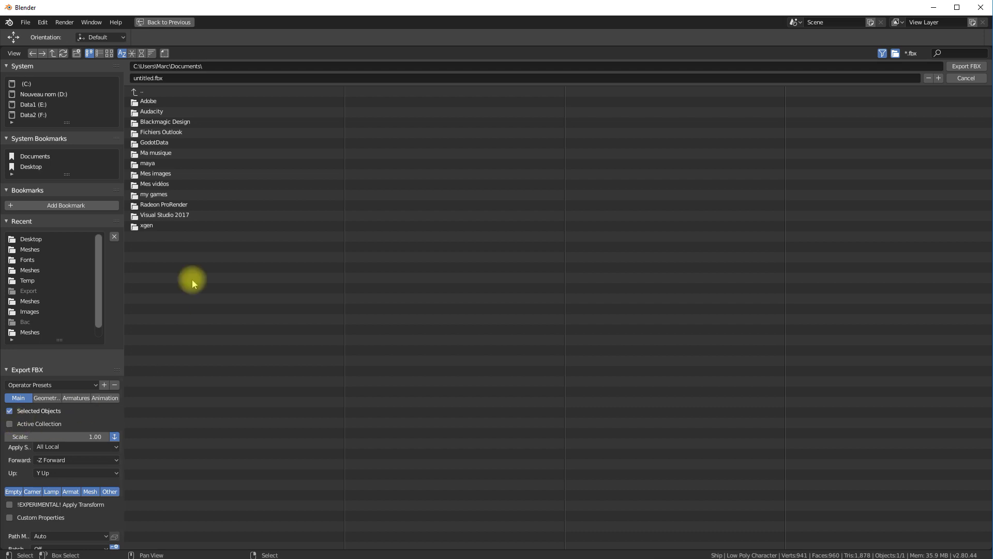
- Choose the folder E:\UnityProjects\Start\Assets\Meshes as the export destination
left_click(36, 105)
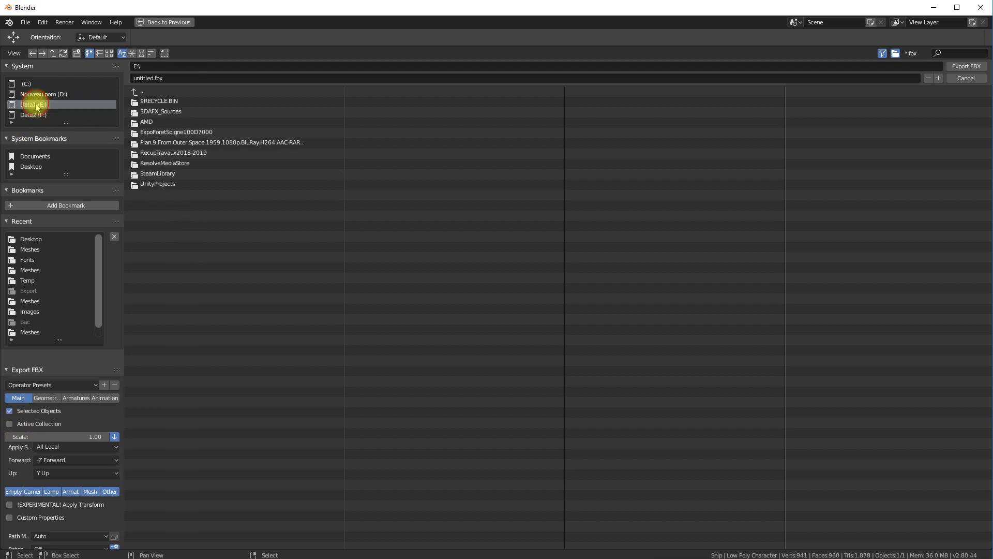
left_click(160, 184)
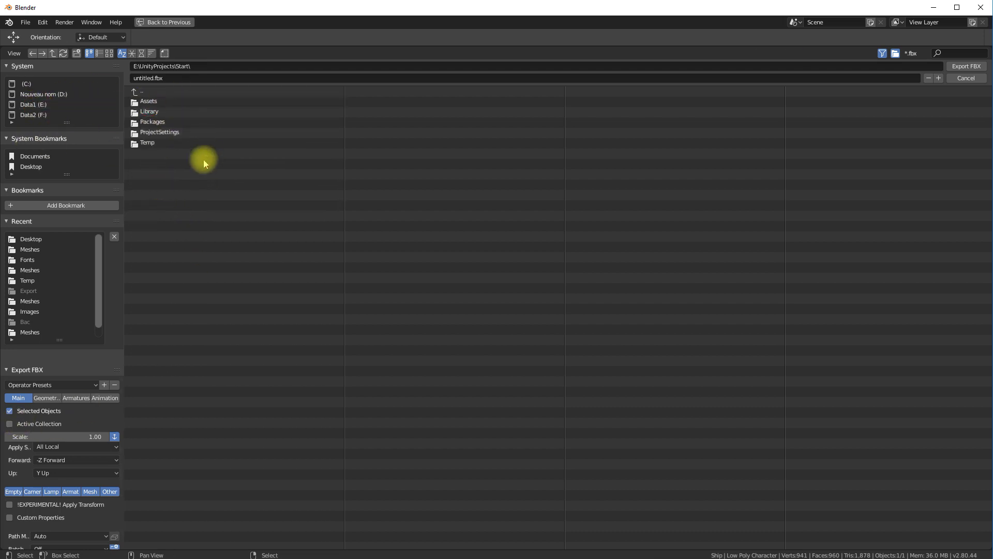
left_click(151, 101)
left_click(150, 102)
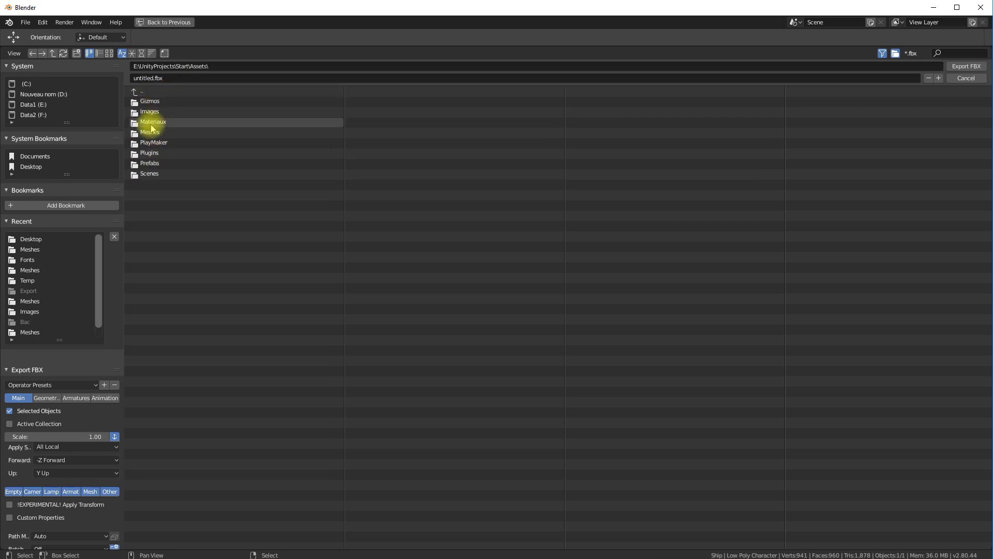
left_click(147, 132)
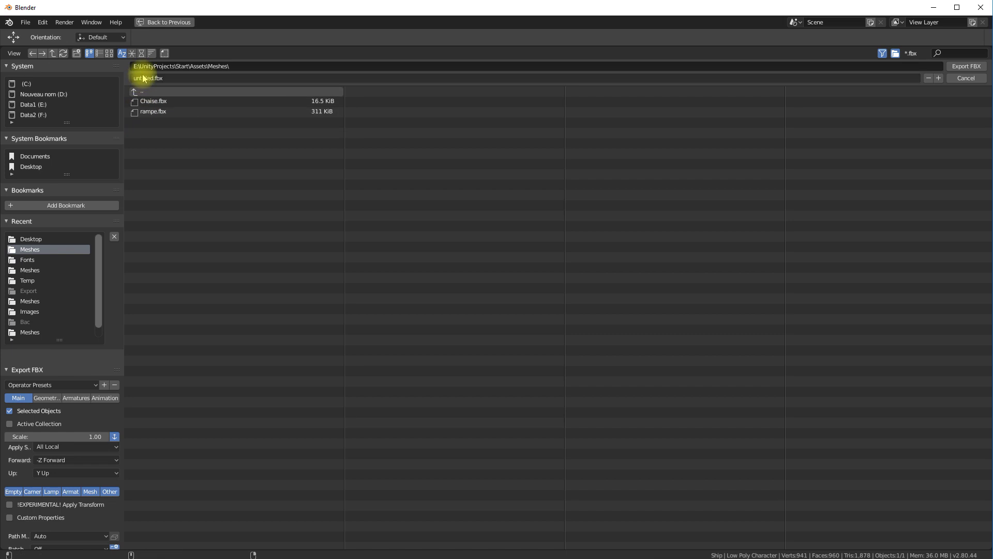
- Name the export file Personnage.fbx and export the character
left_click(151, 77)
left_click_drag(154, 78, 127, 80)
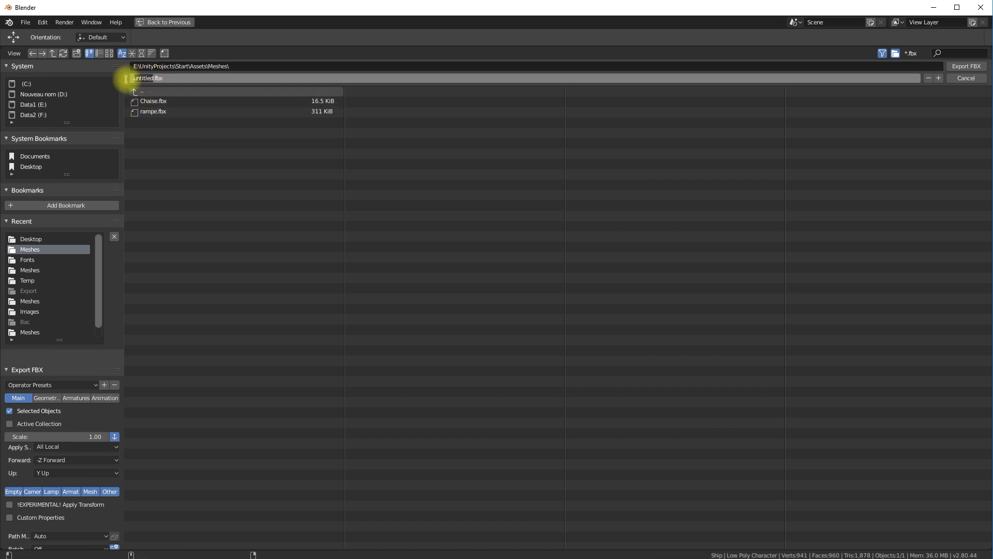
type("Pe")
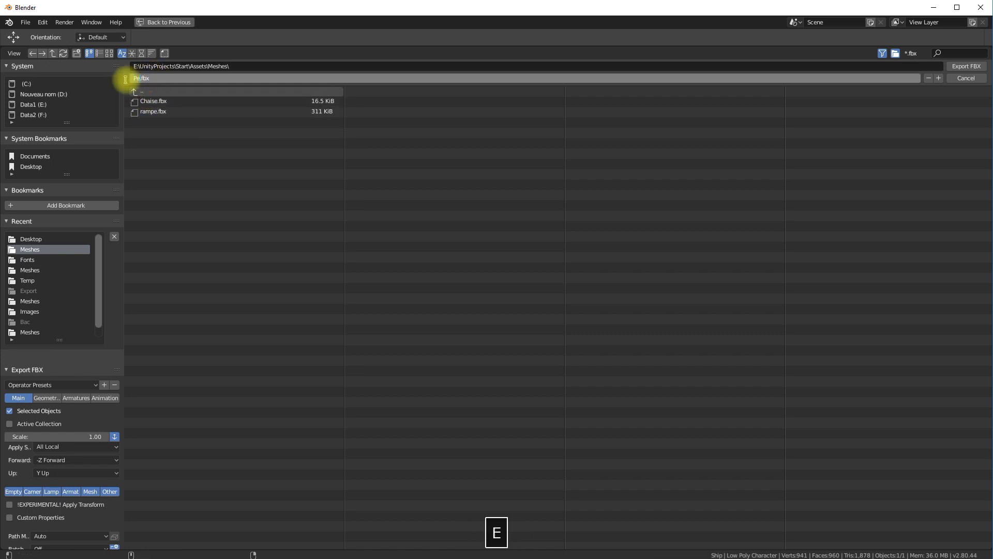
type("rsobn")
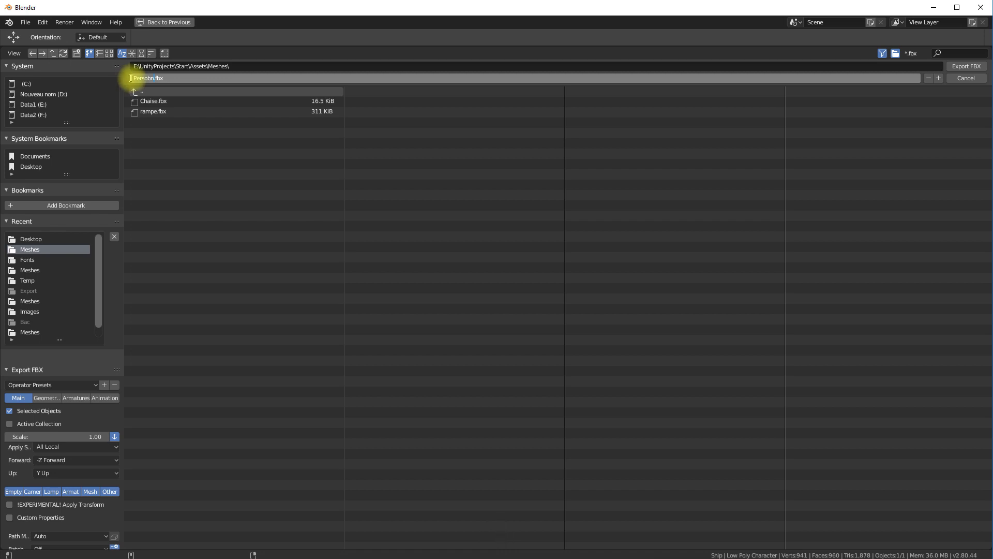
key("BackSpace")
key("BackSpace")
type("nage")
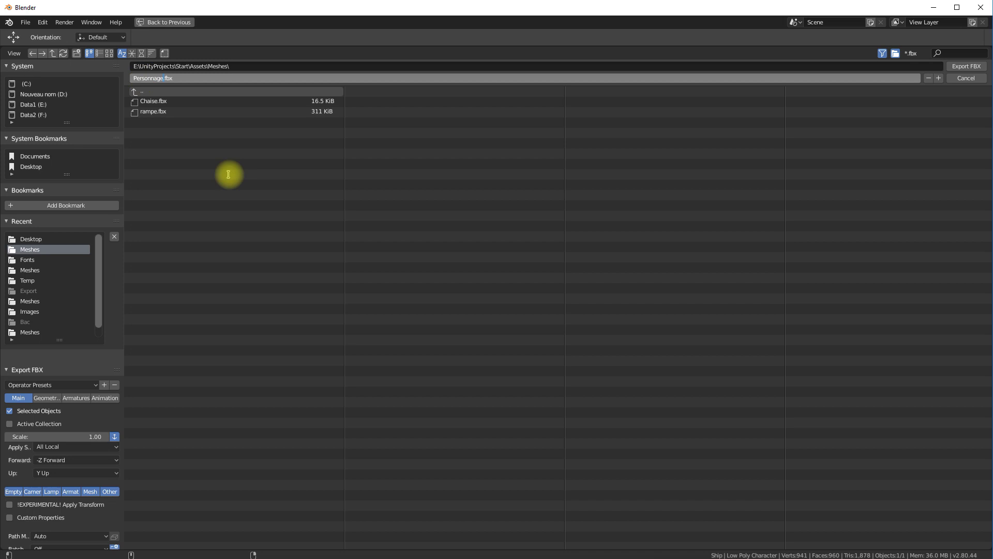
left_click(957, 66)
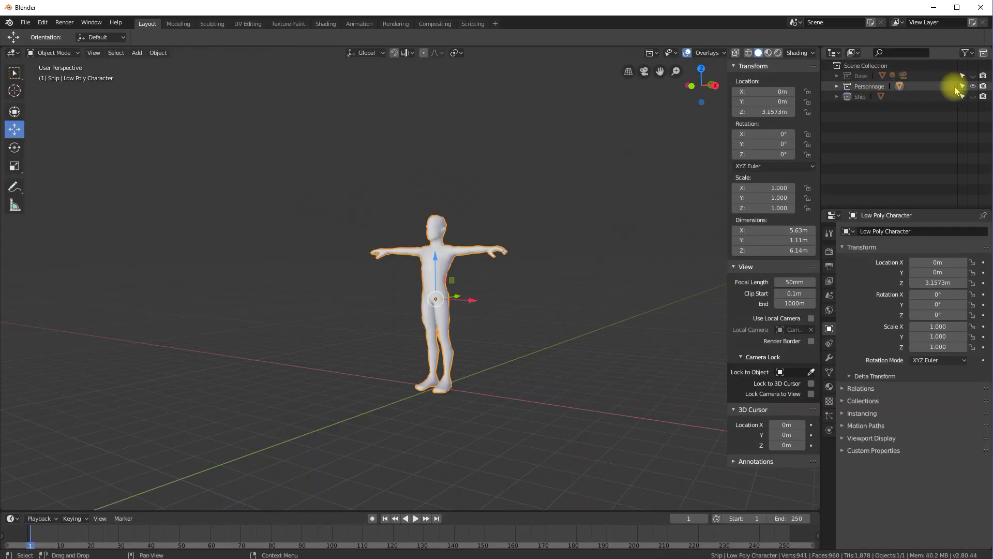
- Hide the Personnage collection and show the Ship collection so the whole ship is displayed
left_click(973, 86)
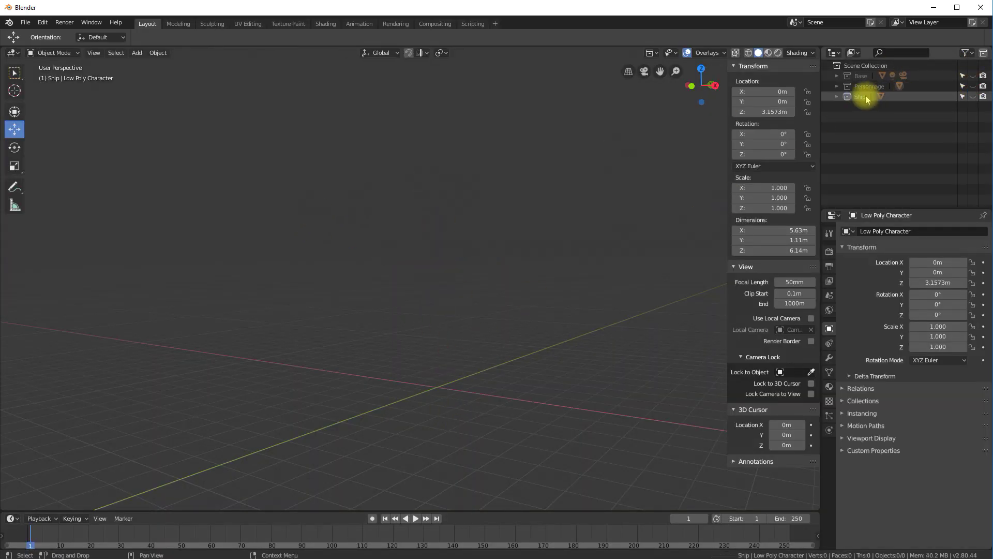
left_click(973, 97)
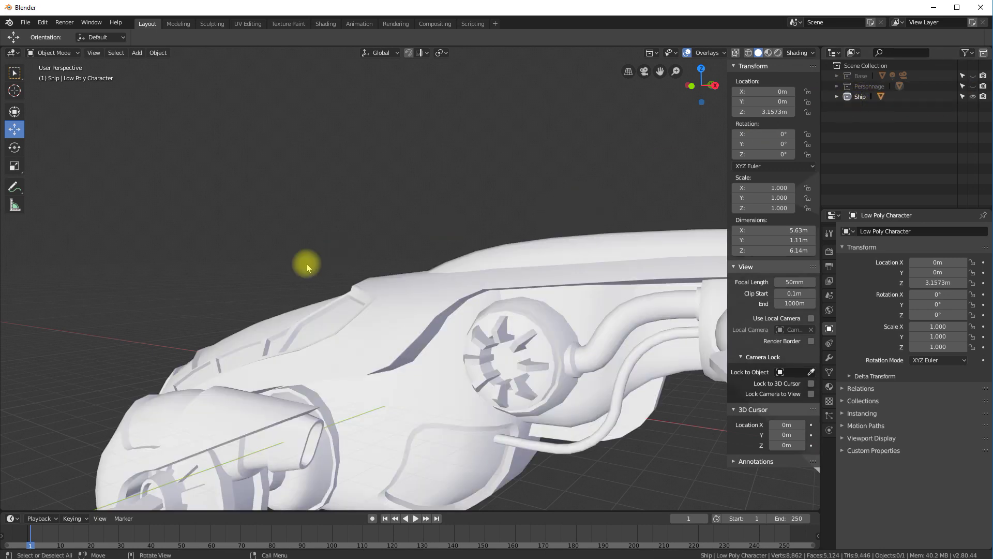
middle_click_drag(368, 252, 401, 258)
scroll(393, 254, "down", 4)
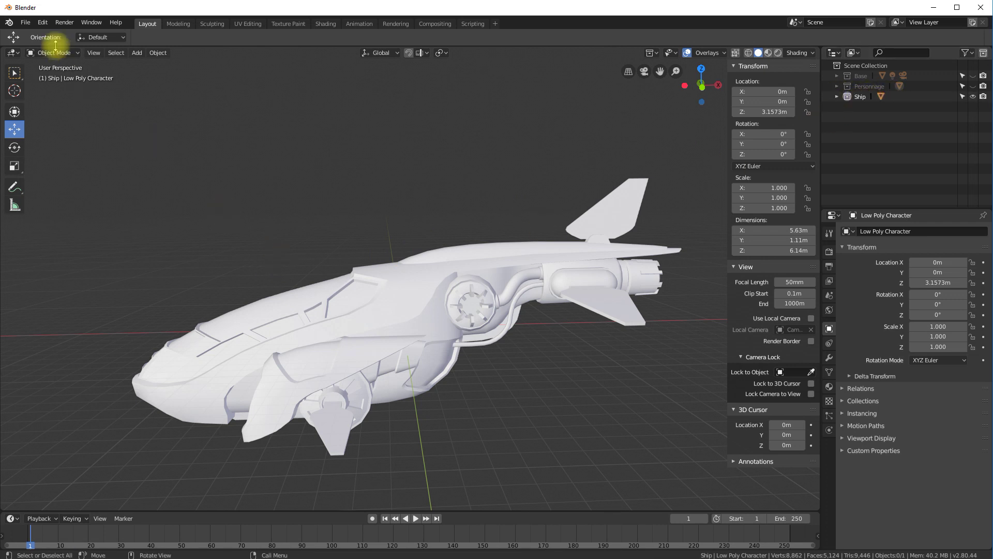
- Export the active Ship collection in FBX format as SpaceShip.fbx into the Meshes folder of the Unity project
left_click(25, 22)
mouse_move(27, 223)
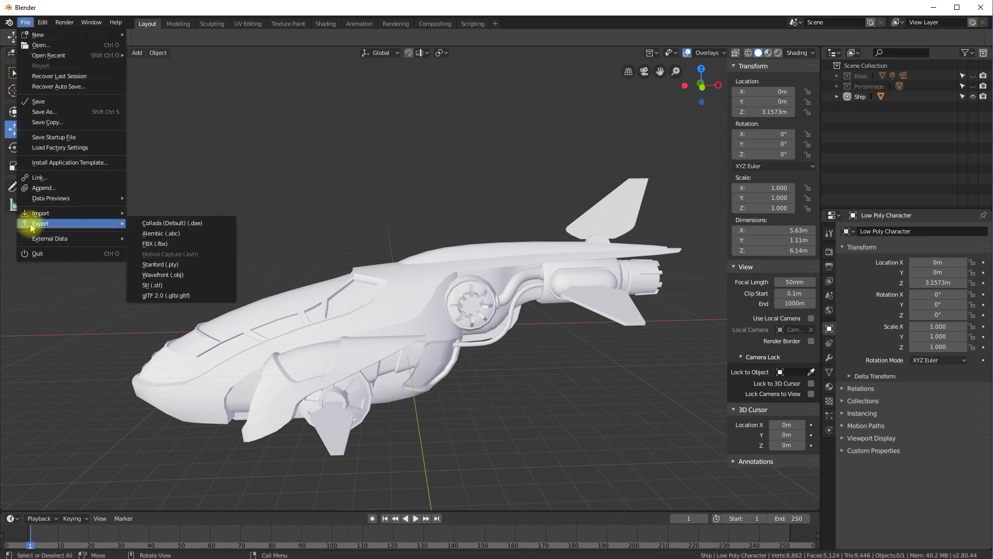
left_click(155, 244)
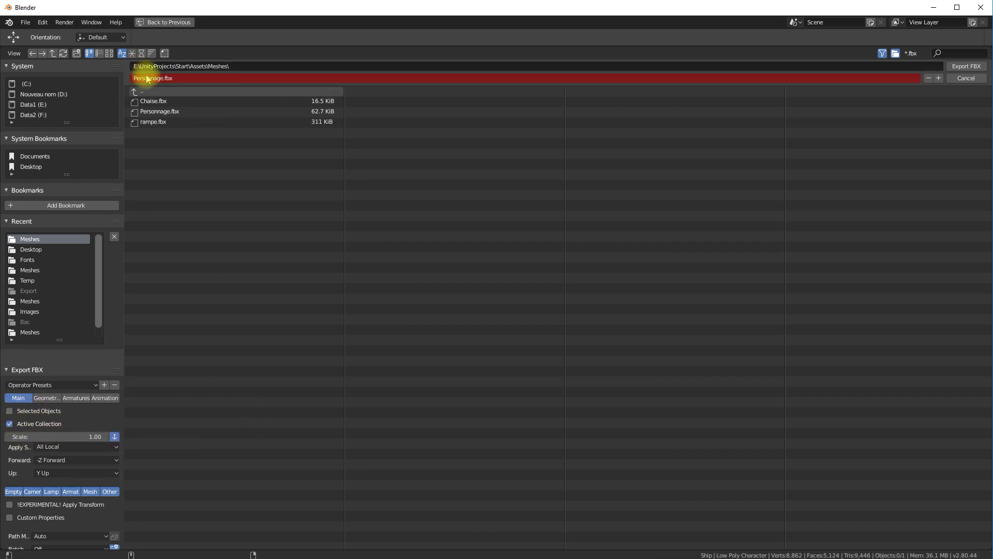
left_click(165, 79)
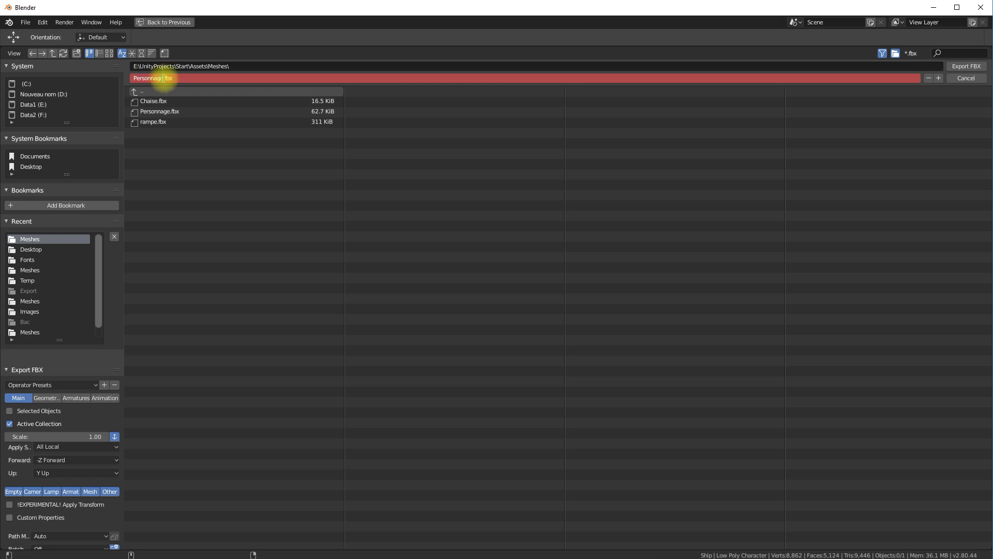
left_click_drag(163, 78, 113, 80)
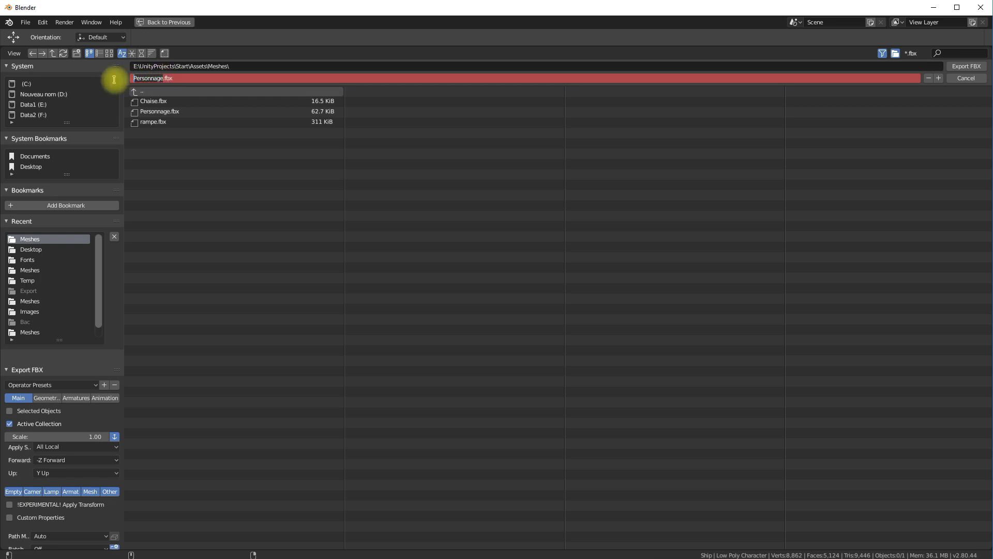
type("SpaceSh")
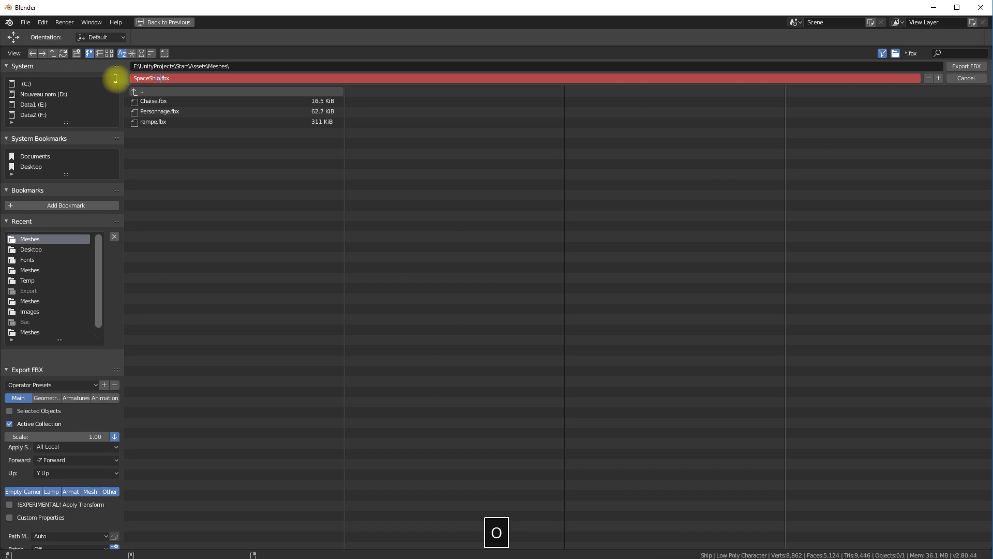
type("io")
key("BackSpace")
type("p")
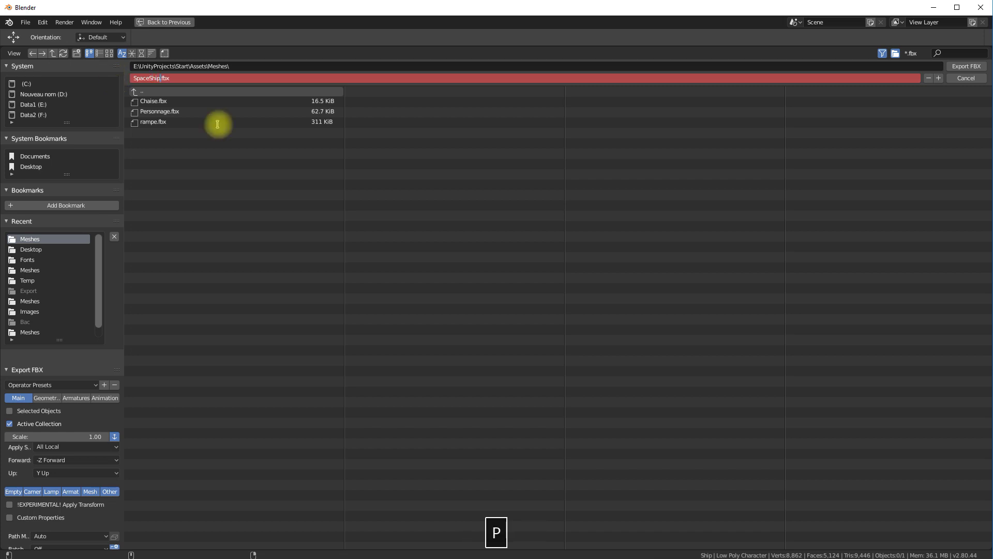
left_click(960, 65)
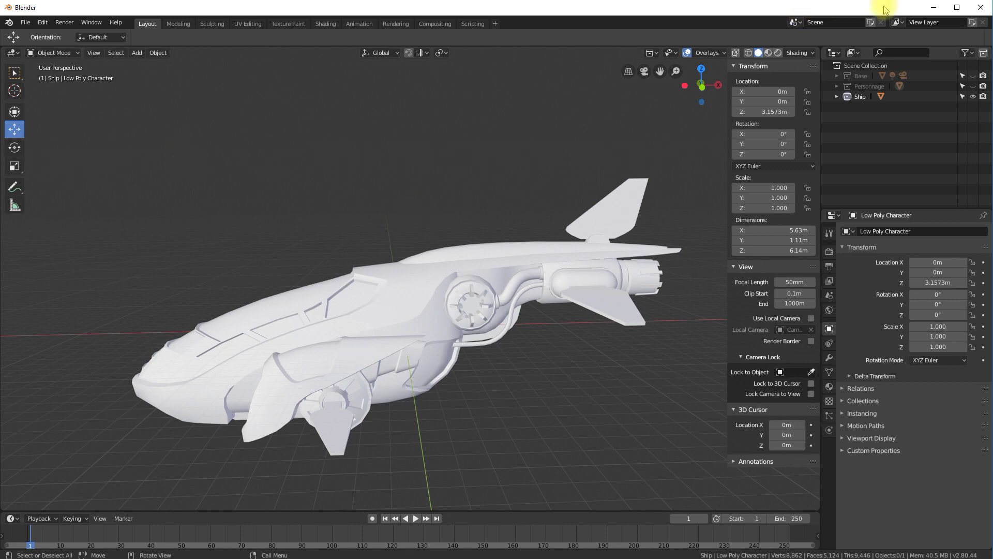
- Switch to the Start project in Unity and expand the Meshes folder to list the imported models
left_click(933, 8)
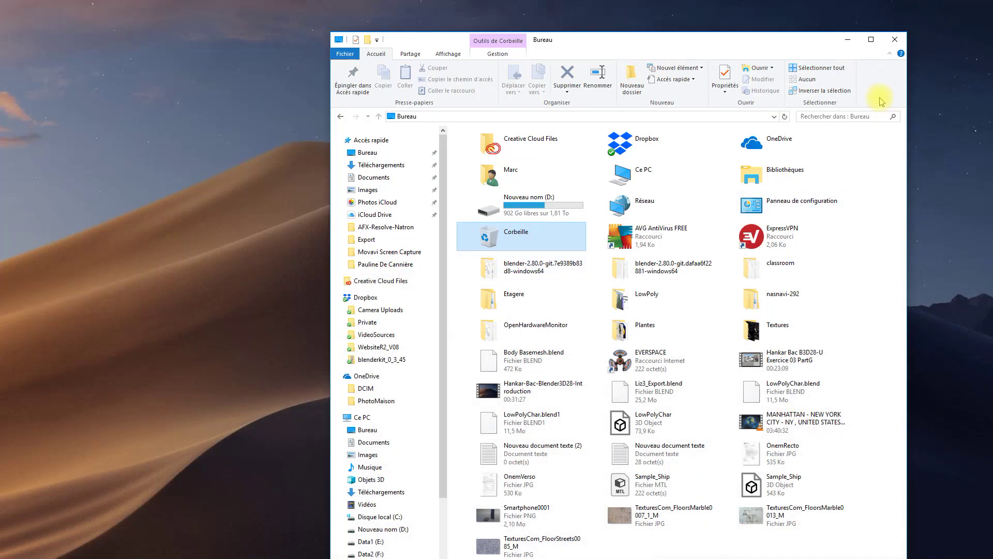
left_click(847, 39)
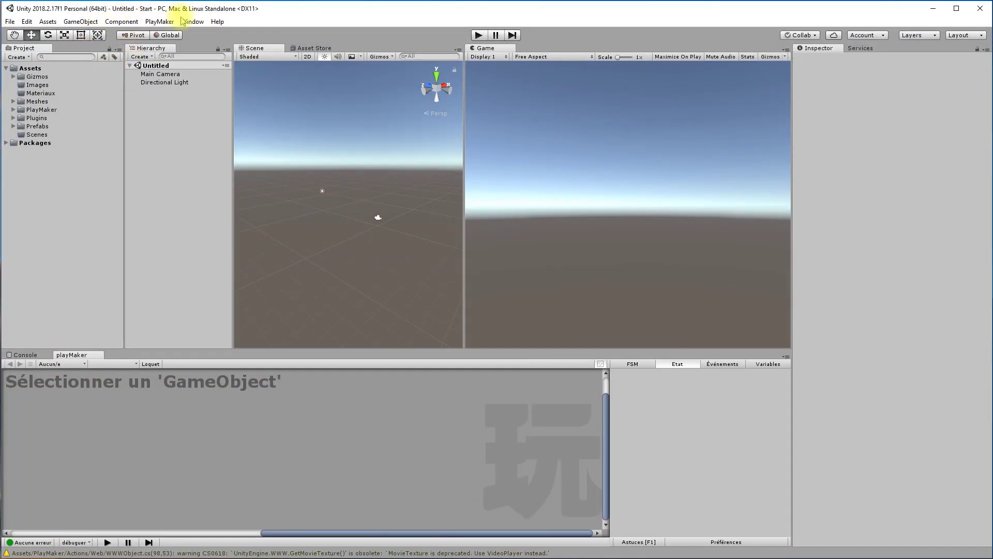
left_click(12, 102)
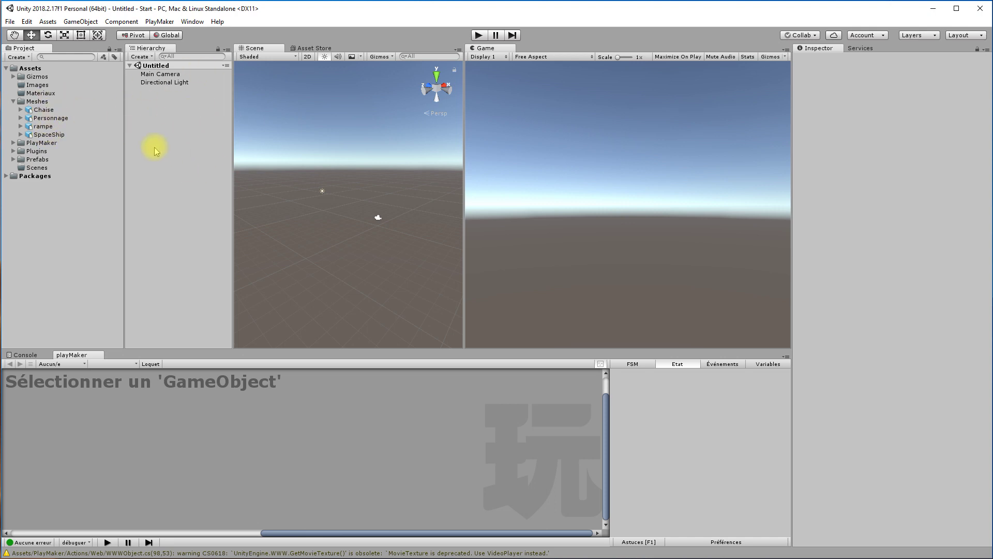
- Add the Visiteur prefab from the Prefabs folder to the scene
left_click(13, 159)
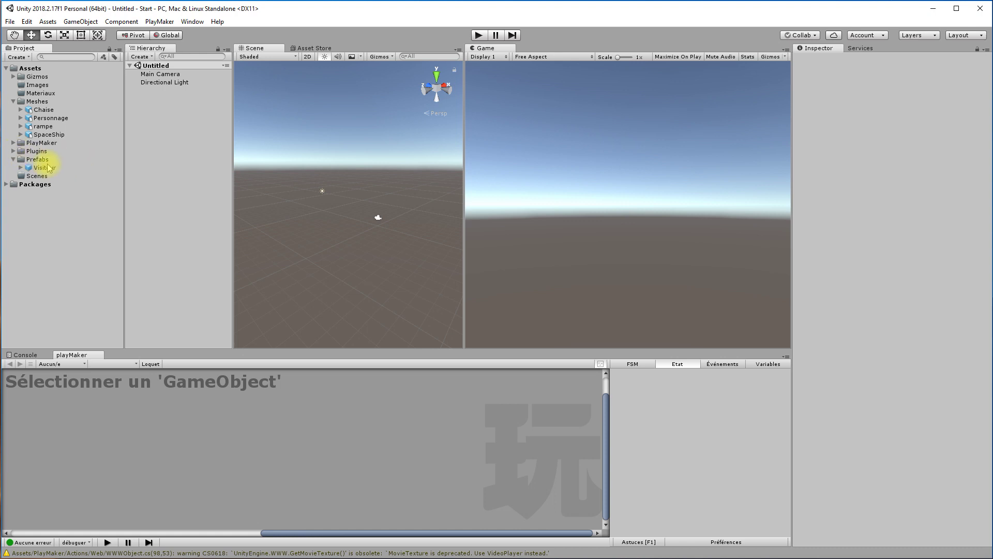
left_click_drag(44, 168, 155, 184)
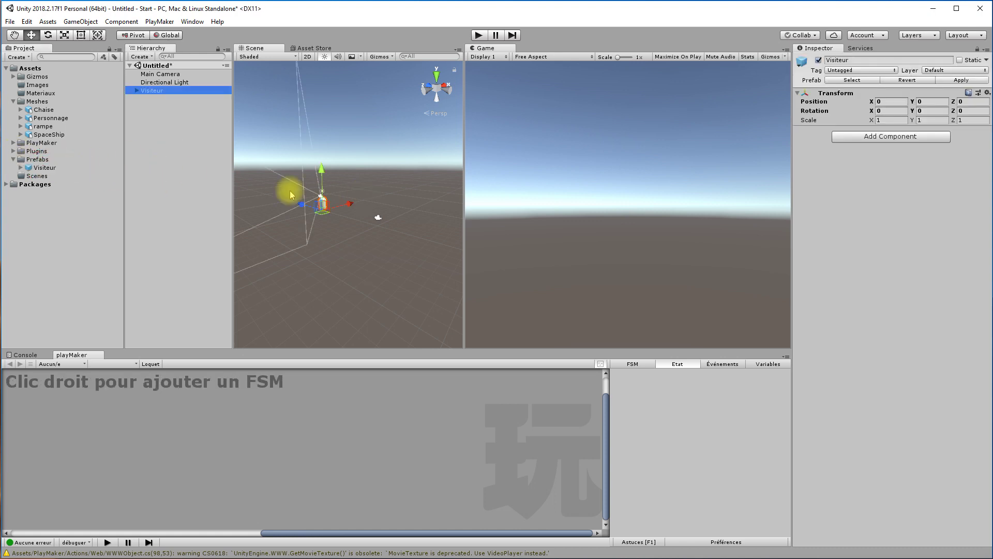
left_click(155, 108)
- Set the Visiteur's scale to 2 on the X, Y and Z axes
left_click(147, 91)
left_click(884, 119)
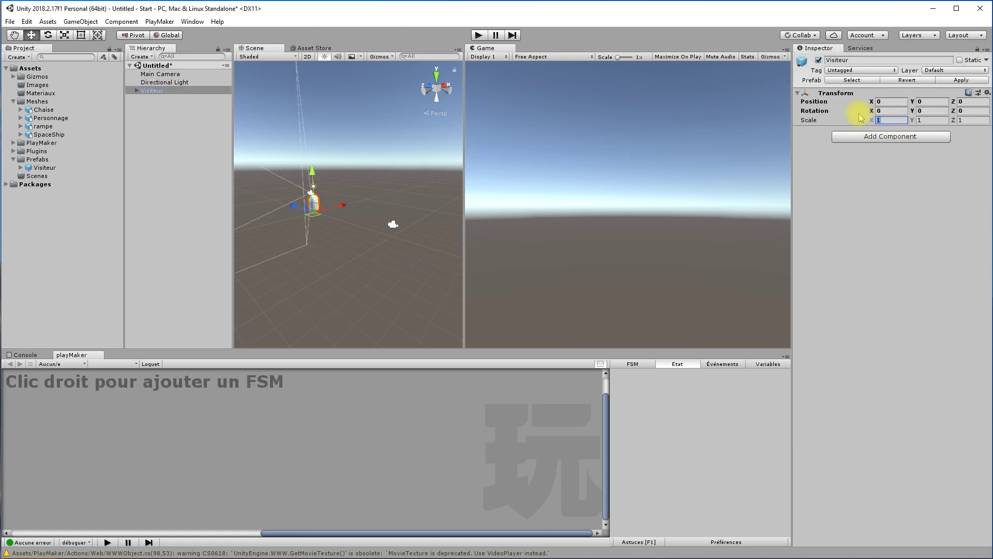
type("2")
left_click(928, 120)
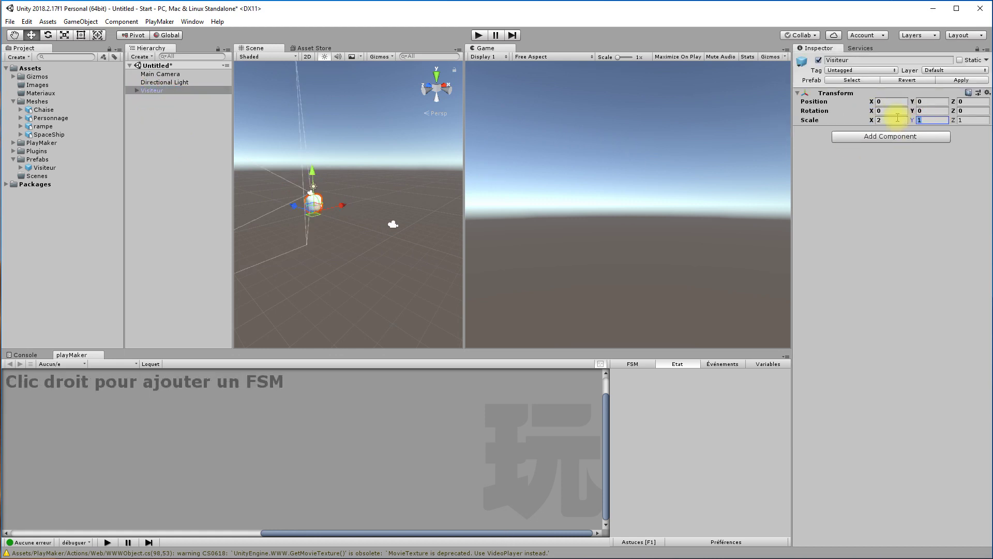
type("2")
left_click(973, 120)
type("2")
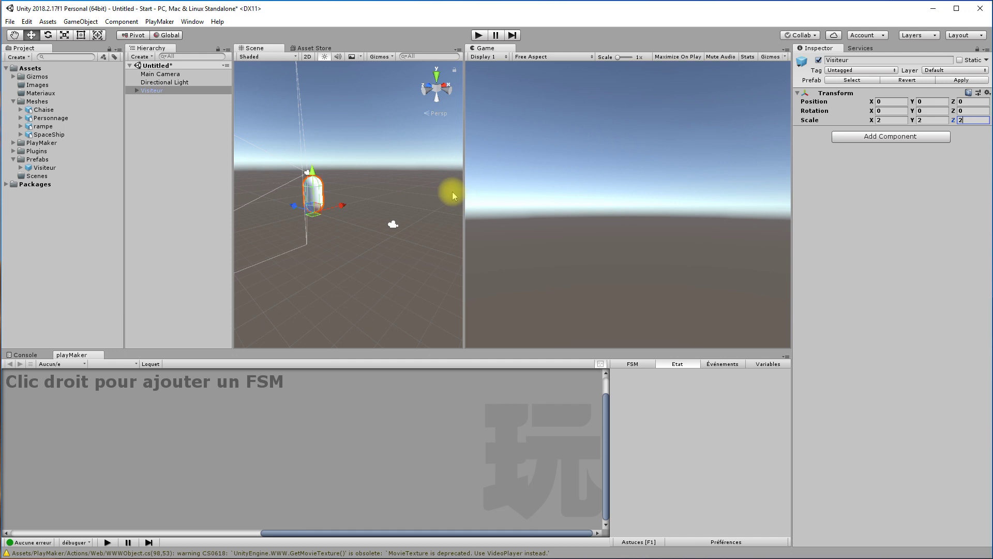
key("Return")
left_click(361, 201)
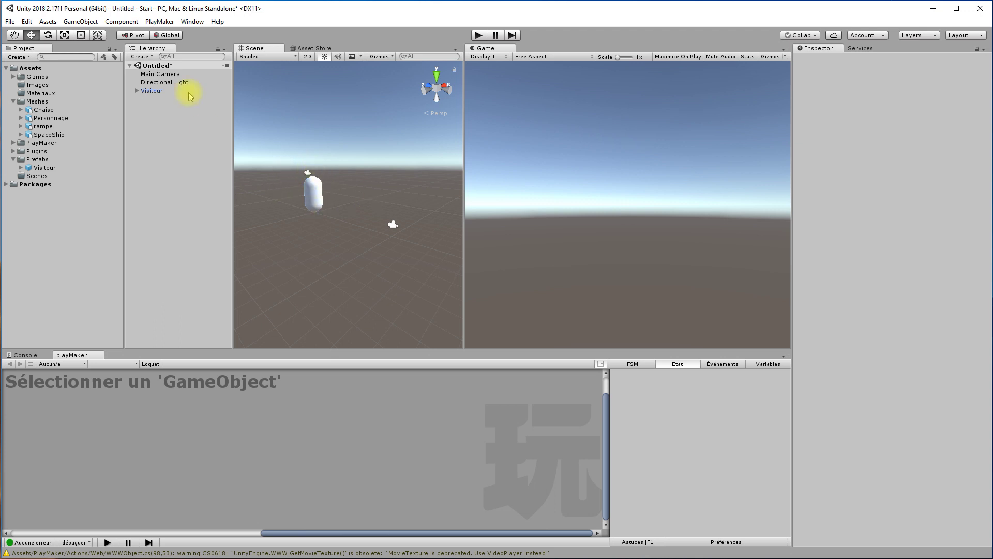
- Delete the Main Camera from the scene and create a Plane as the ground
left_click(154, 75)
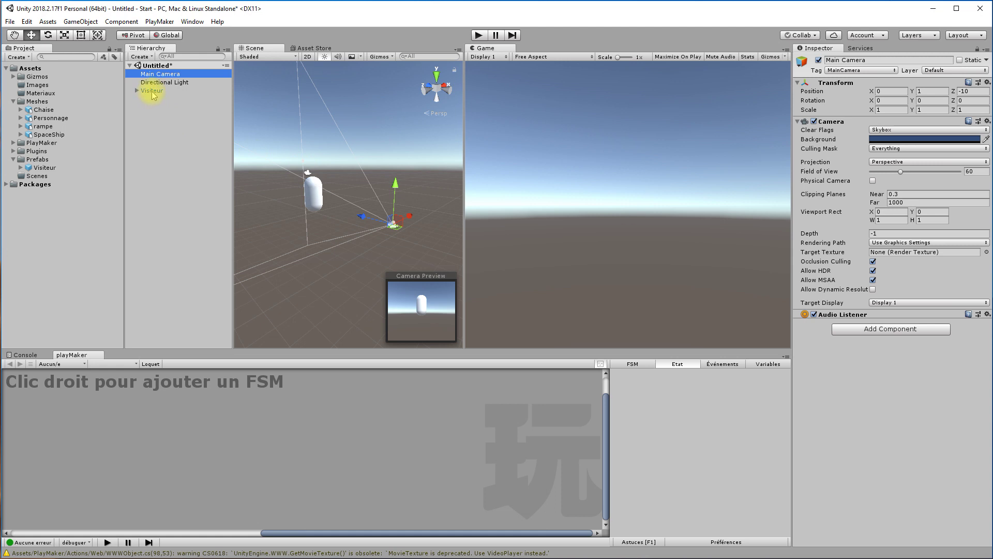
key("Delete")
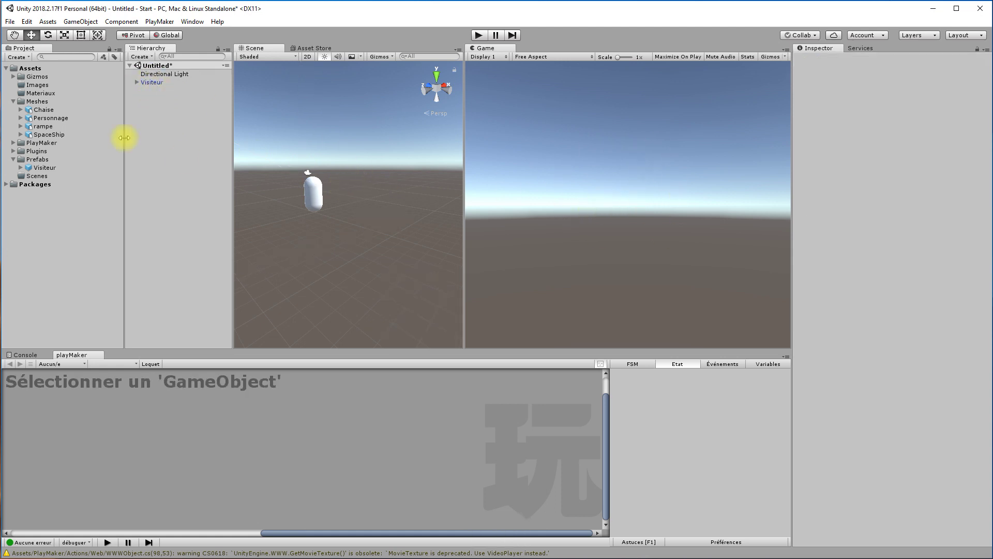
left_click(87, 23)
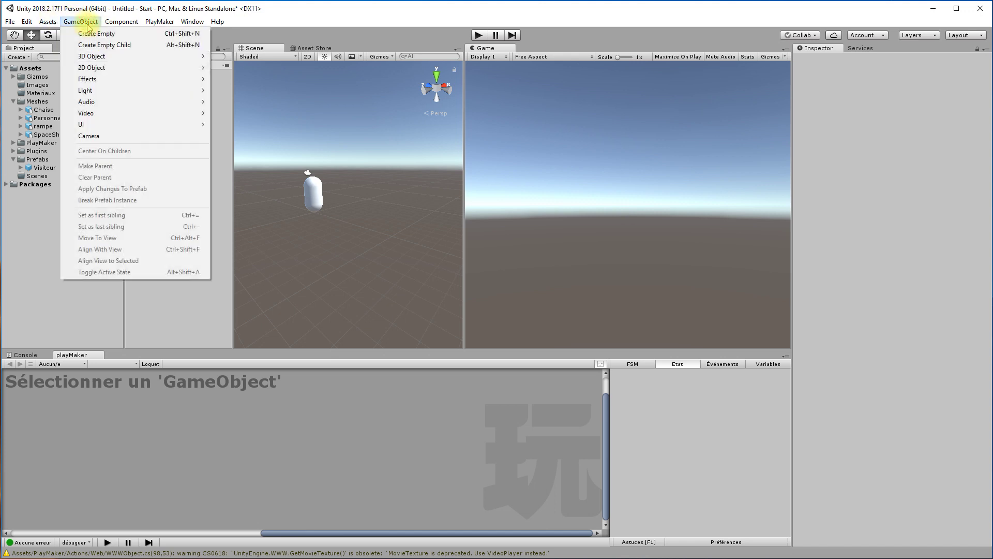
mouse_move(93, 56)
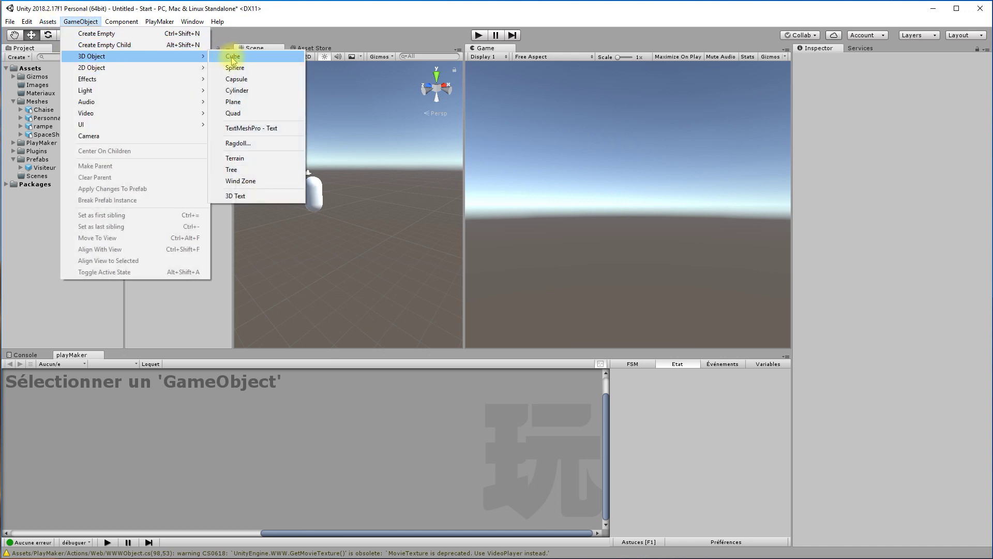
left_click(232, 101)
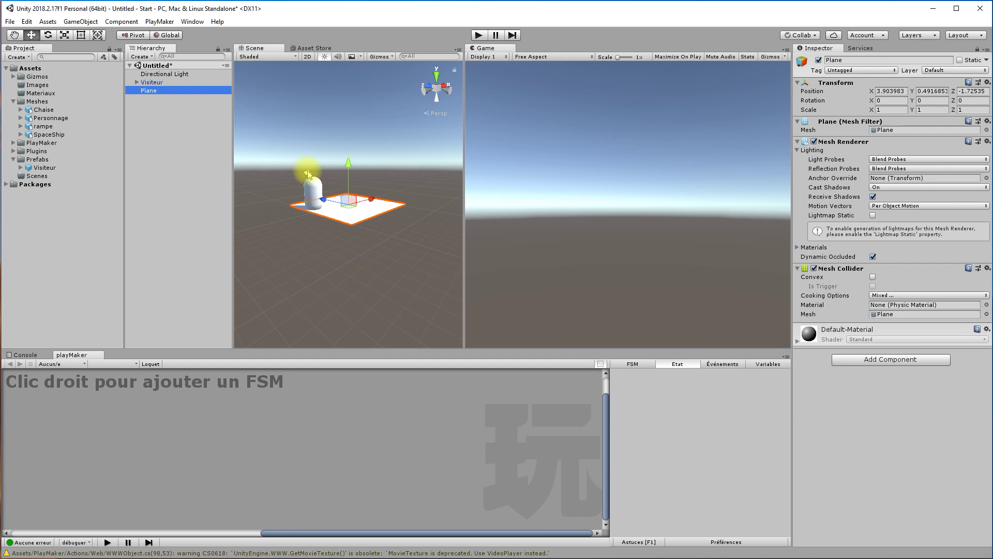
- Reset the Plane's transform and enlarge it uniformly to a scale of about 6.1
left_click(987, 83)
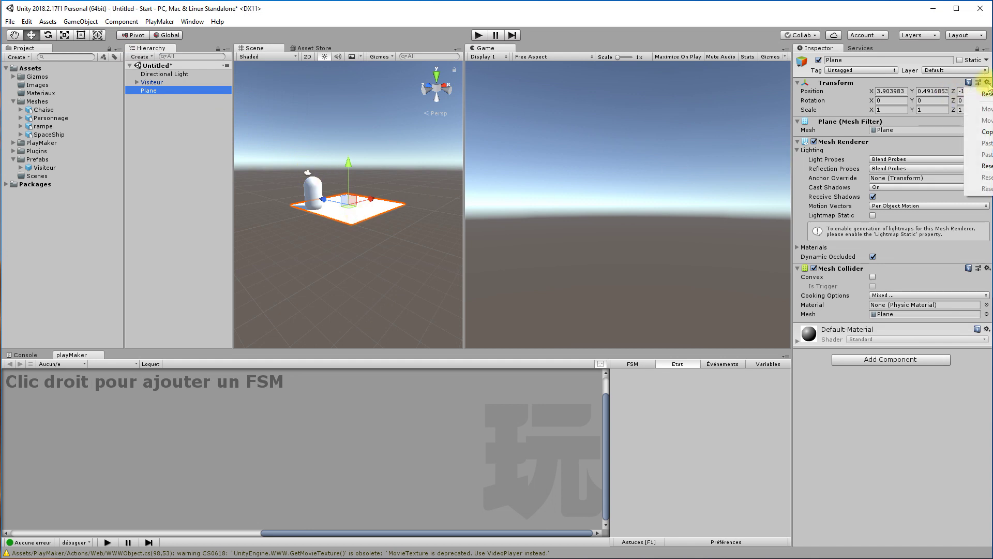
left_click(982, 93)
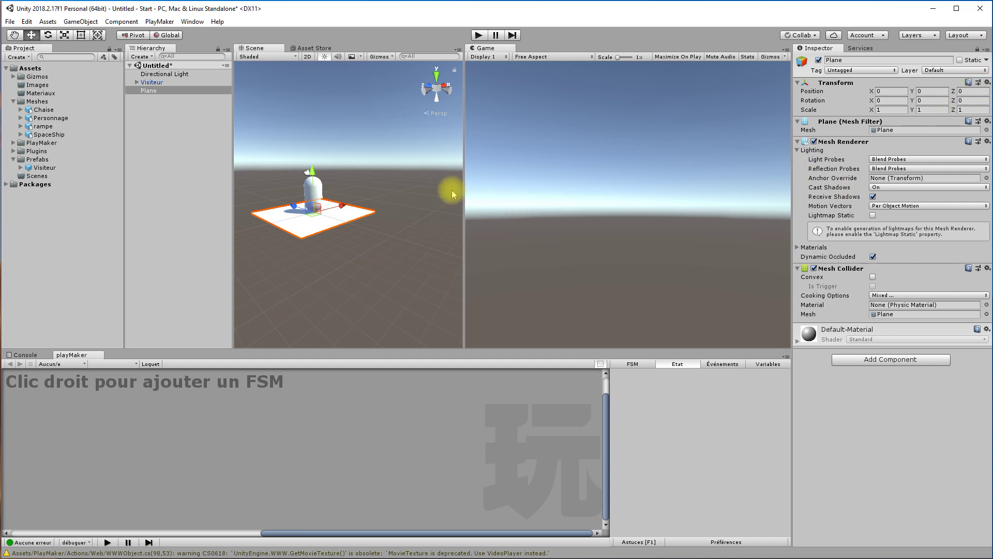
key("r")
left_click_drag(312, 210, 576, 185)
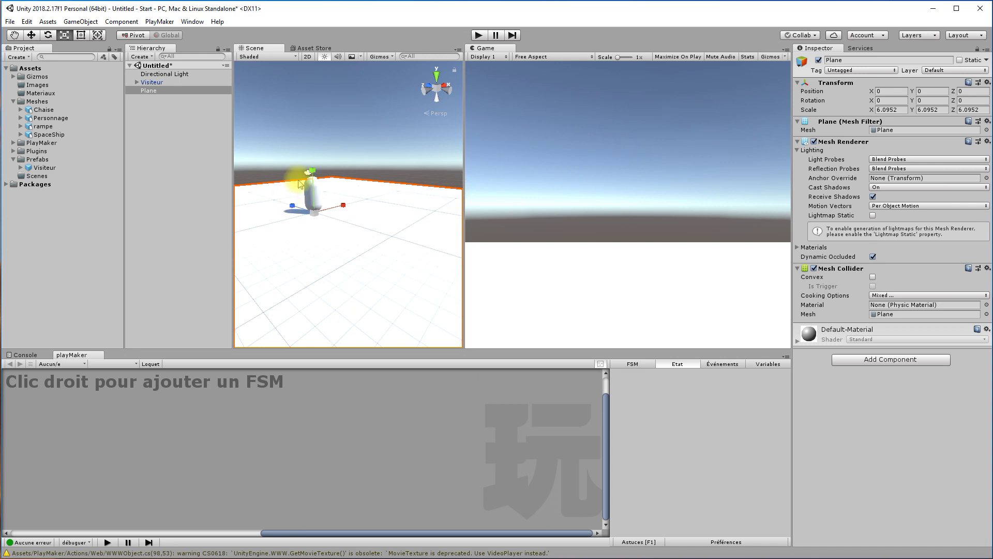
left_click(147, 90)
- Add the Chaise, Personnage and SpaceShip models from the Meshes folder to the scene
left_click_drag(39, 110, 144, 137)
left_click_drag(43, 119, 150, 115)
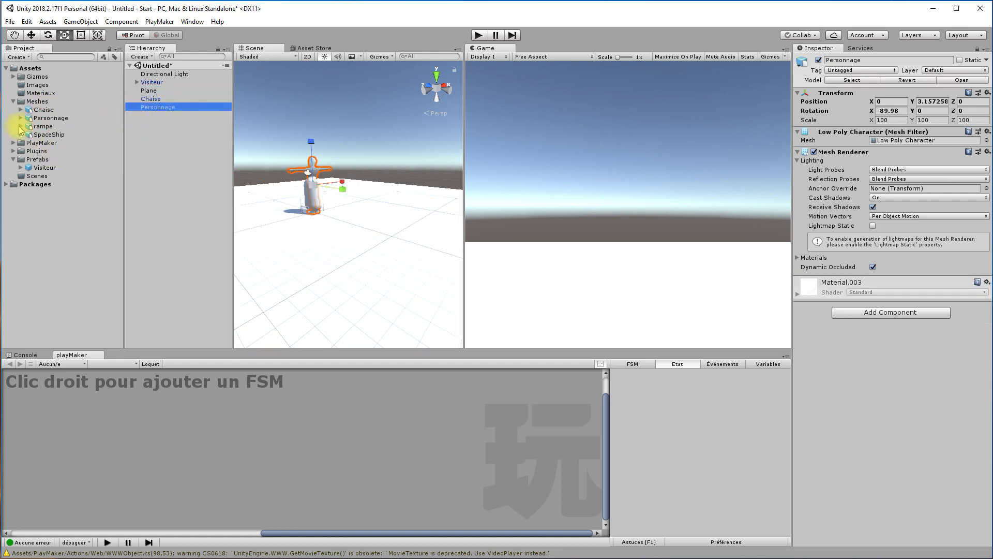
left_click_drag(36, 127, 147, 137)
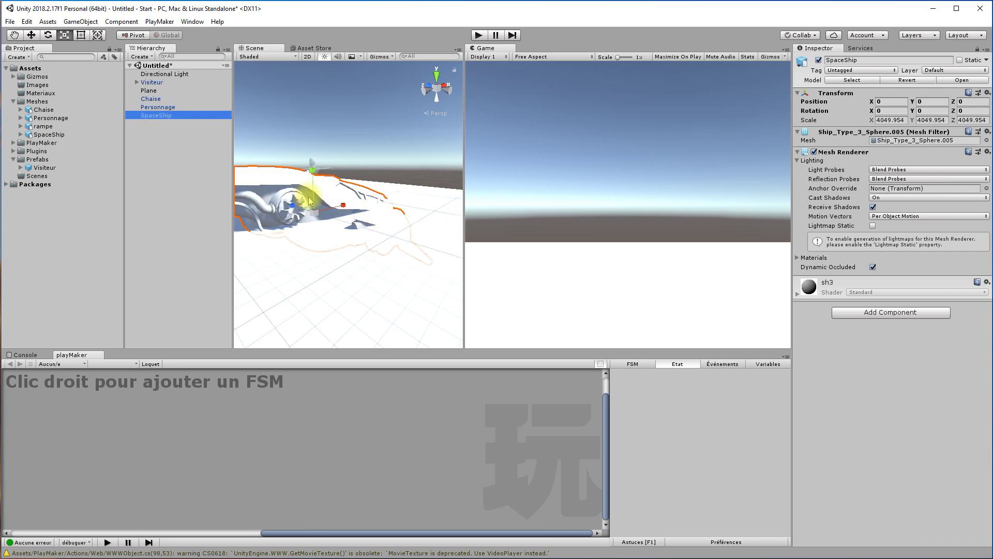
- Move the SpaceShip away from the Visiteur to about X -13.63, Y 4.08, Z -12.8
key("w")
left_click_drag(316, 187, 302, 223)
scroll(303, 210, "down", 5)
middle_click_drag(336, 209, 316, 218)
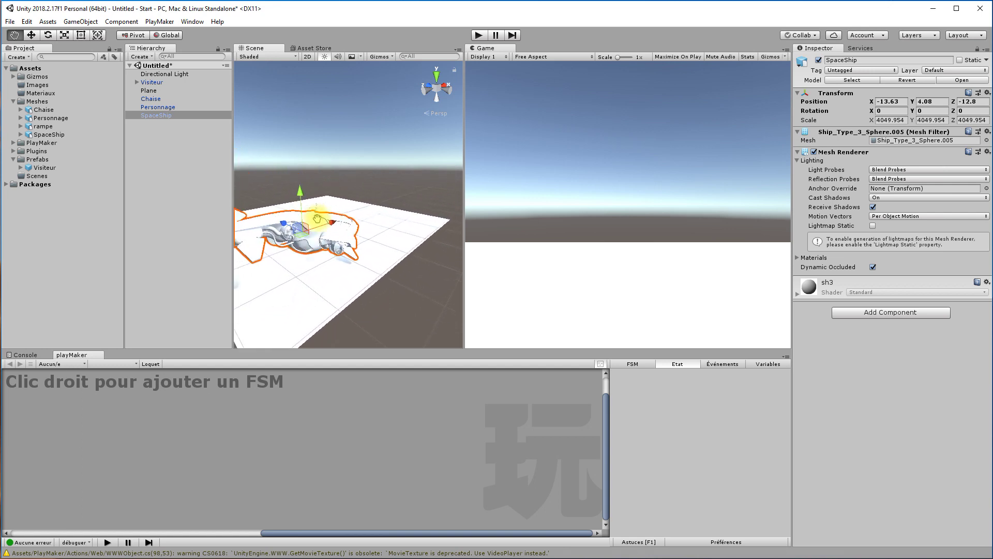
- Move the Chaise out from under the Visiteur to about X 5.7, Y 1.23, Z 0
left_click_drag(411, 223, 250, 192, "alt")
scroll(377, 207, "up", 15, "alt")
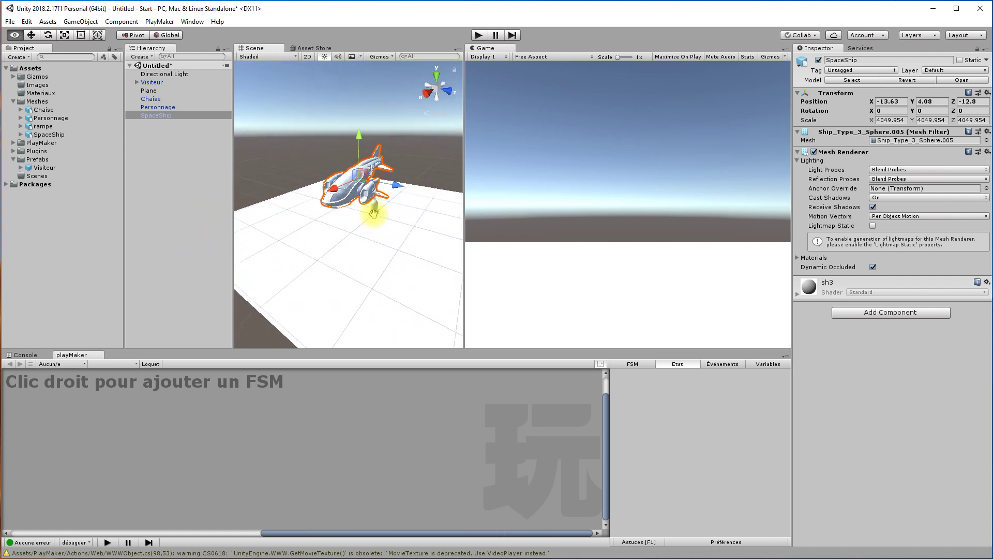
scroll(377, 205, "up", 8, "alt")
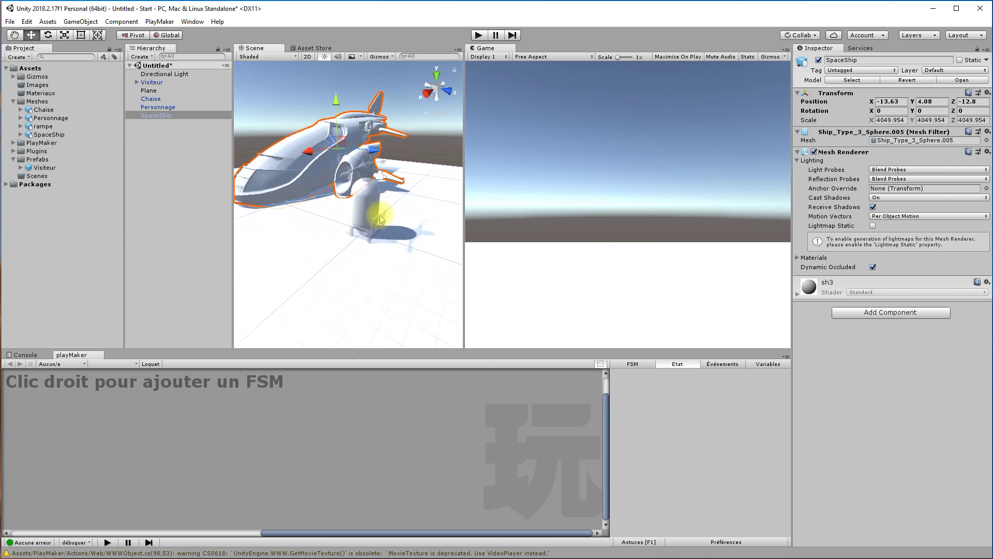
left_click(381, 222)
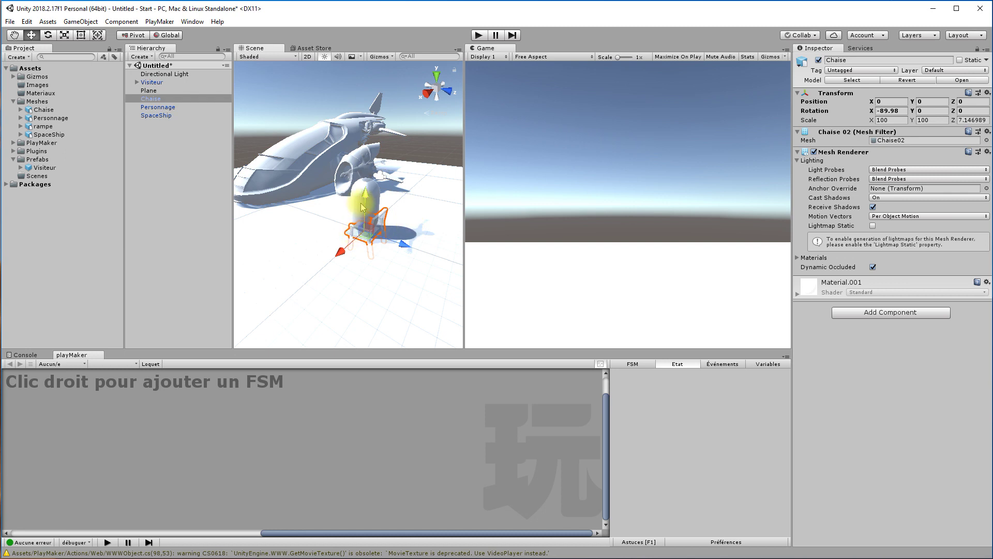
left_click_drag(347, 230, 274, 285)
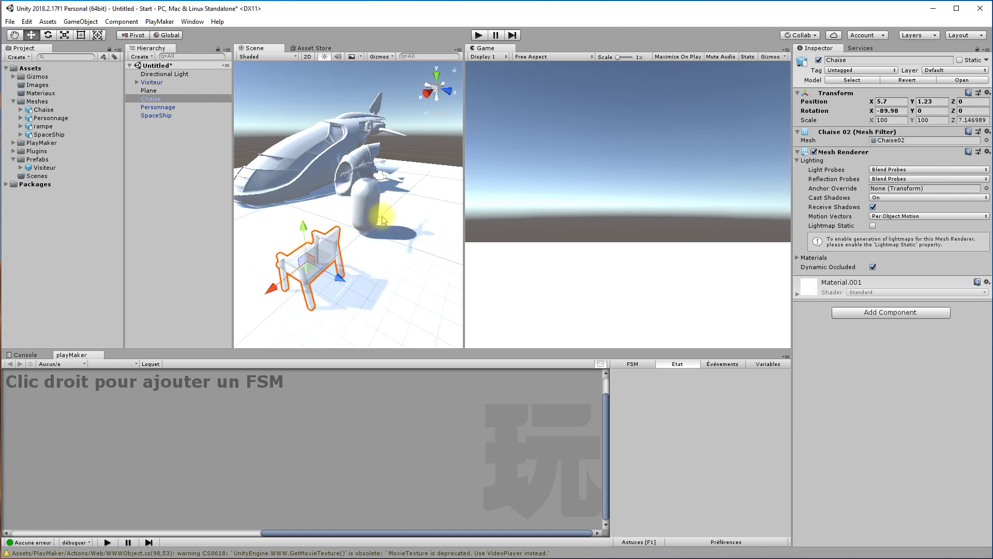
- Select the Personnage and compare its height and placement with the Visiteur capsule
left_click_drag(388, 213, 404, 194, "alt")
left_click(361, 165)
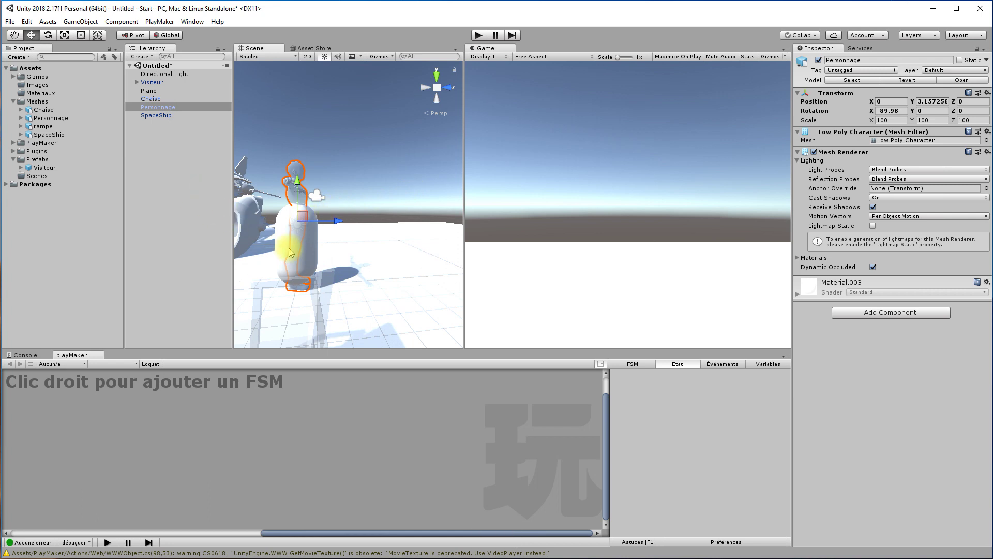
scroll(289, 205, "down", 4)
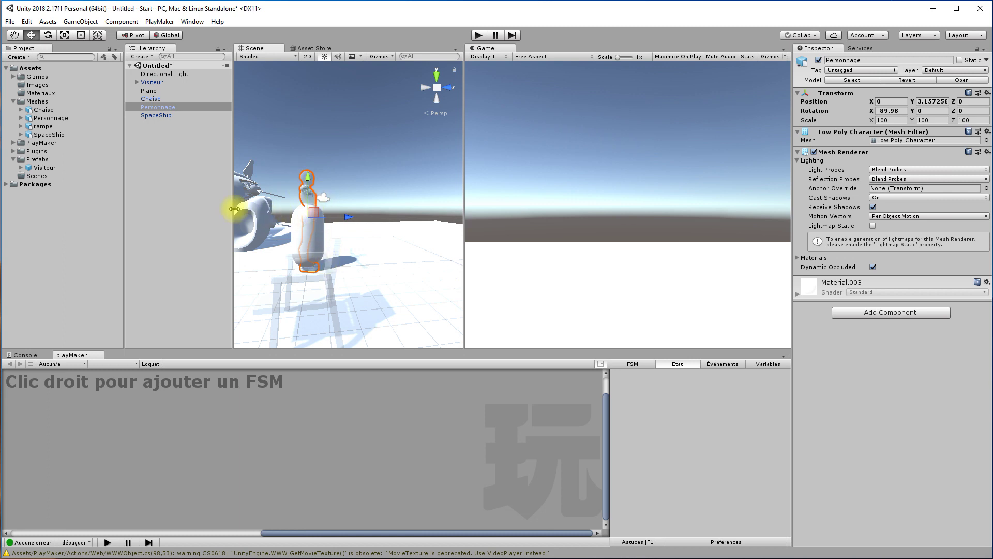
- Create a new material named MatBase in the Materiaux folder
left_click(39, 94)
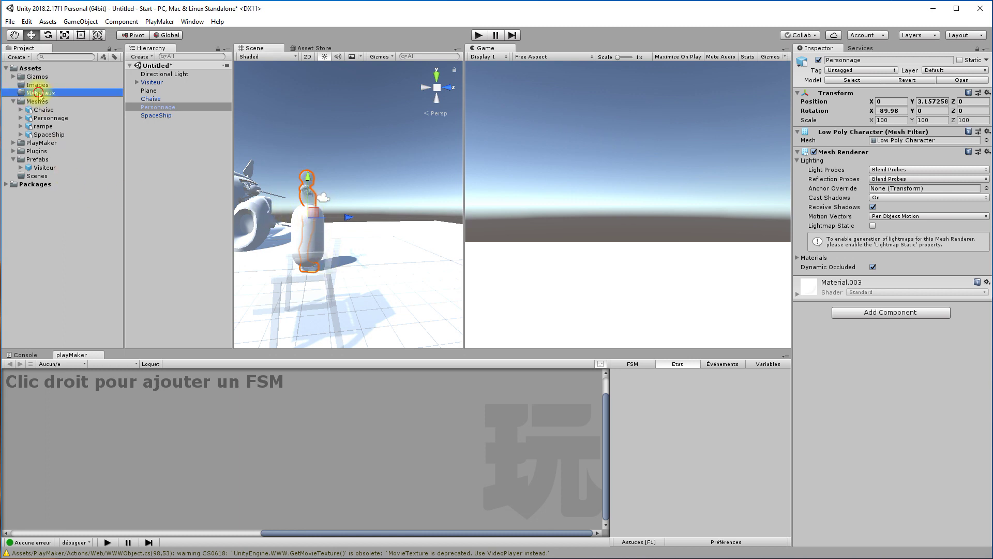
right_click(39, 94)
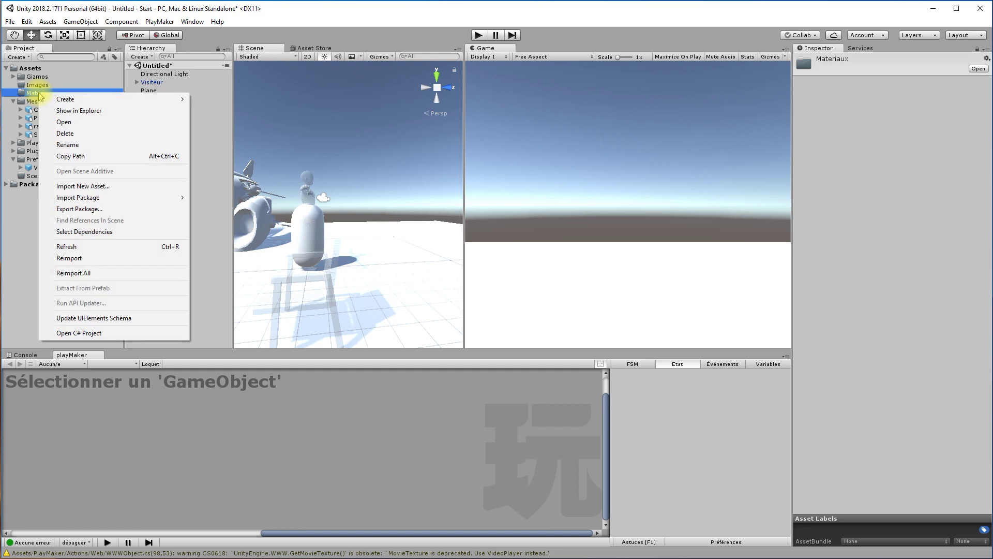
mouse_move(184, 105)
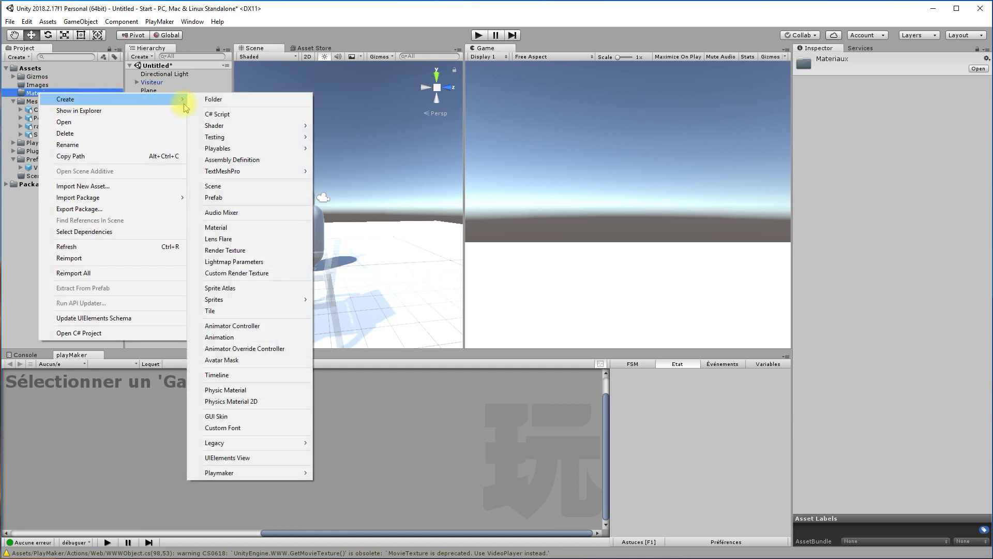
left_click(219, 227)
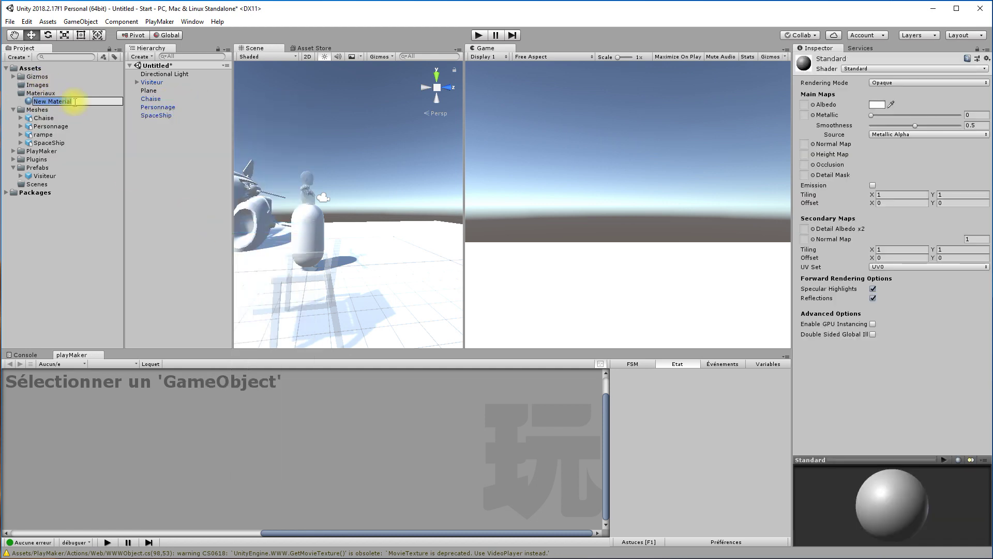
type("Ma")
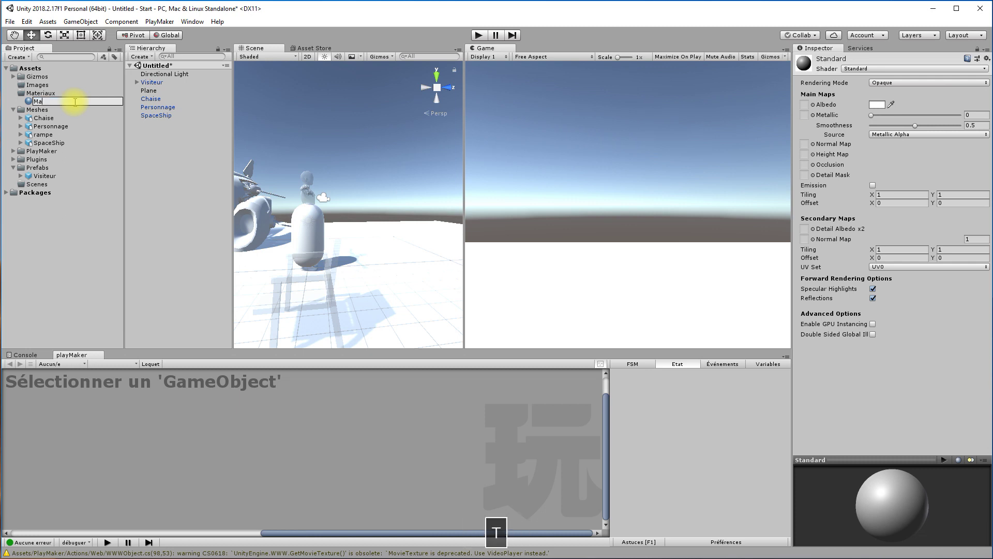
type("tBase")
key("Return")
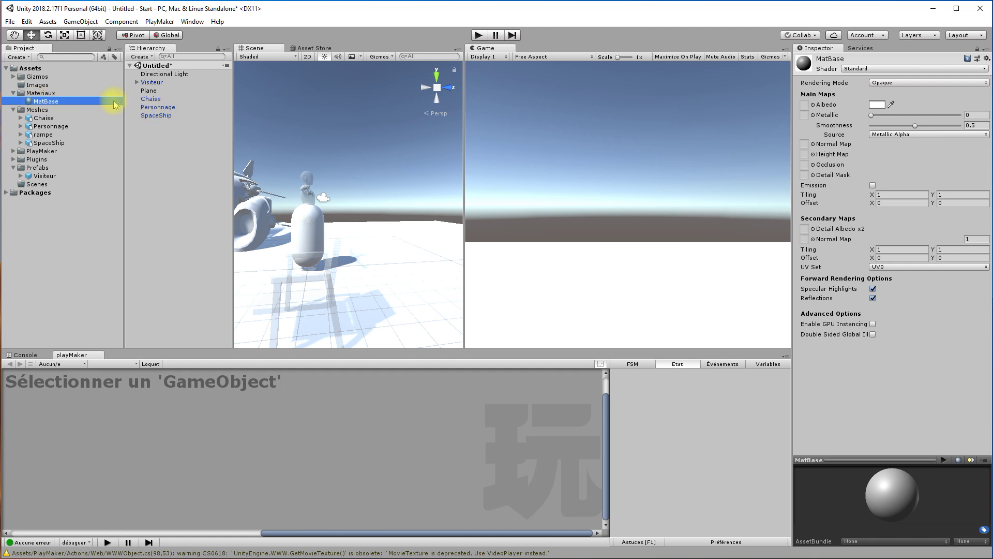
- Apply the MatBase material to the Personnage and Chaise models in the scene
mouse_move(36, 104)
left_mouse_down()
mouse_move(158, 110)
mouse_move(52, 100)
left_mouse_up()
left_click_drag(124, 96, 313, 250)
middle_click_drag(325, 232, 383, 241)
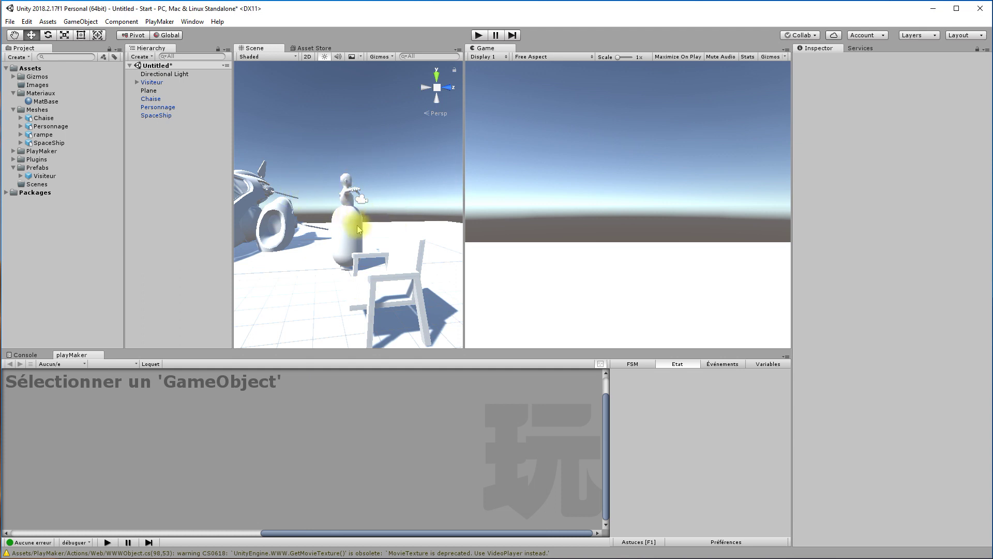
- Scale the Personnage down uniformly to about 77.69 on all axes
left_click(158, 107)
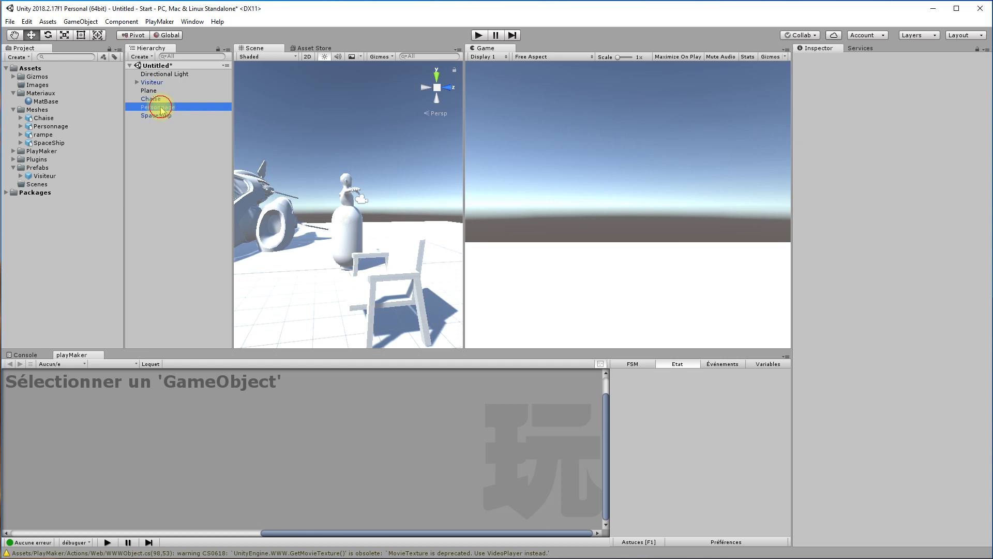
scroll(382, 216, "up", 1)
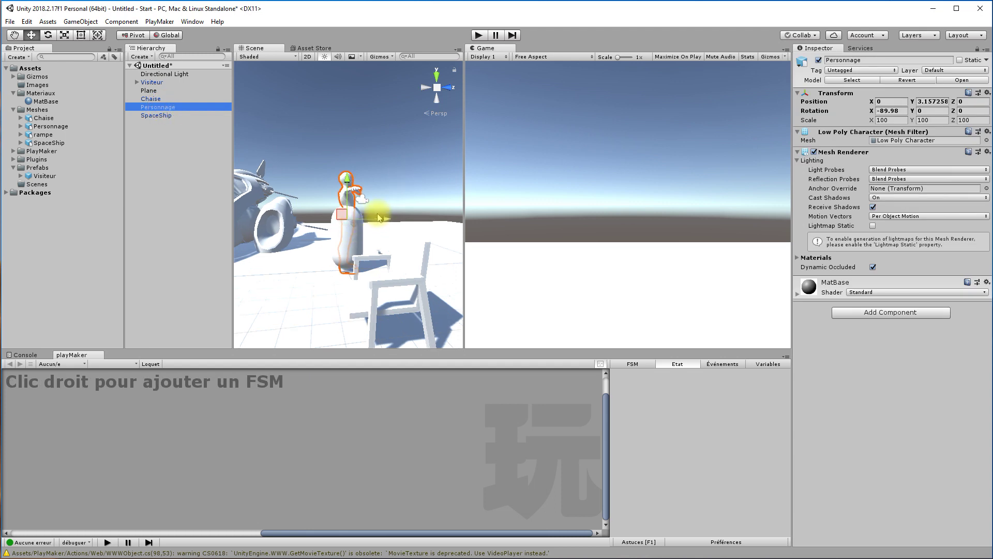
key("r")
left_click_drag(348, 219, 338, 225)
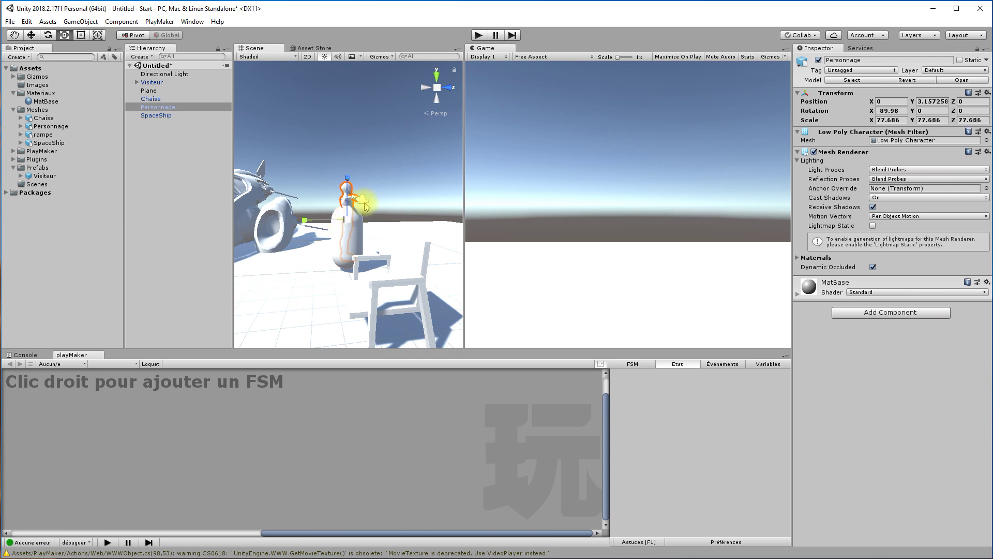
- Move the Personnage down to ground level and away from the Visiteur, to about Y 2.54, Z 9.27
key("w")
left_click_drag(347, 185, 348, 187)
middle_click_drag(386, 207, 358, 189)
left_click_drag(371, 200, 518, 211, "alt")
scroll(373, 240, "down", 4)
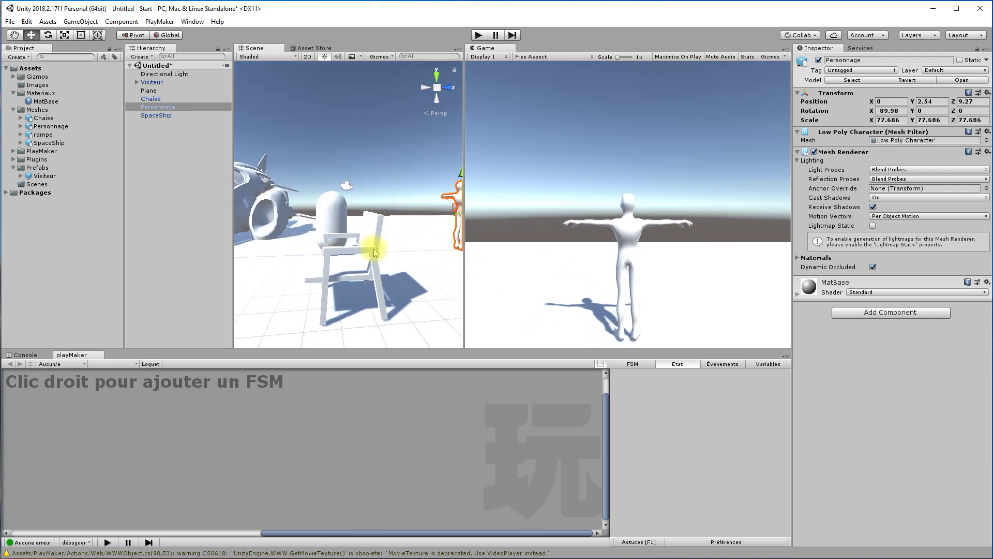
- Move the Chaise behind the Personnage to about X 0.34, Y 1.37, Z 10.17
left_click(369, 240)
middle_click_drag(386, 237, 340, 219)
left_click_drag(328, 232, 430, 228)
left_click_drag(369, 218, 288, 200, "alt")
scroll(378, 209, "down", 2)
left_click_drag(388, 204, 435, 206)
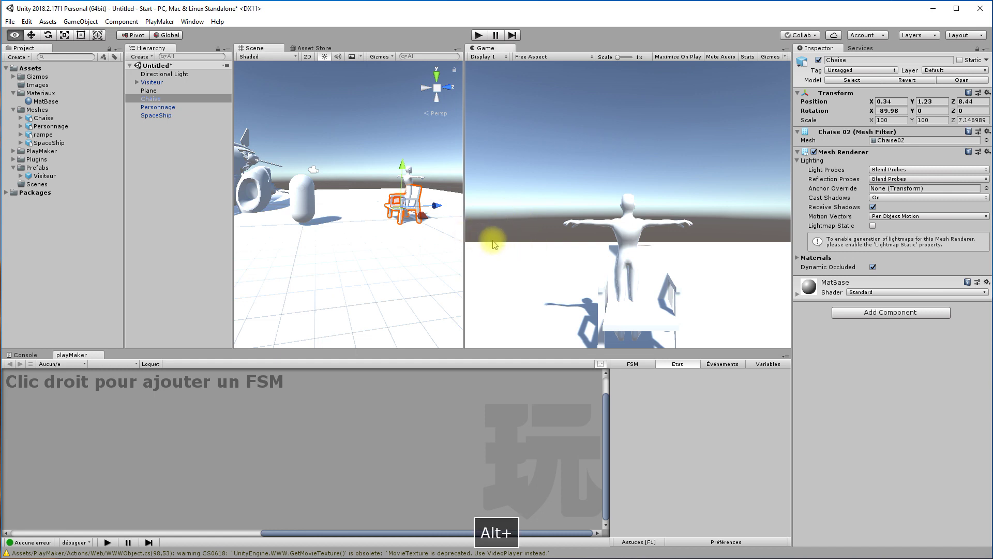
left_click_drag(406, 171, 405, 173)
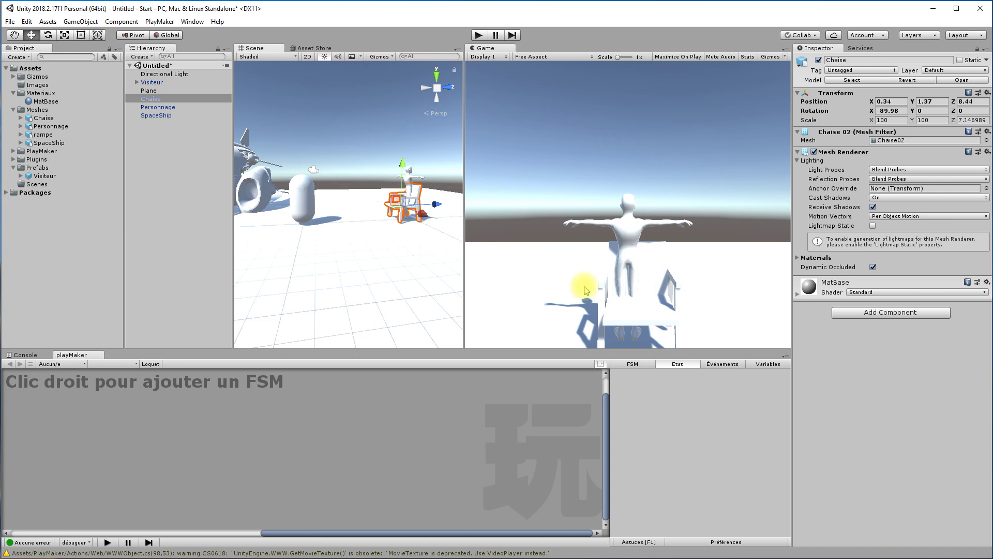
left_click_drag(427, 207, 448, 209)
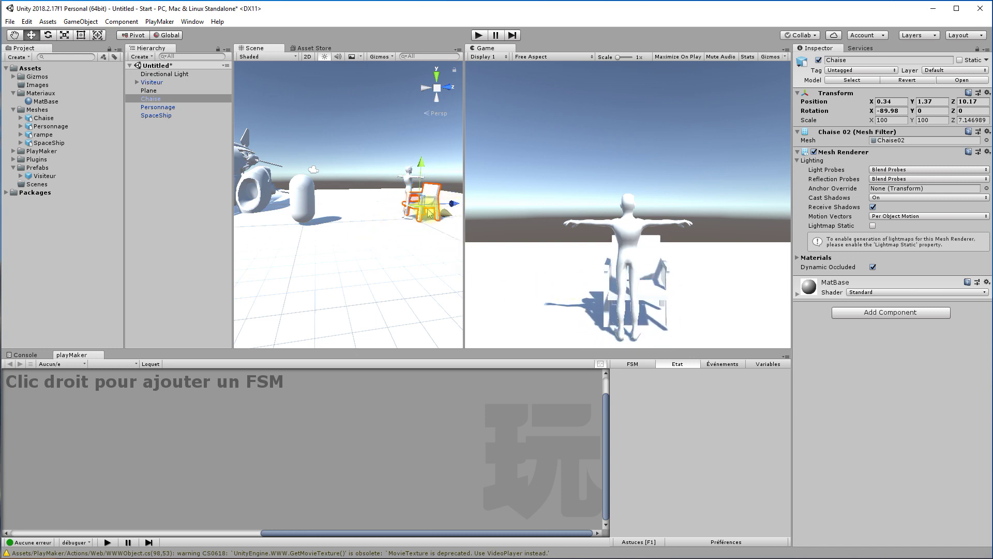
- Scale the Chaise down to about X 78.65, Y 78.65, Z 6.56 to suit the Personnage
key("r")
left_click_drag(419, 205, 425, 205)
scroll(458, 219, "down", 1)
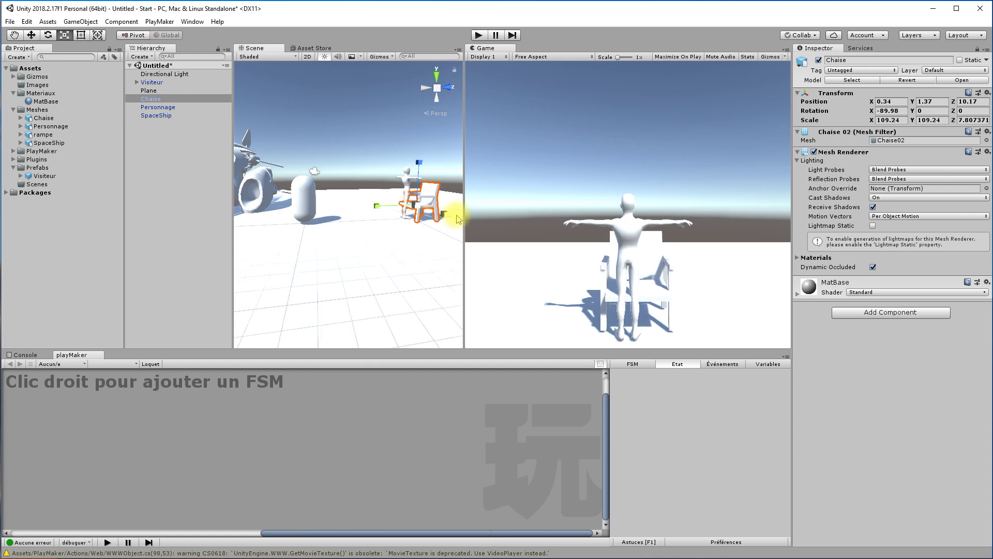
key("alt")
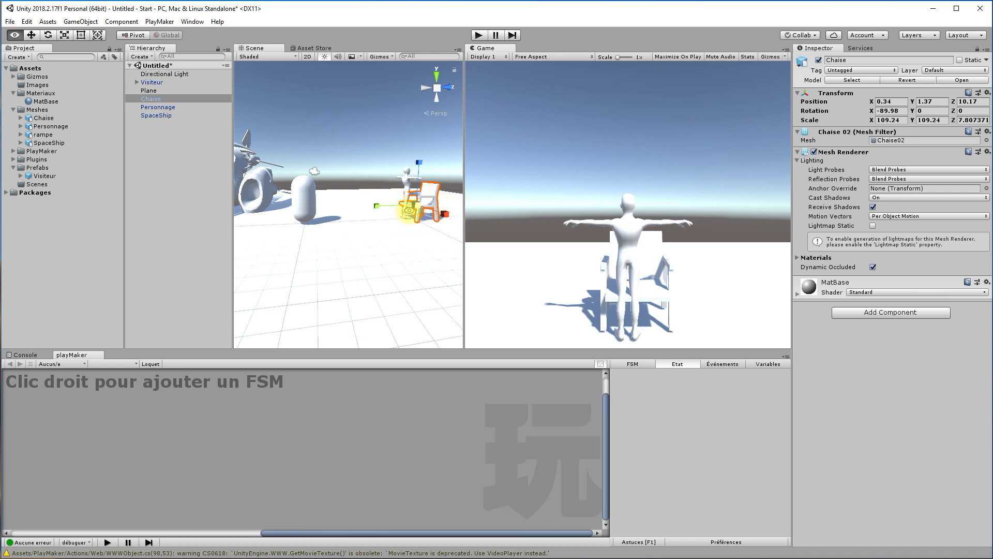
left_click_drag(417, 207, 405, 209)
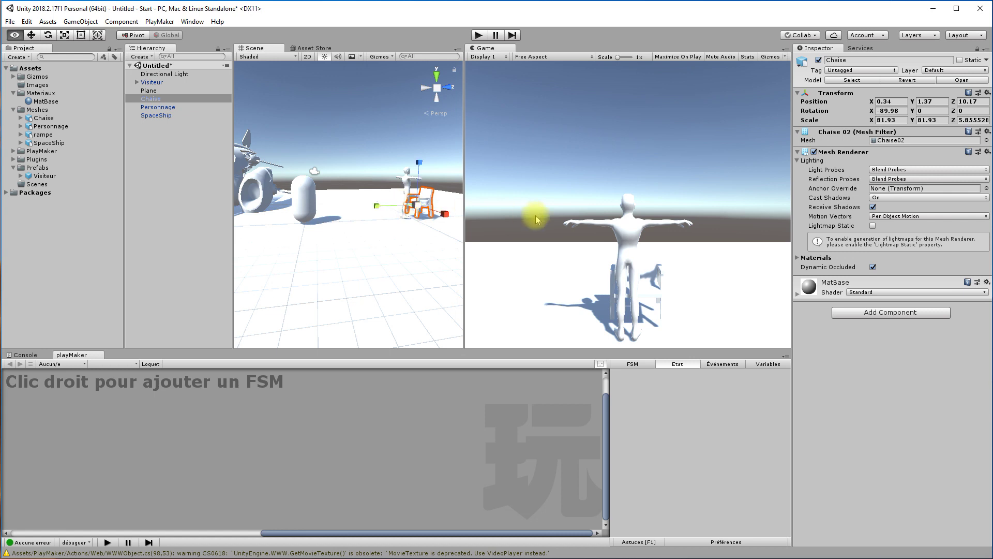
left_click_drag(416, 207, 415, 209)
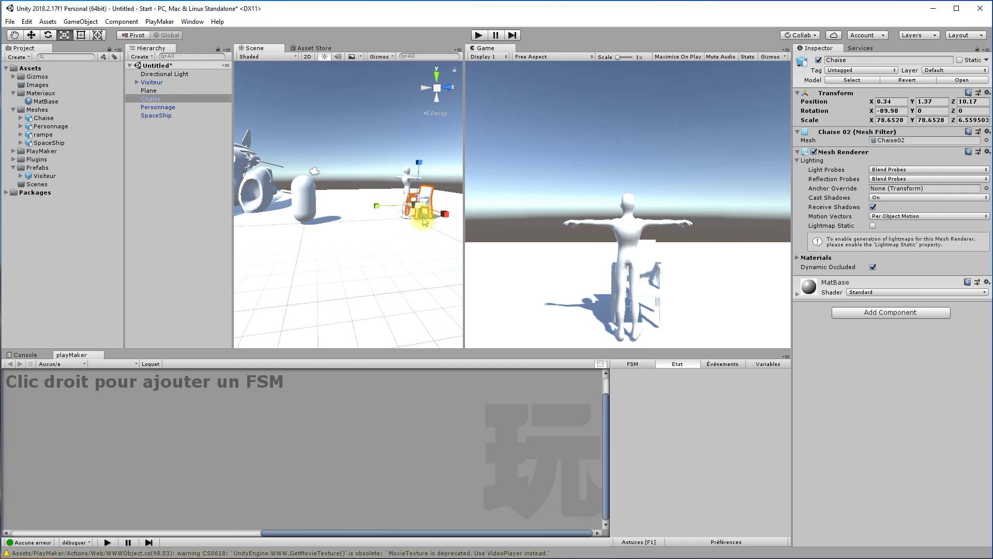
- Lower the Chaise onto the ground plane, to about Y 1.07
key("w")
left_click_drag(419, 162, 421, 167)
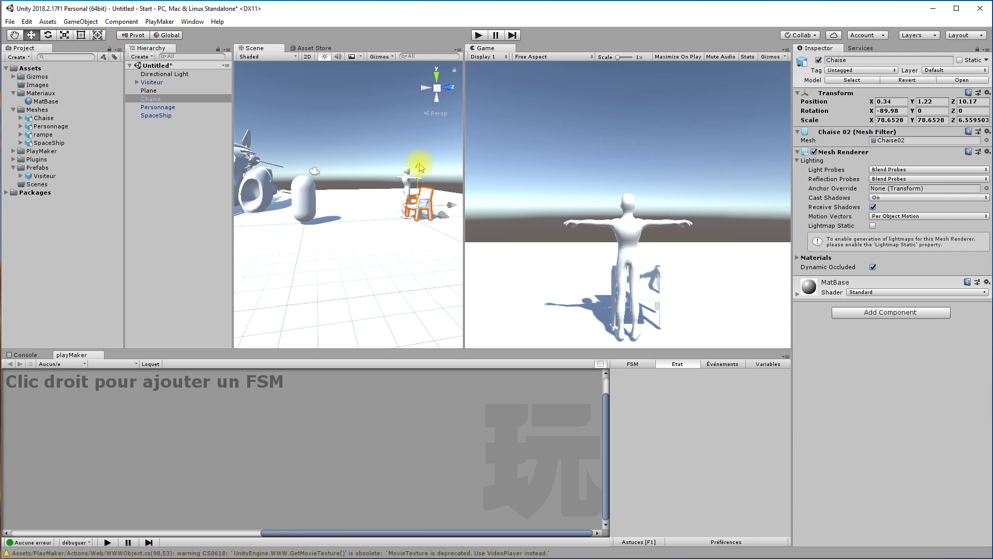
left_click_drag(419, 165, 414, 173)
key("alt")
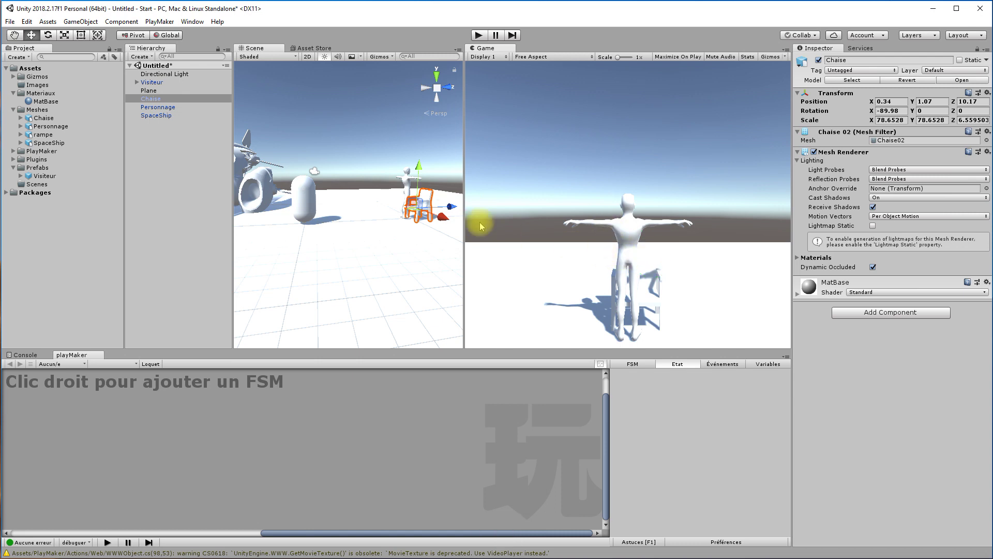
left_click_drag(418, 204, 461, 215, "alt")
middle_click_drag(461, 215, 428, 214)
left_click_drag(422, 220, 376, 235, "alt")
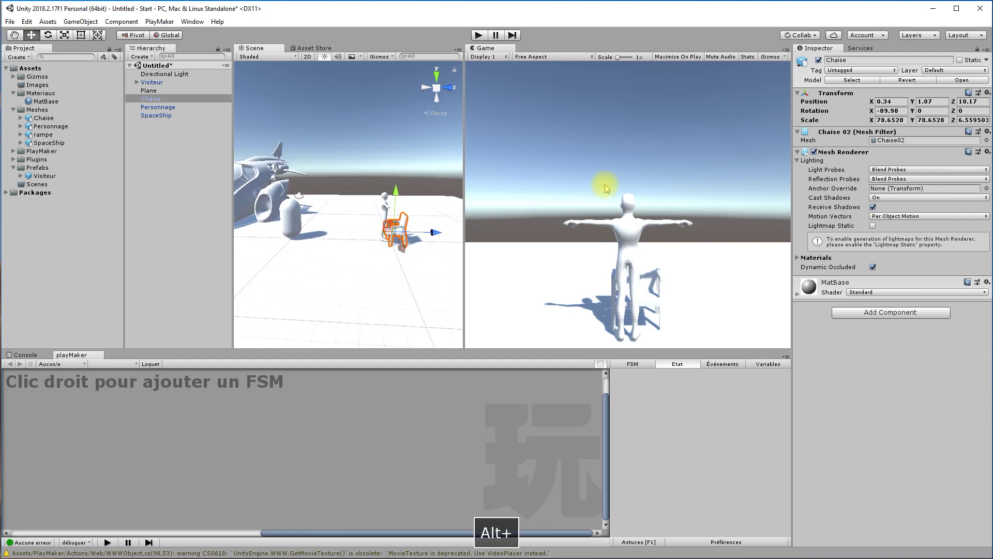
- Run the scene in play mode, walk the Visiteur around the models to check their scale, and stop playback
left_click(478, 35)
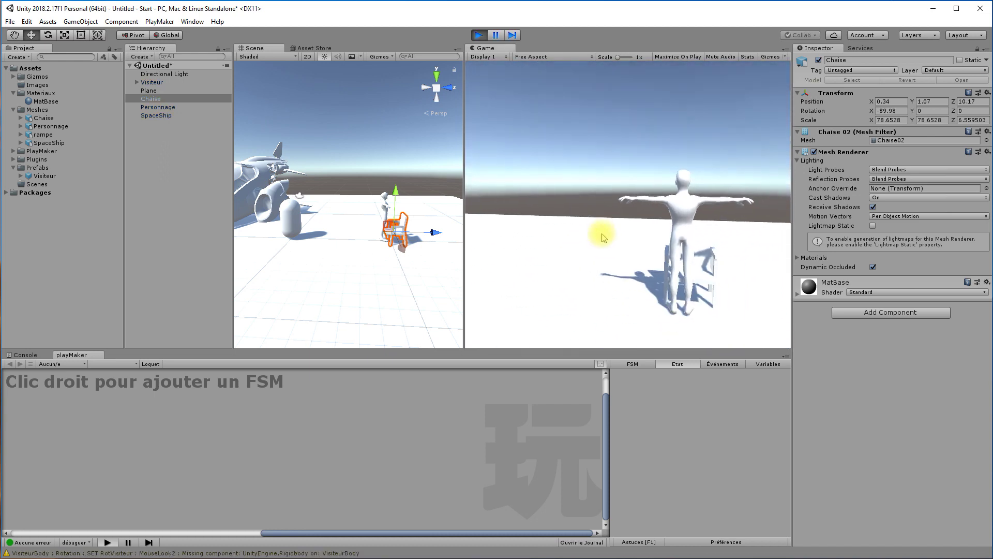
key("Up")
key("Up")
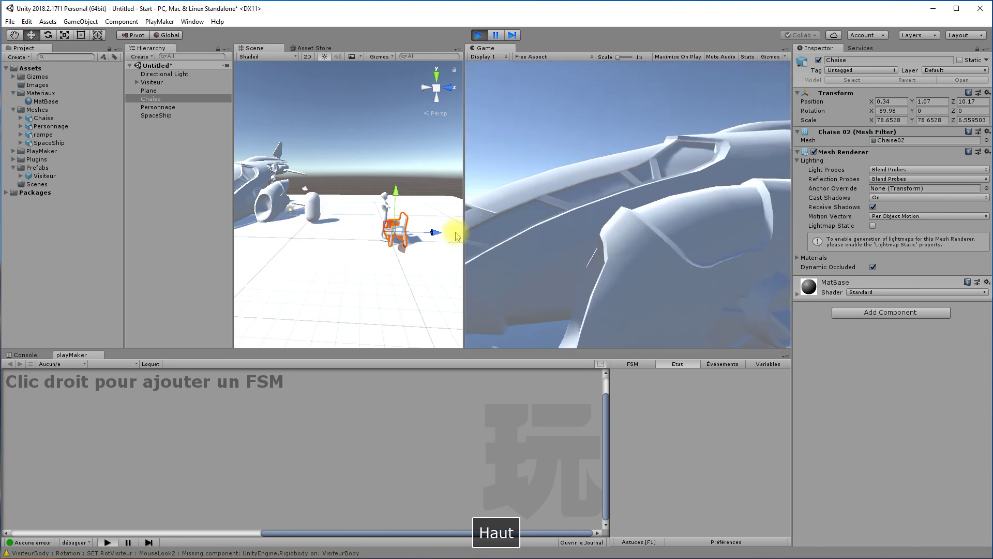
key("Up")
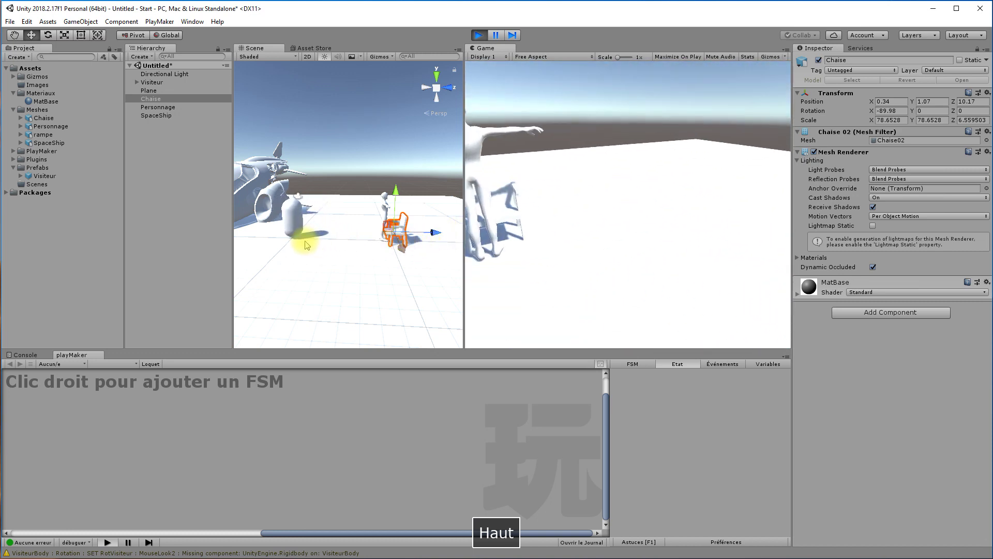
key("Up")
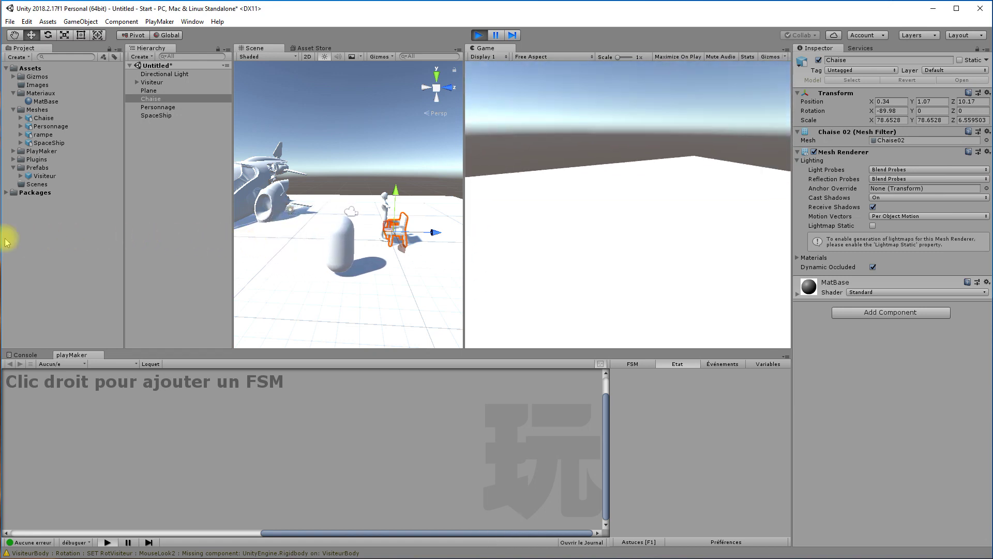
key("Up")
key("Up")
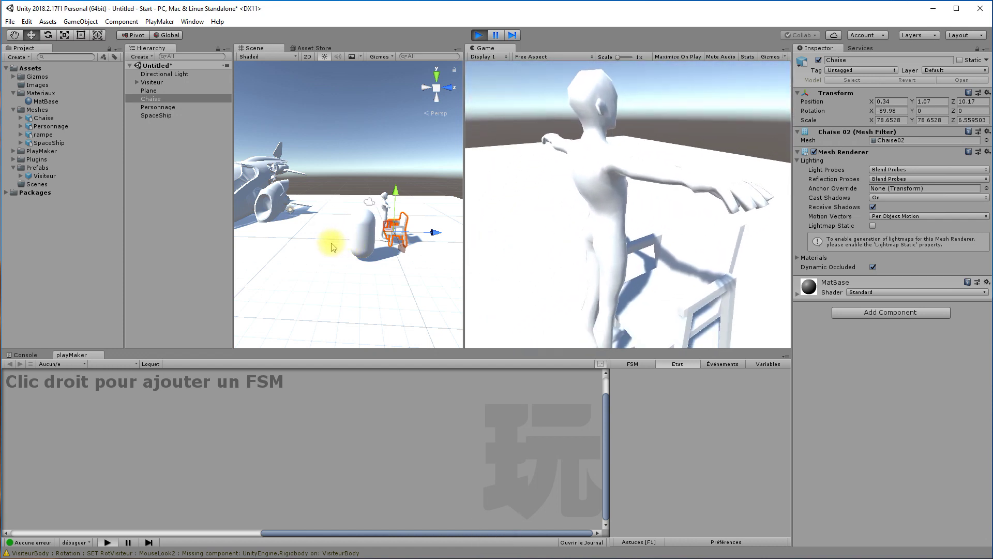
key("Up")
key("Up")
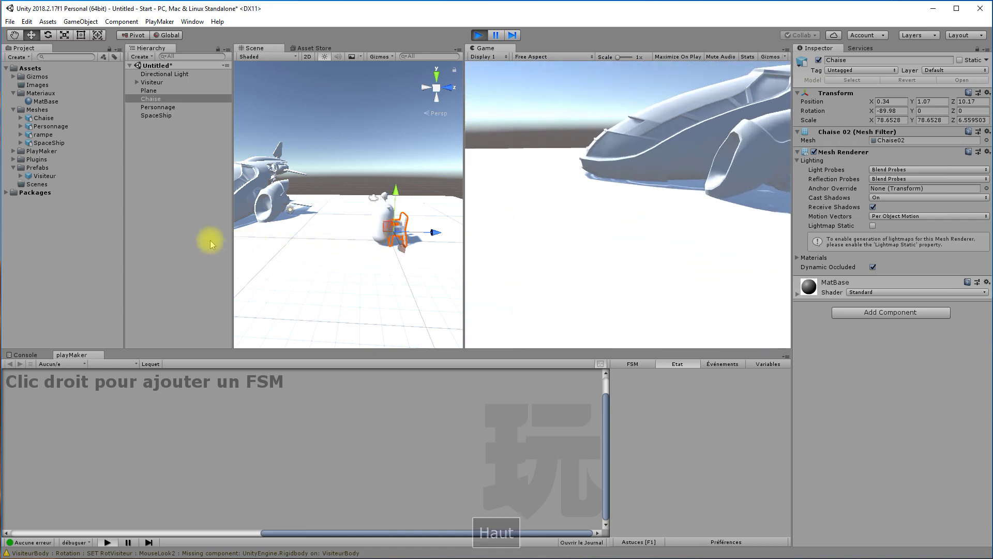
key("Up")
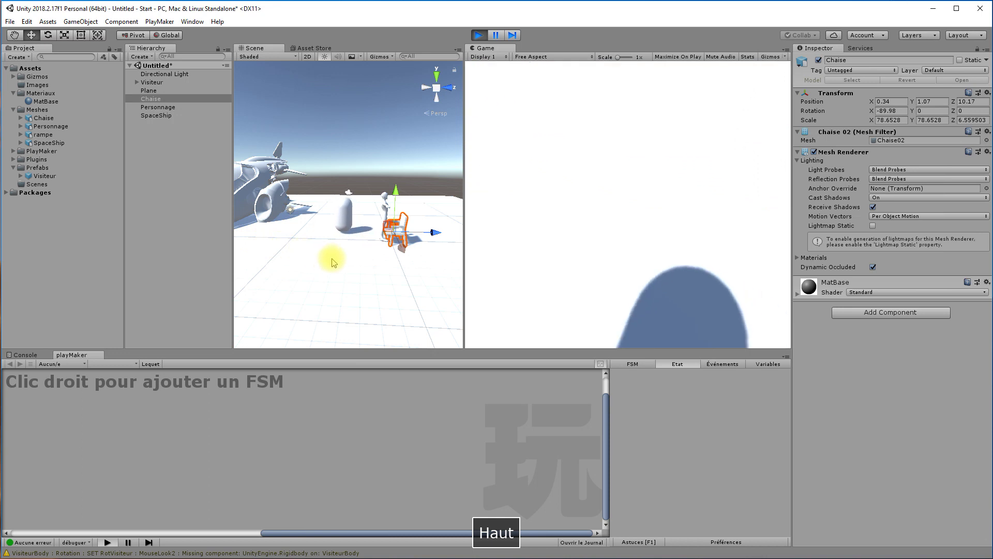
left_click(340, 265)
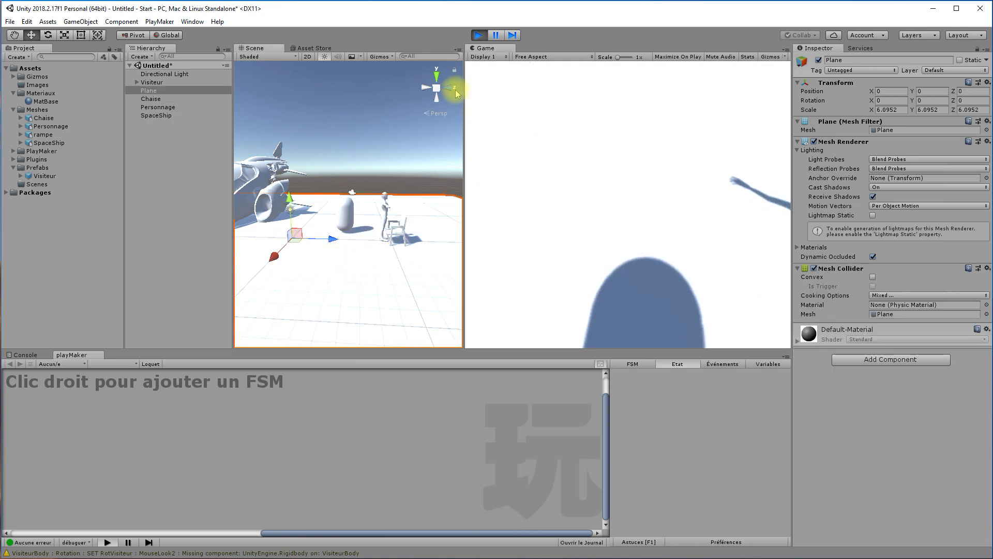
left_click(476, 35)
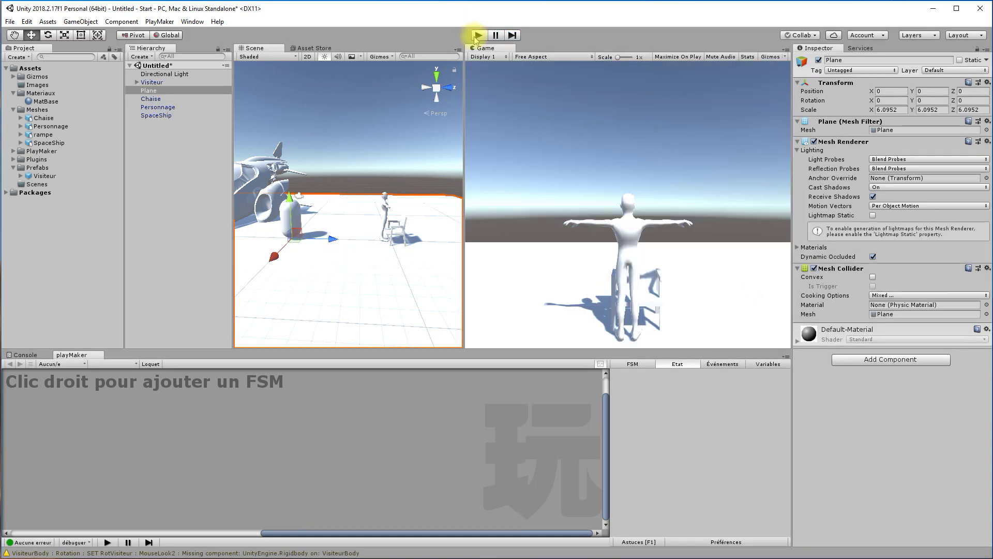
- Enlarge the Personnage uniformly to a scale of about 87.49 and raise it to Y 2.59
left_click(389, 209)
key("r")
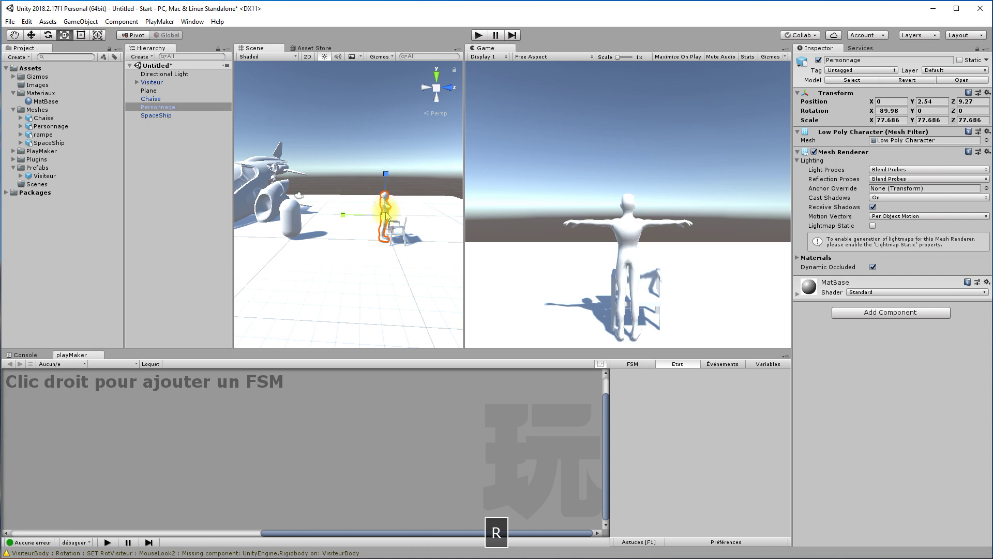
left_click_drag(385, 218, 392, 220)
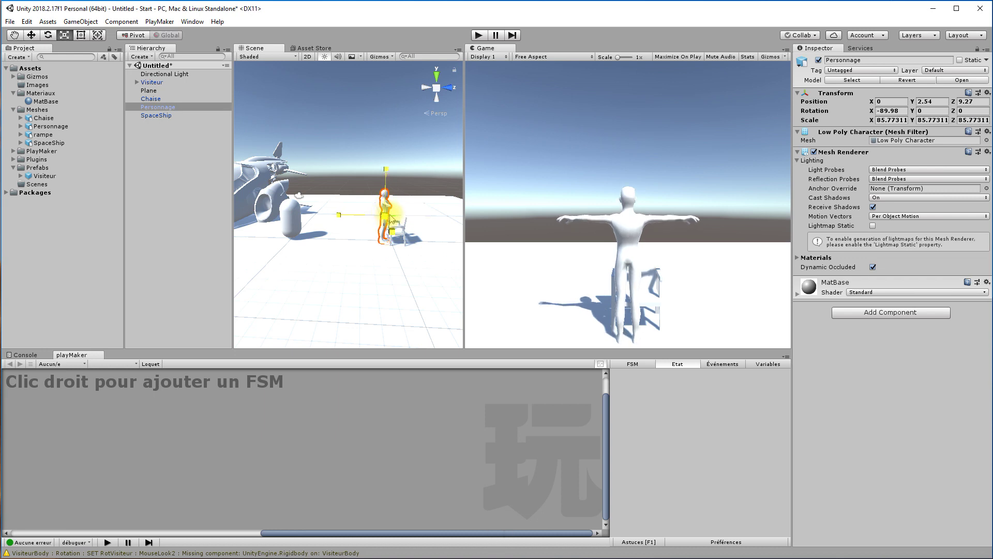
left_click_drag(386, 222, 388, 222)
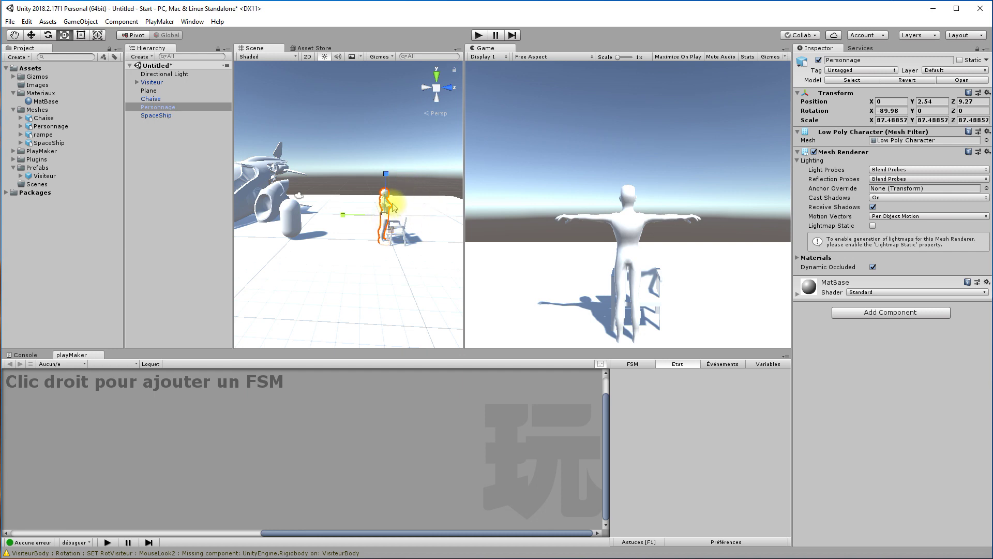
key("w")
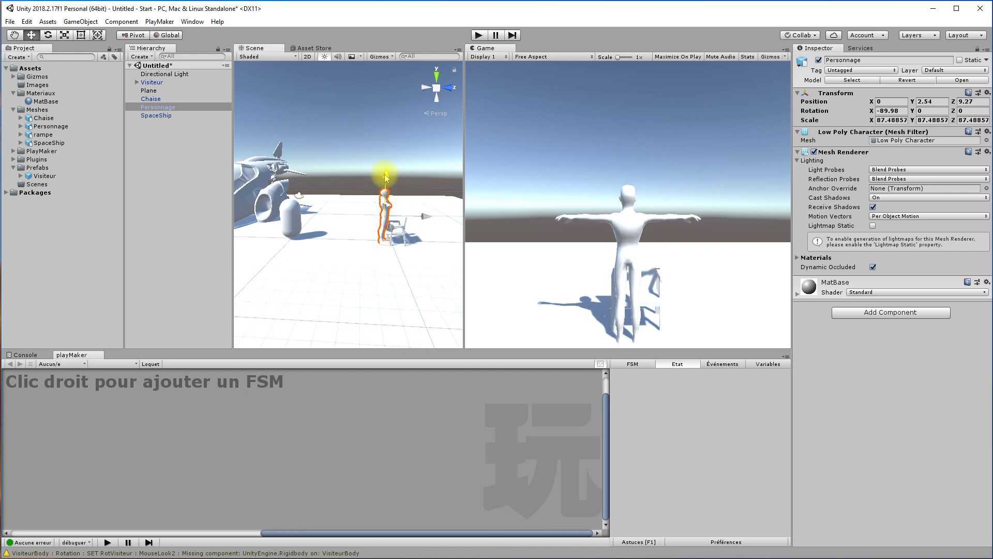
left_click_drag(386, 178, 385, 177)
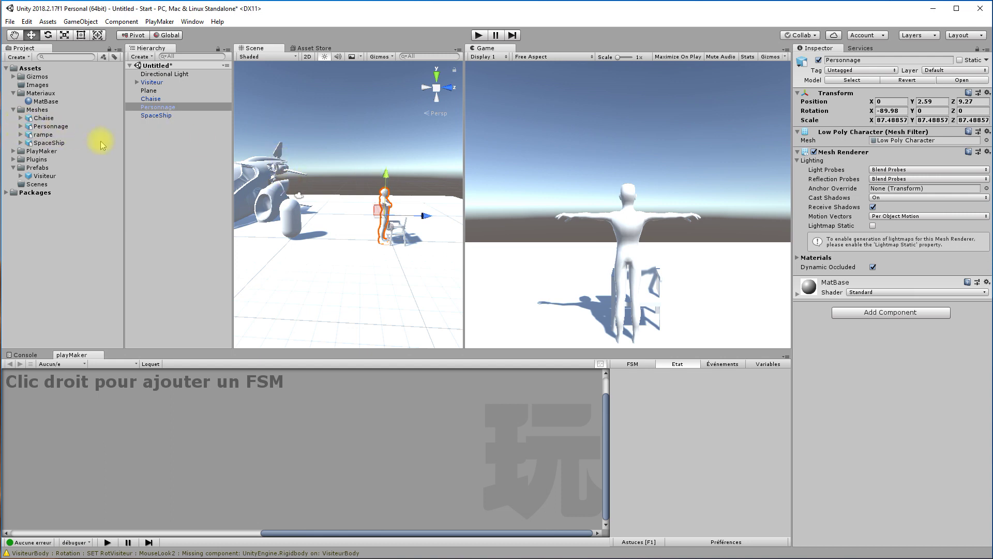
- Open the Asset Store in a widened view and browse its 3D Vegetation category
left_click(308, 49)
left_click_drag(463, 89, 593, 89)
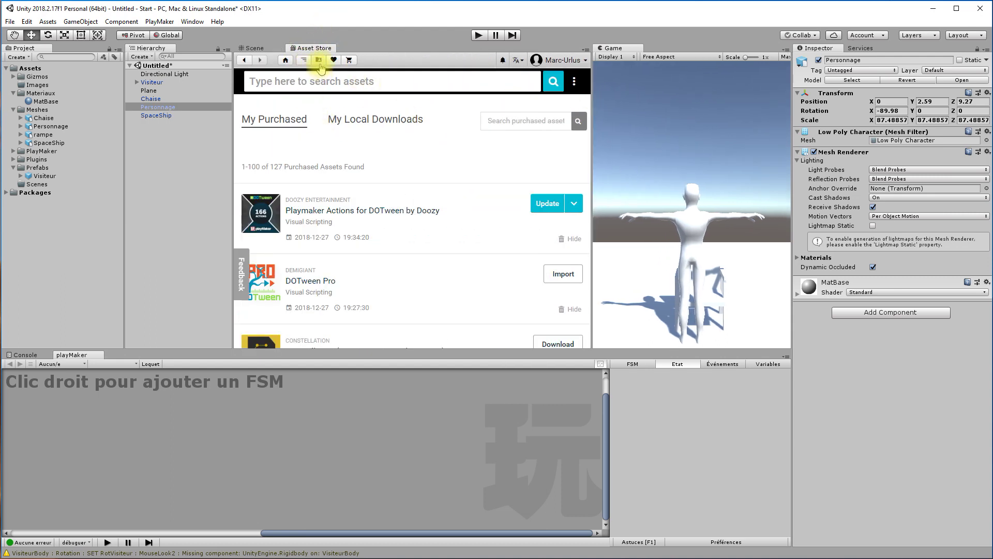
left_click(349, 61)
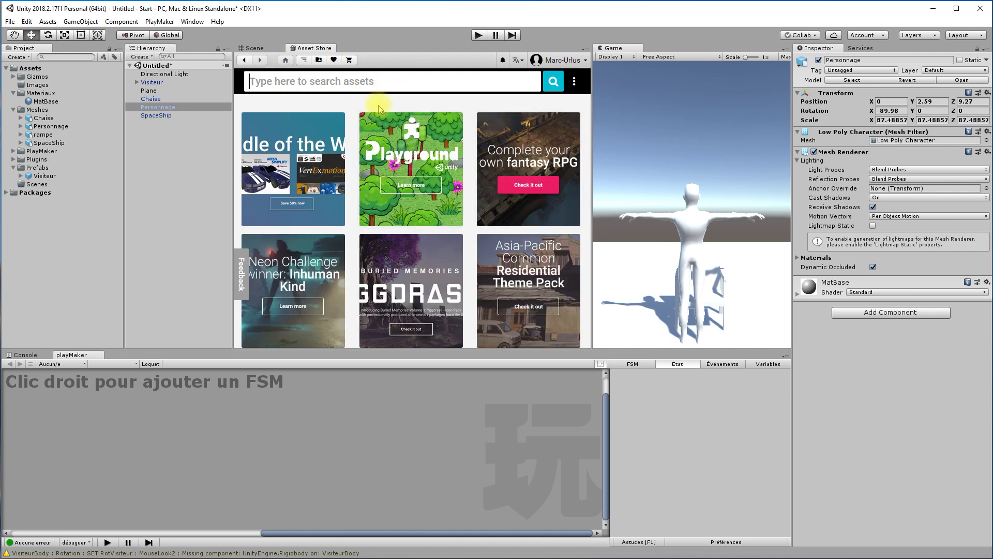
left_click(575, 82)
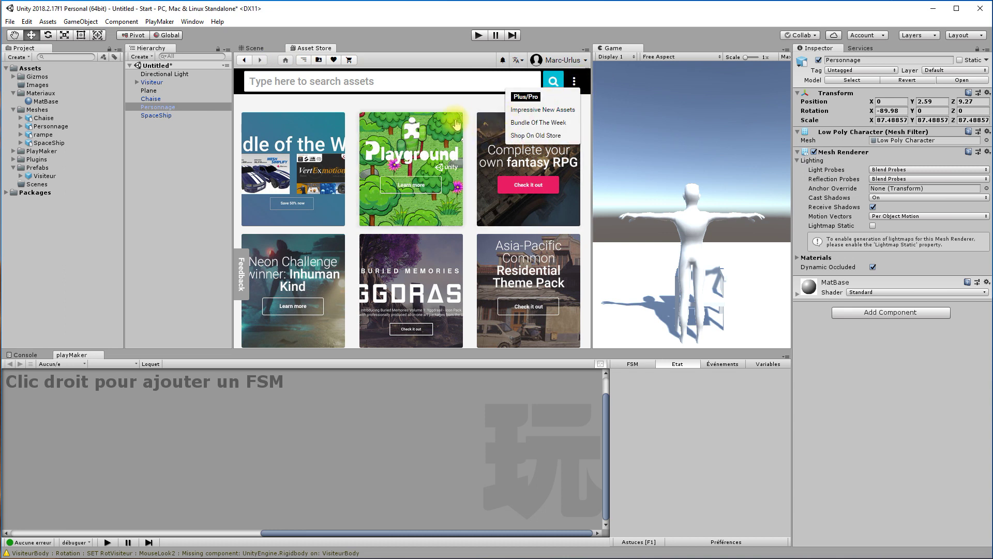
left_click(452, 83)
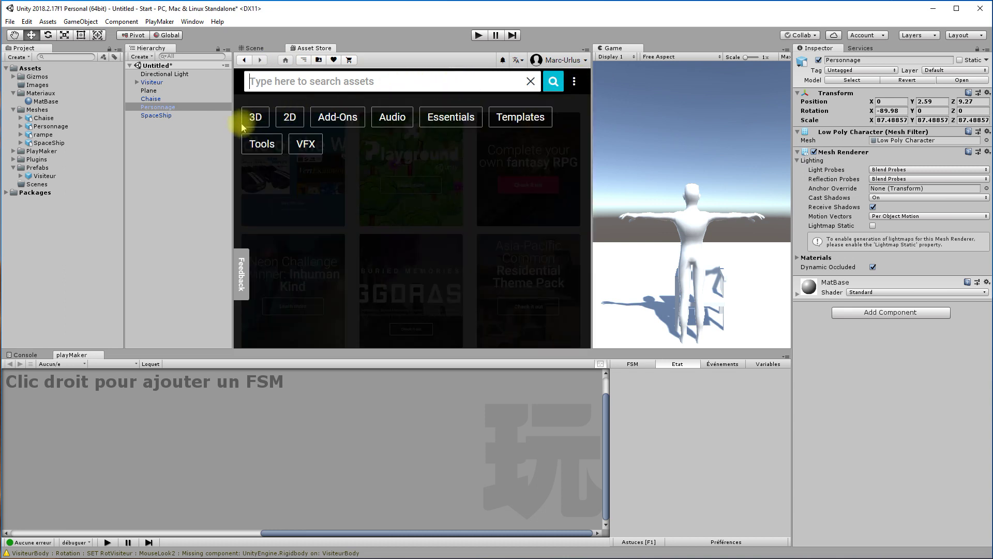
left_click(320, 120)
left_click(264, 118)
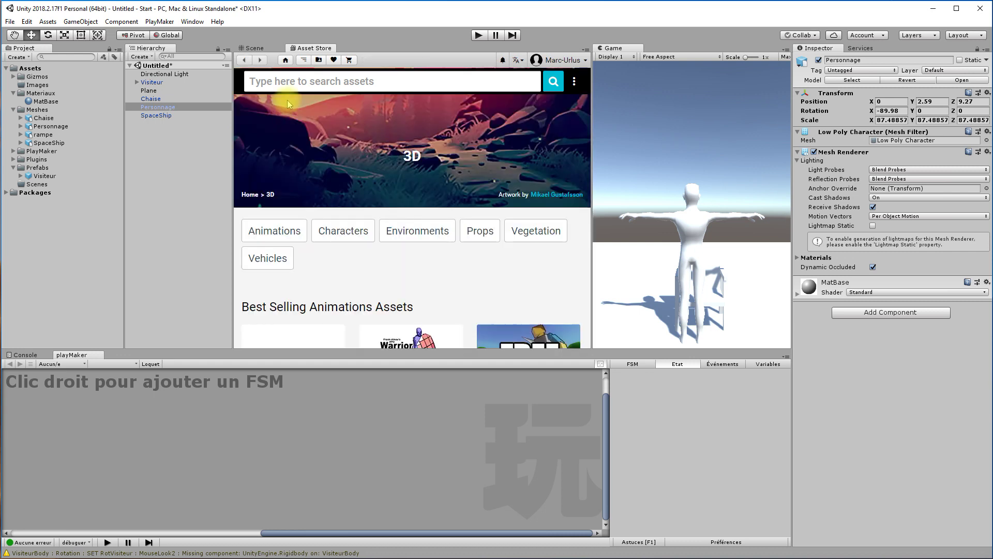
left_click(518, 234)
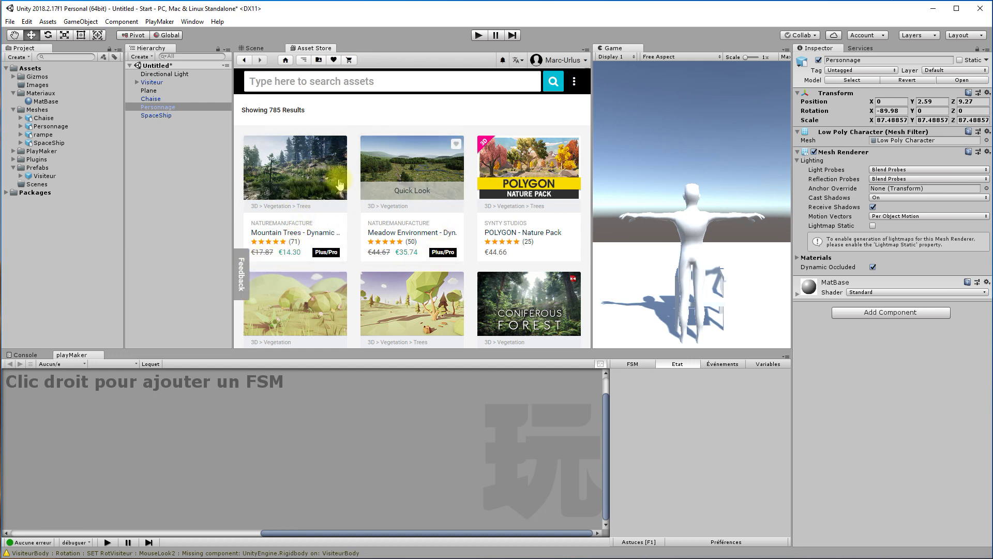
left_click(281, 81)
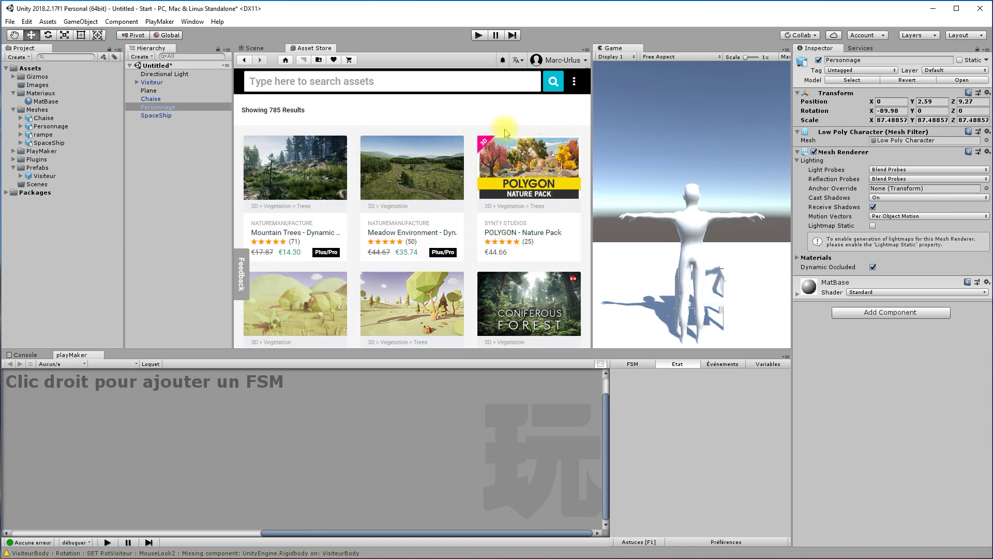
- Switch to the old Asset Store and filter its packages to free only
left_click(575, 83)
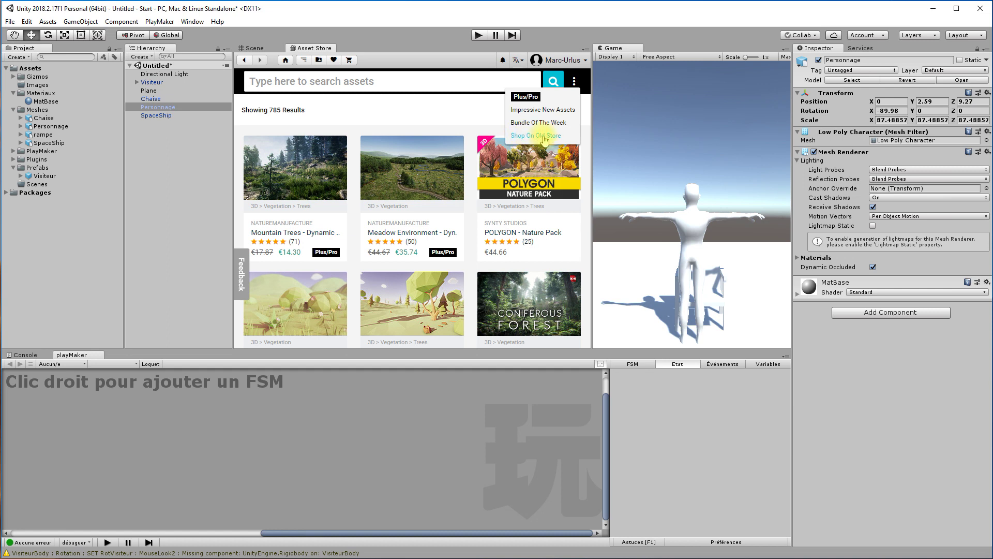
left_click(531, 136)
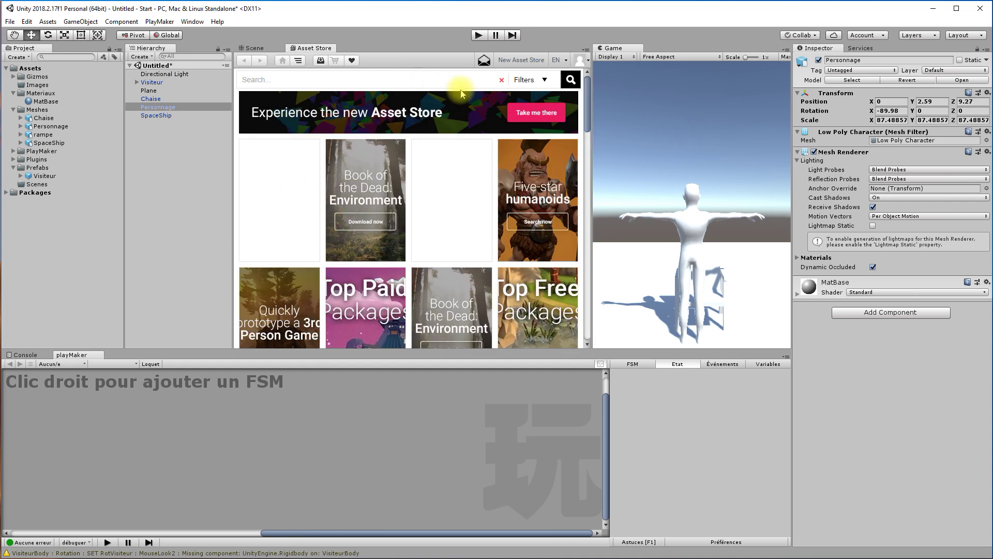
left_click(545, 79)
left_click(262, 133)
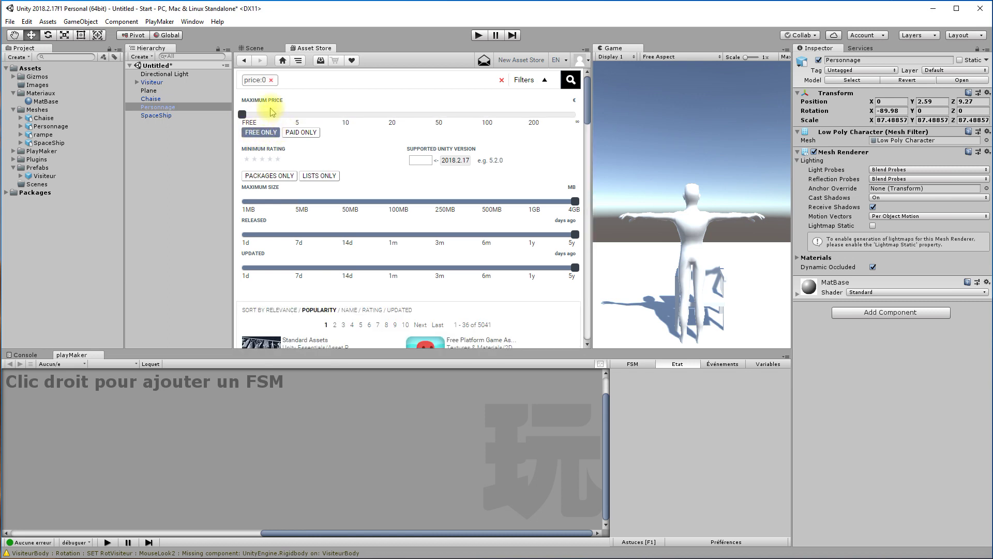
scroll(466, 311, "down", 5)
scroll(397, 252, "up", 3)
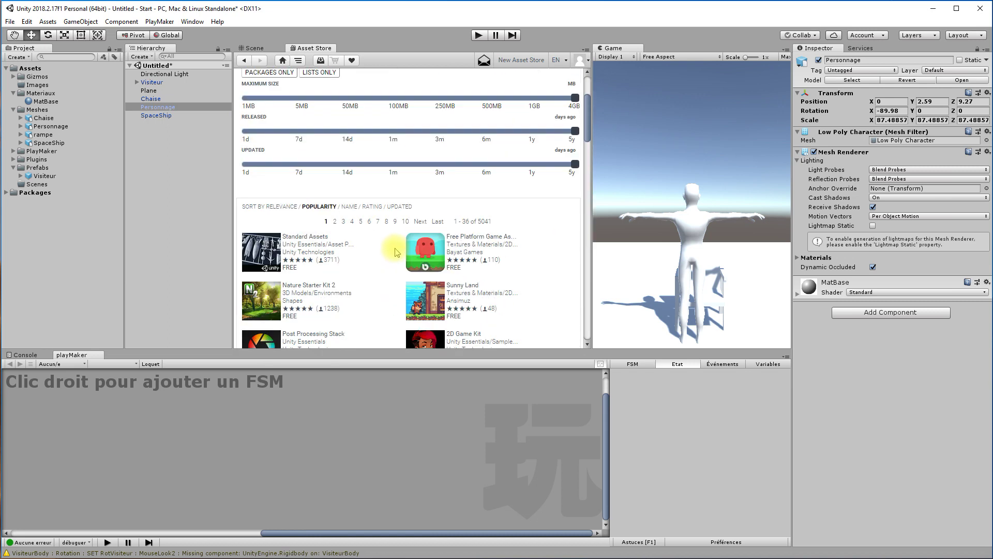
scroll(362, 227, "up", 2)
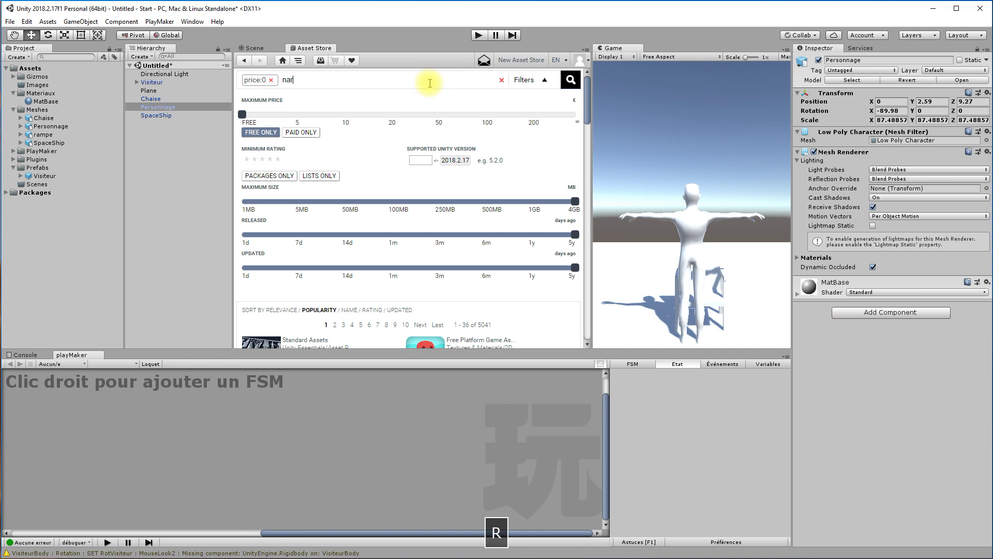
- Search the free packages for nature and look through the results
key("BackSpace")
type("tu")
key("Return")
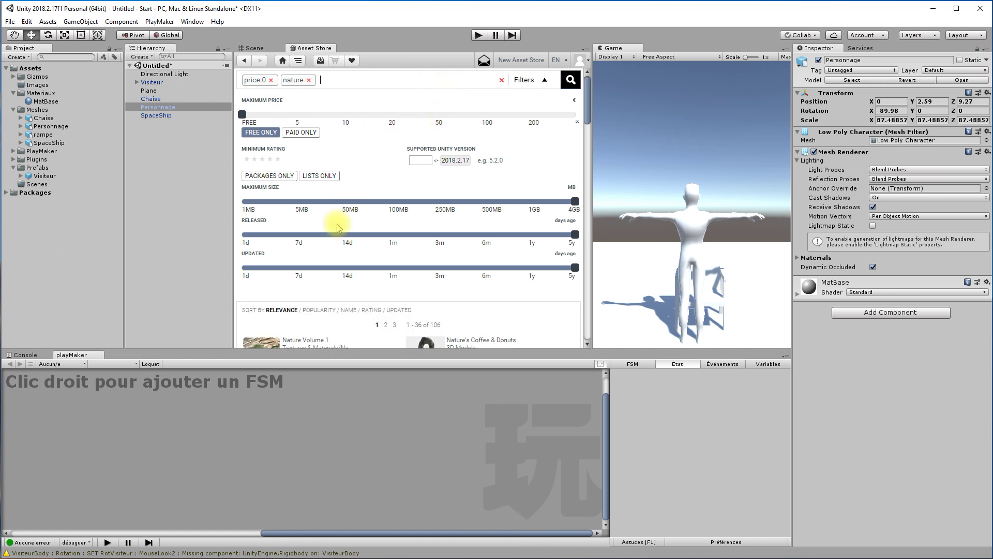
scroll(373, 181, "down", 4)
scroll(355, 162, "down", 1)
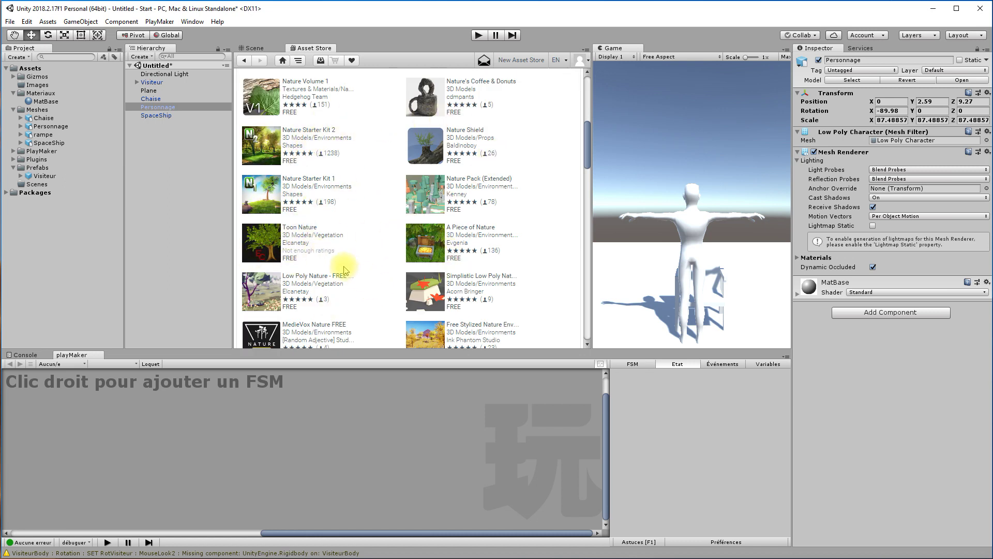
scroll(343, 264, "down", 3)
scroll(343, 267, "up", 8)
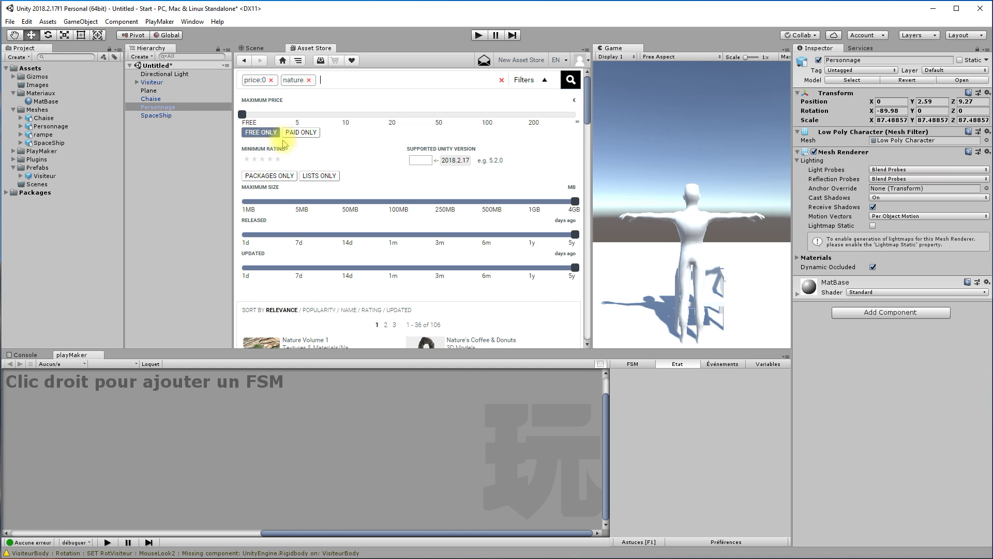
- Open the store's Downloads list and look through the account's packages
left_click(320, 61)
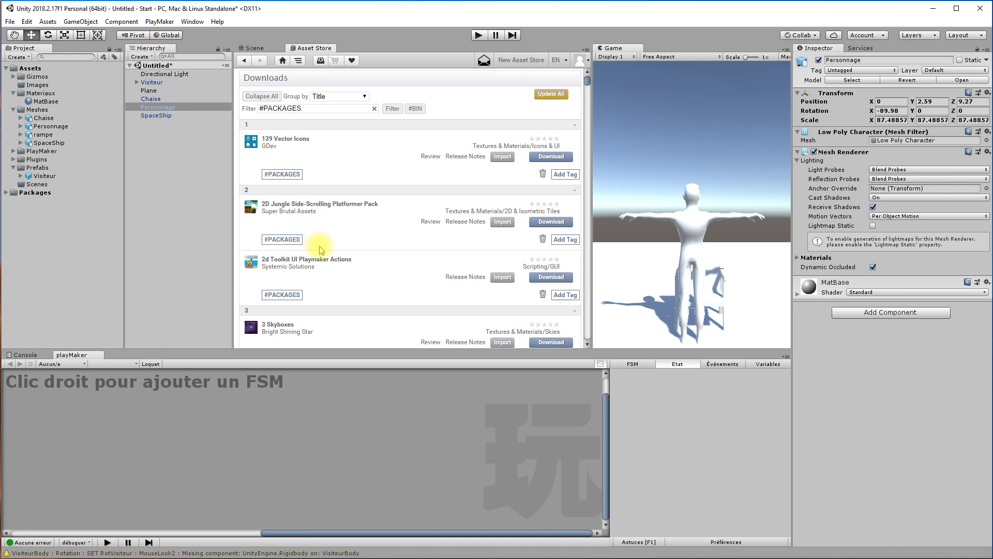
scroll(320, 250, "down", 20)
scroll(330, 239, "down", 20)
scroll(330, 237, "up", 10)
scroll(327, 234, "up", 15)
scroll(326, 234, "up", 5)
- Download the Fire Hydrant package and import all of its files into the project
scroll(326, 232, "down", 7)
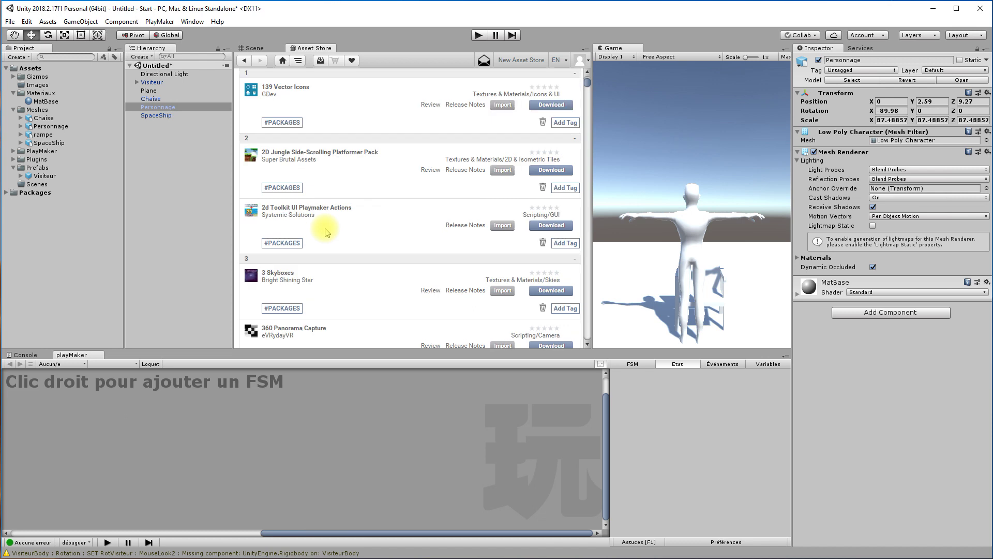
scroll(325, 232, "down", 7)
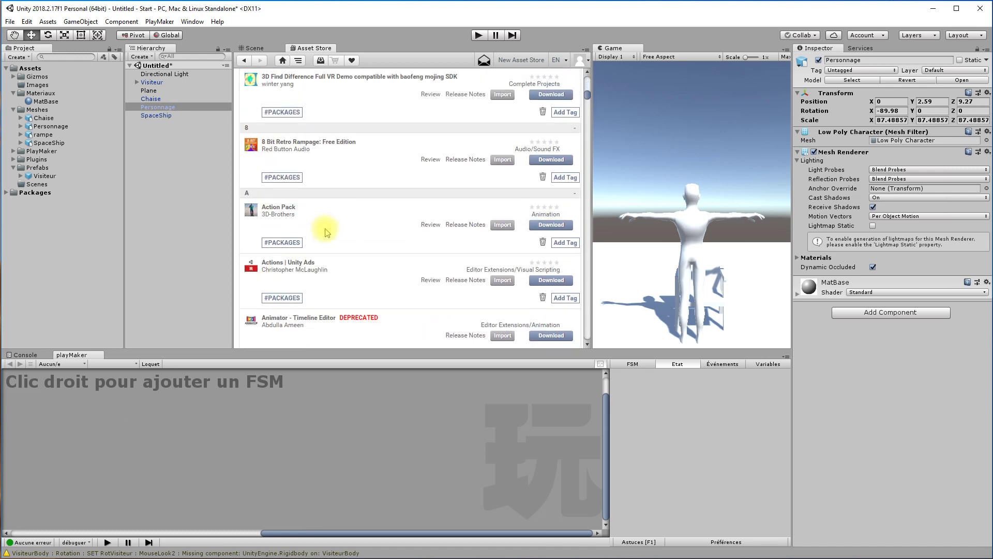
scroll(326, 232, "down", 9)
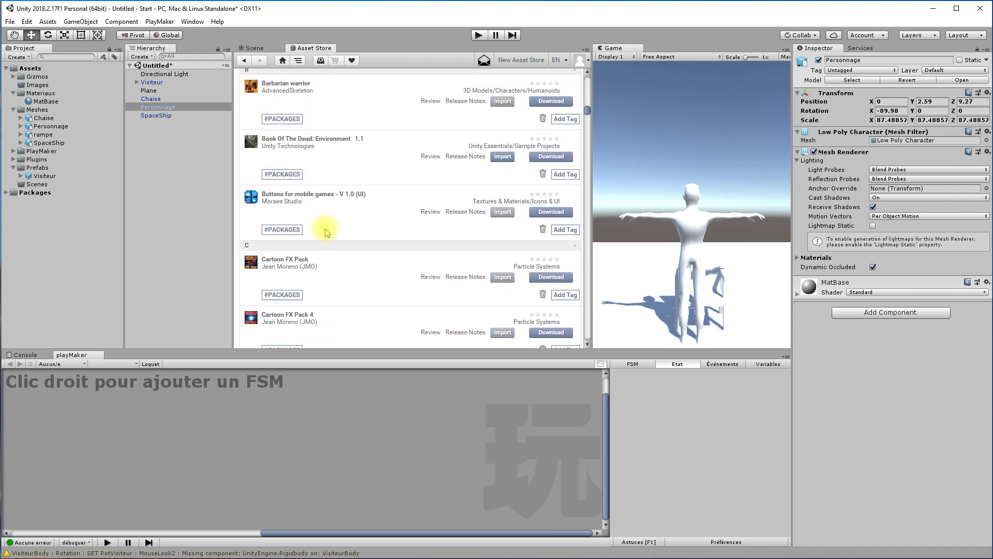
scroll(325, 232, "down", 8)
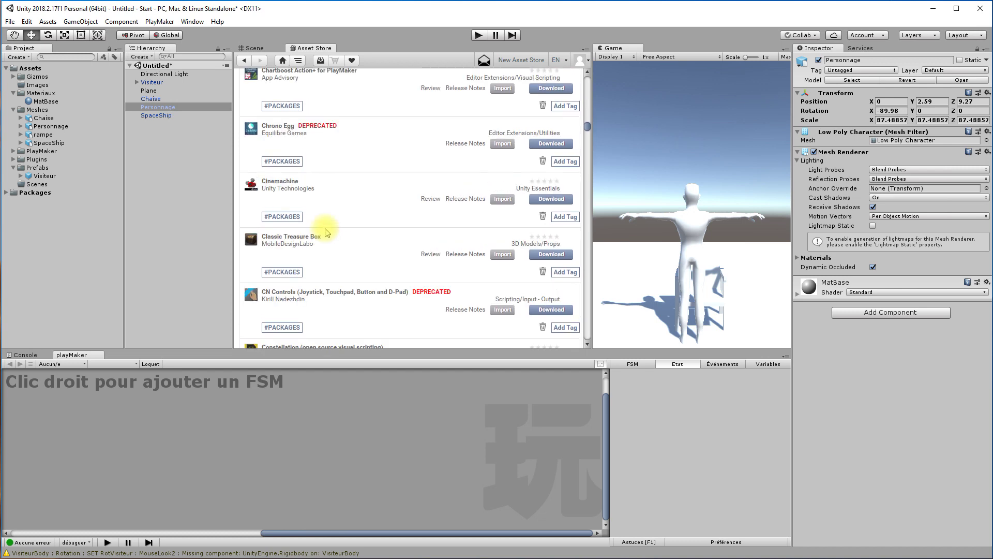
scroll(326, 233, "down", 8)
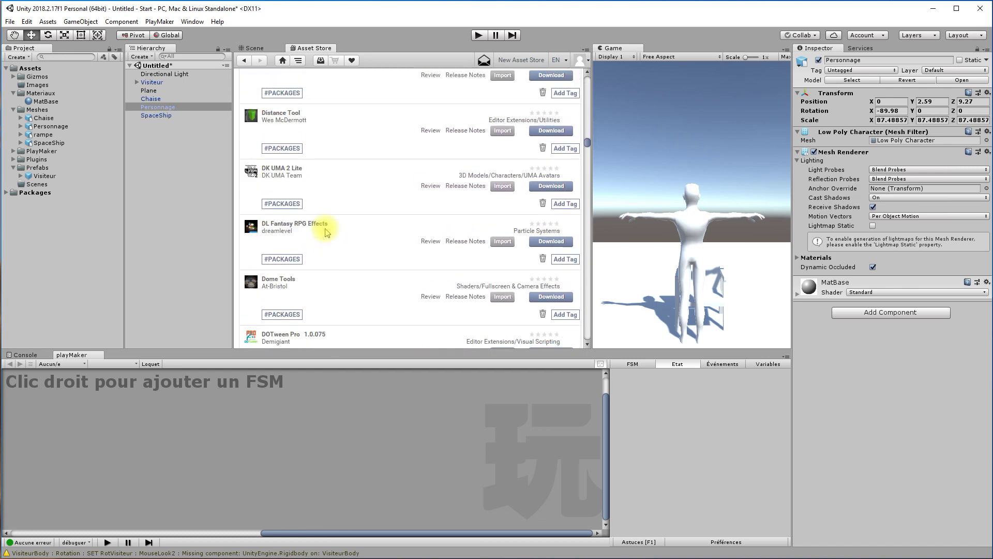
scroll(325, 232, "down", 5)
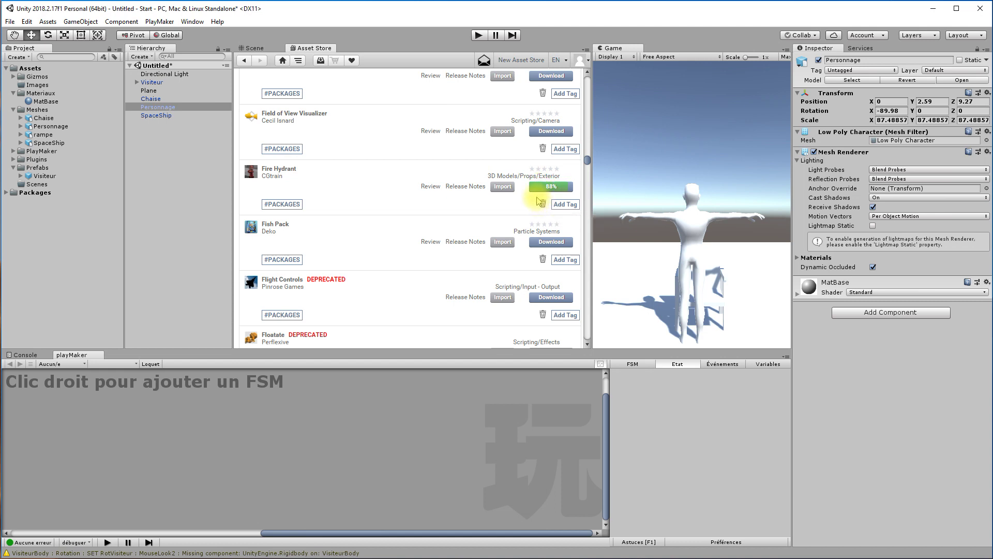
left_click(501, 189)
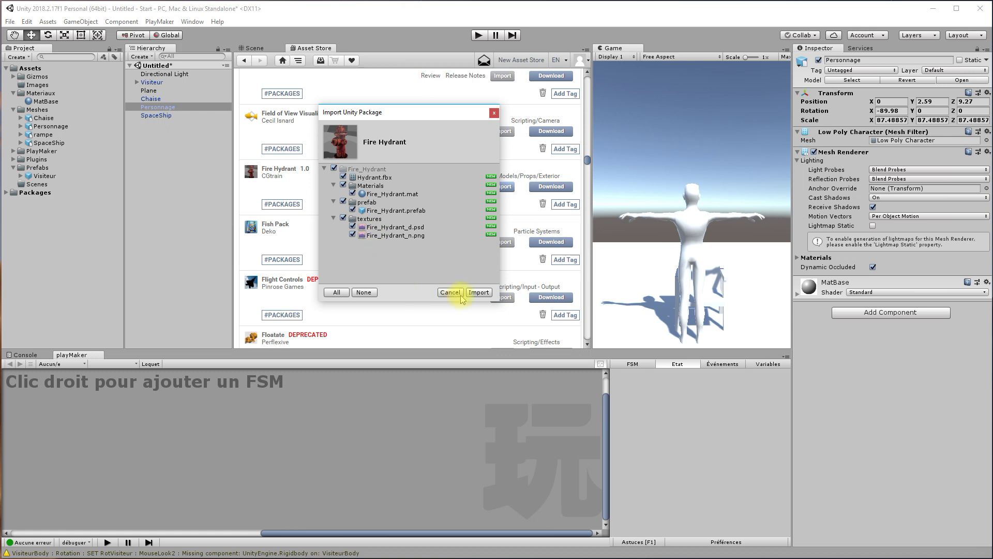
left_click(479, 293)
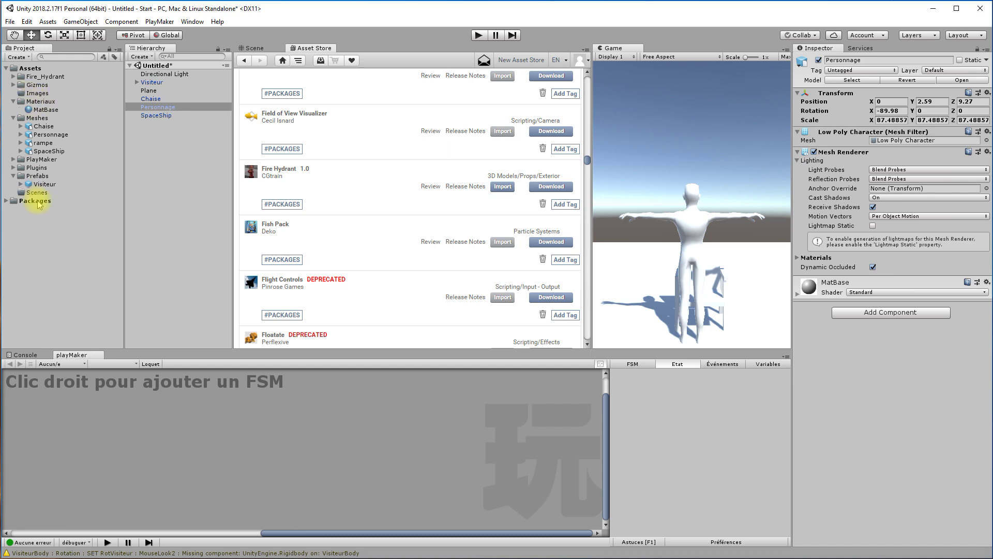
- Collapse the Meshes and Materiaux folders, and add the Hydrant model from the Fire_Hydrant folder to the scene hierarchy
left_click(13, 118)
left_click(13, 101)
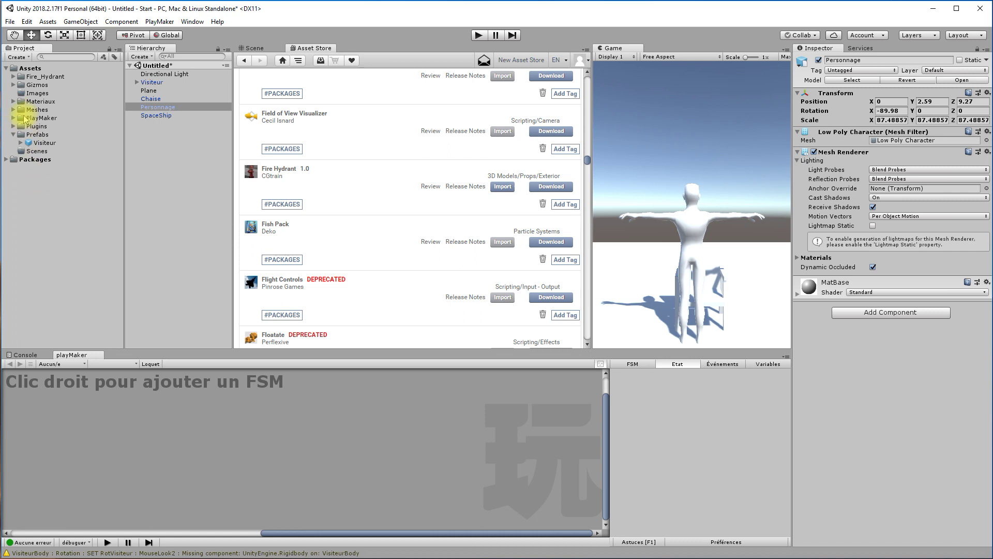
left_click(52, 77)
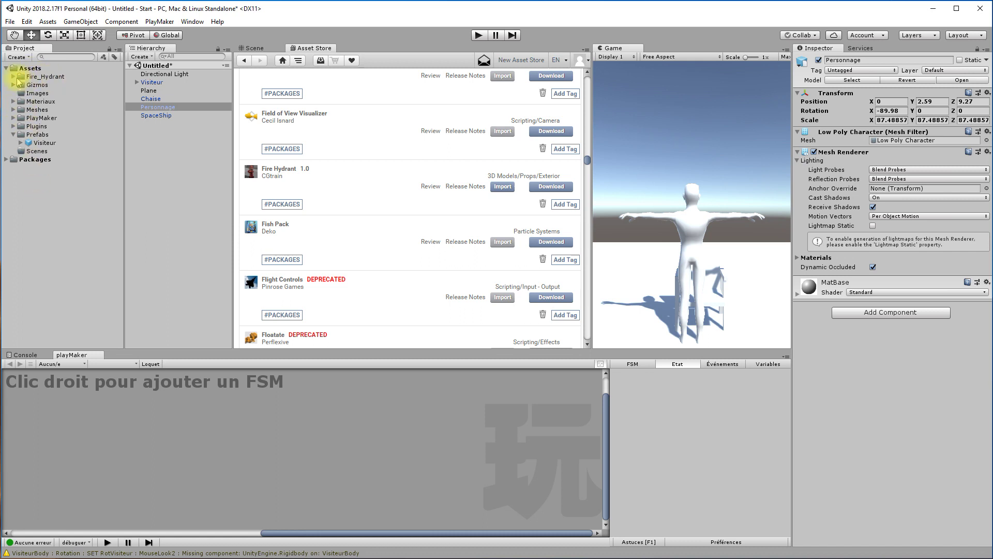
left_click(13, 76)
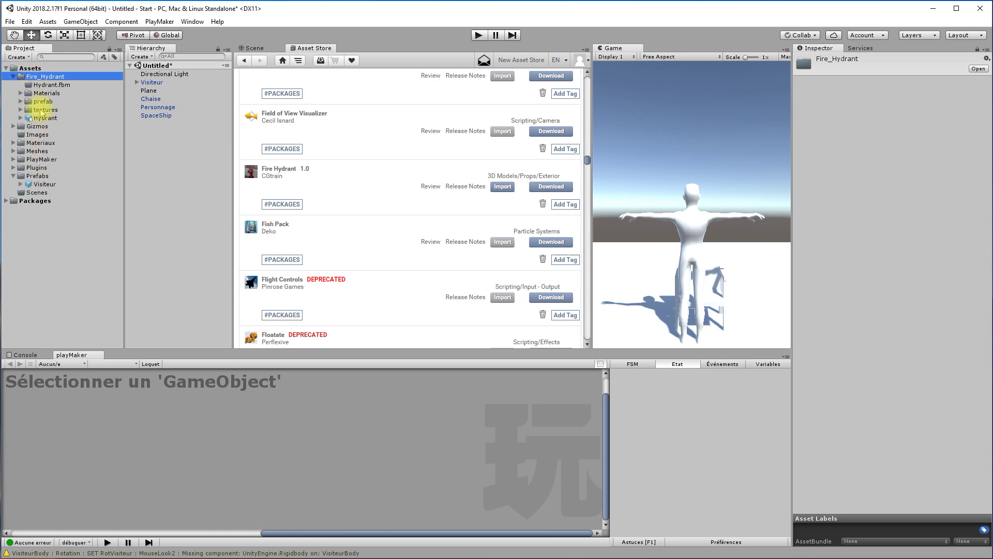
left_click_drag(45, 119, 160, 146)
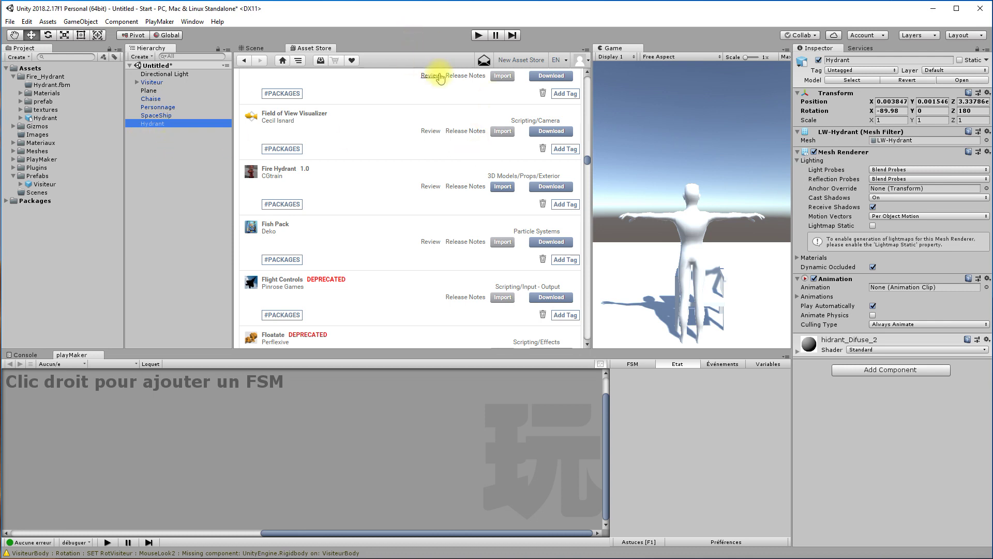
- Enlarge the Hydrant uniformly to a scale of about 2.03 and move it to X -3.79, Z 7.29 in the scene
left_click(264, 48)
left_click_drag(355, 248, 462, 253)
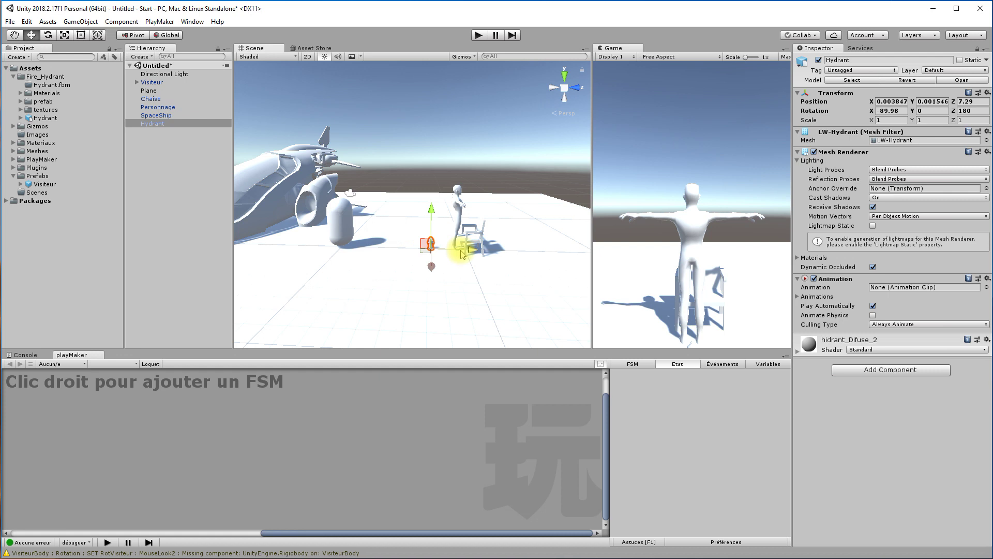
key("r")
left_click_drag(433, 248, 402, 269)
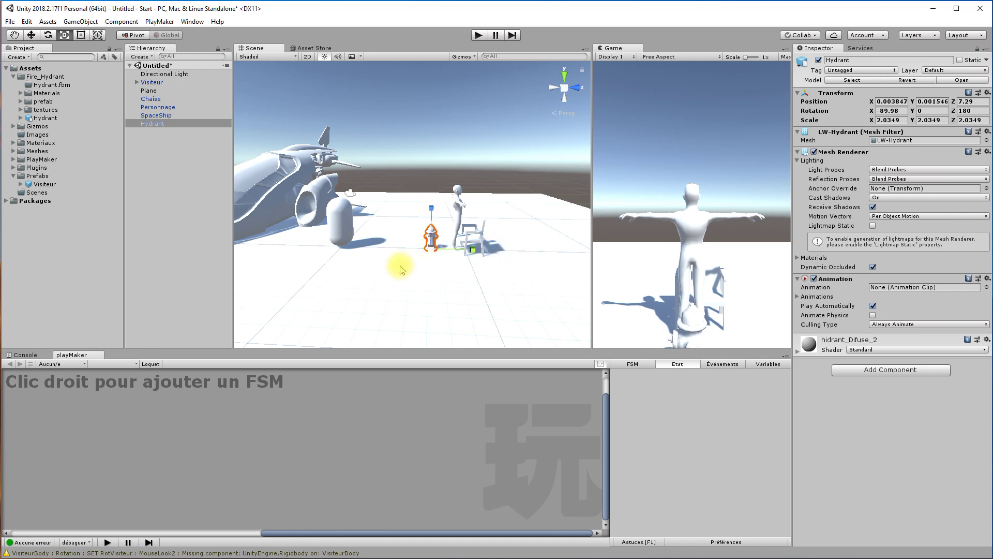
scroll(401, 256, "up", 1)
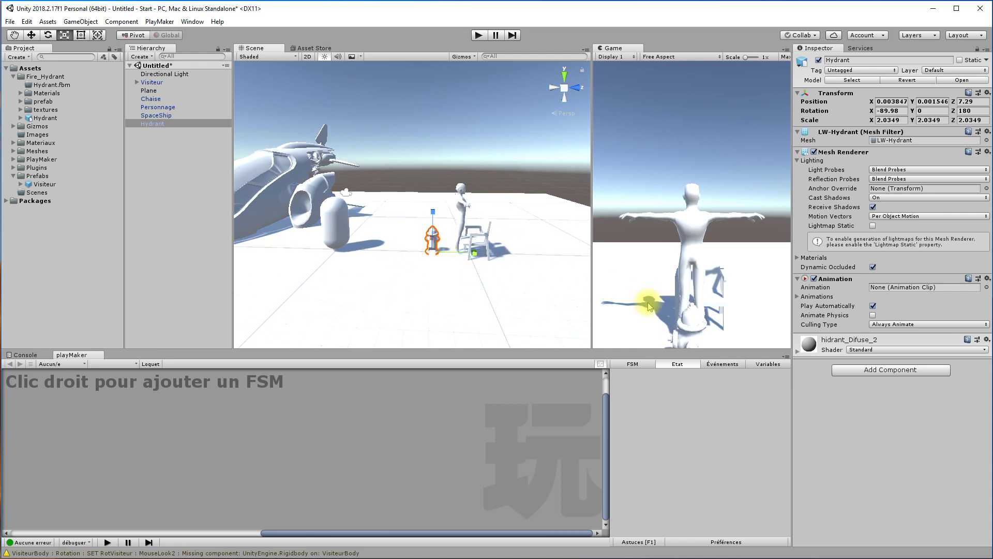
key("w")
left_click_drag(437, 270, 302, 215)
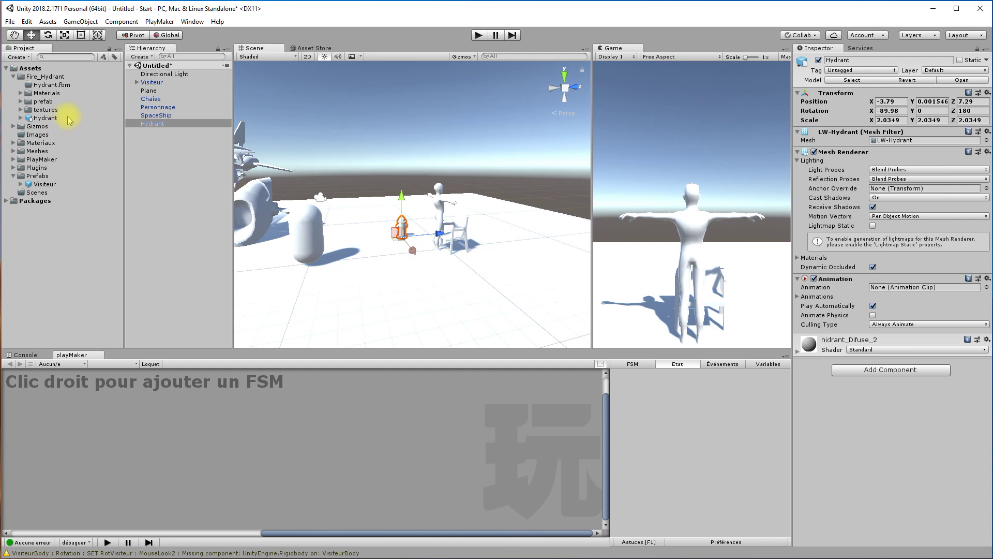
- Collapse the Fire_Hydrant folder and check which models the Meshes folder contains
left_click(14, 76)
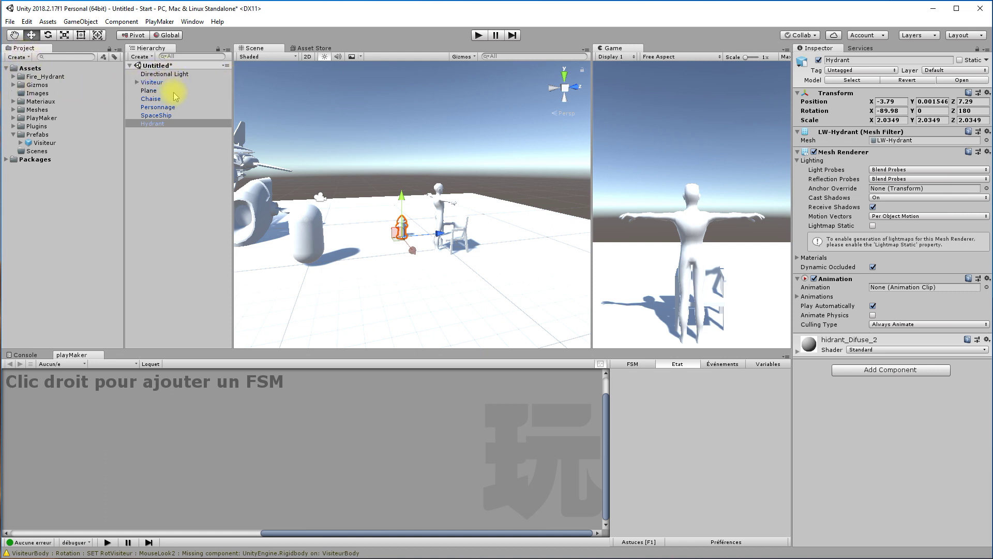
left_click(13, 109)
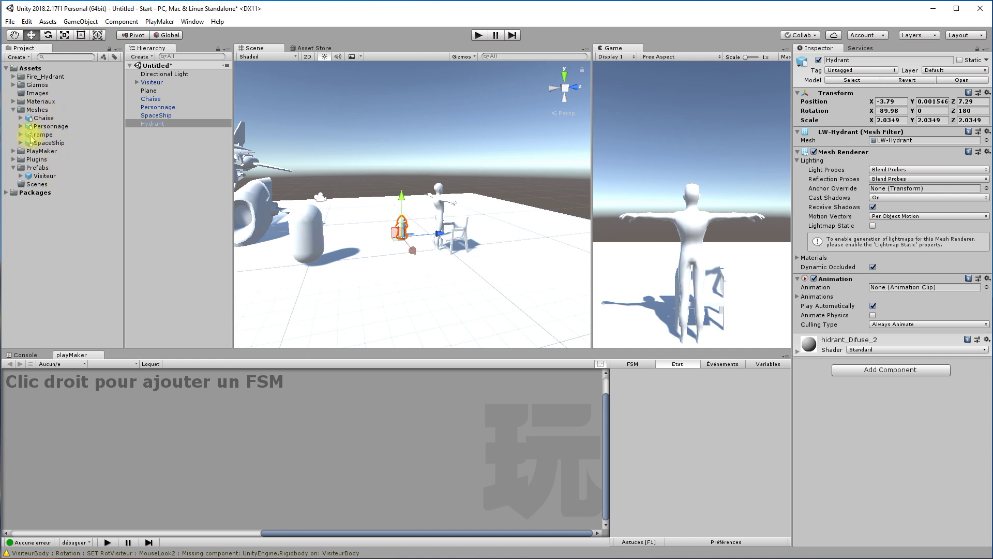
left_click(13, 109)
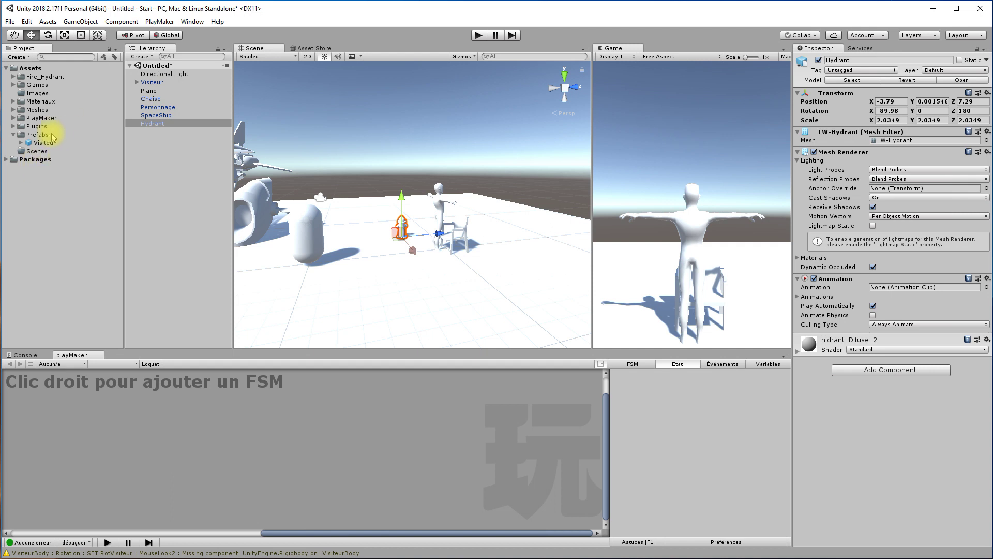
right_click(65, 201)
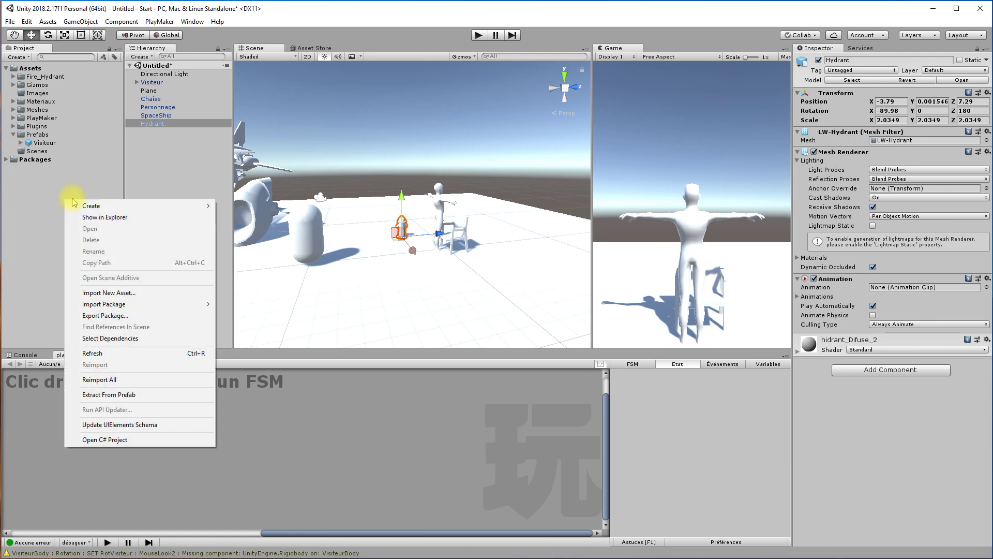
left_click(109, 315)
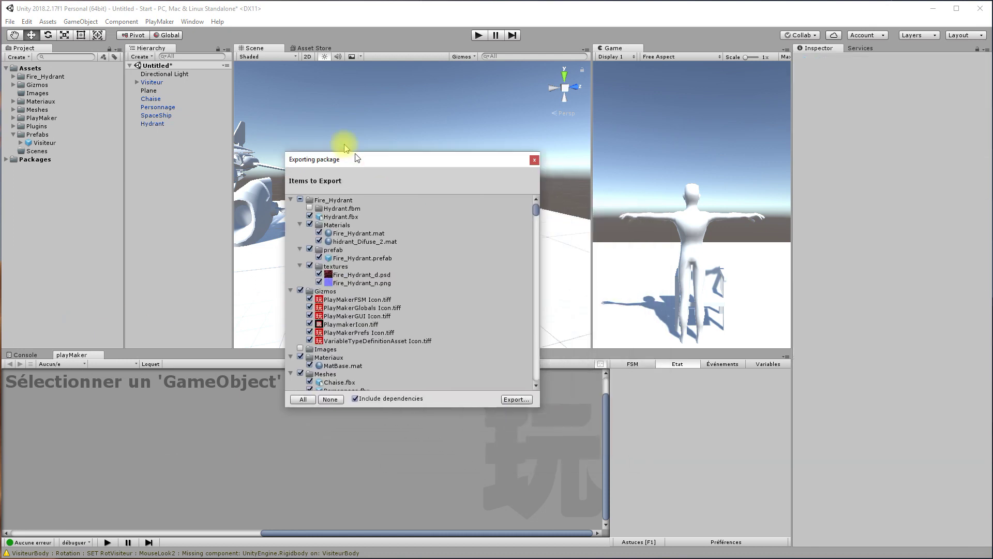
left_click(253, 151)
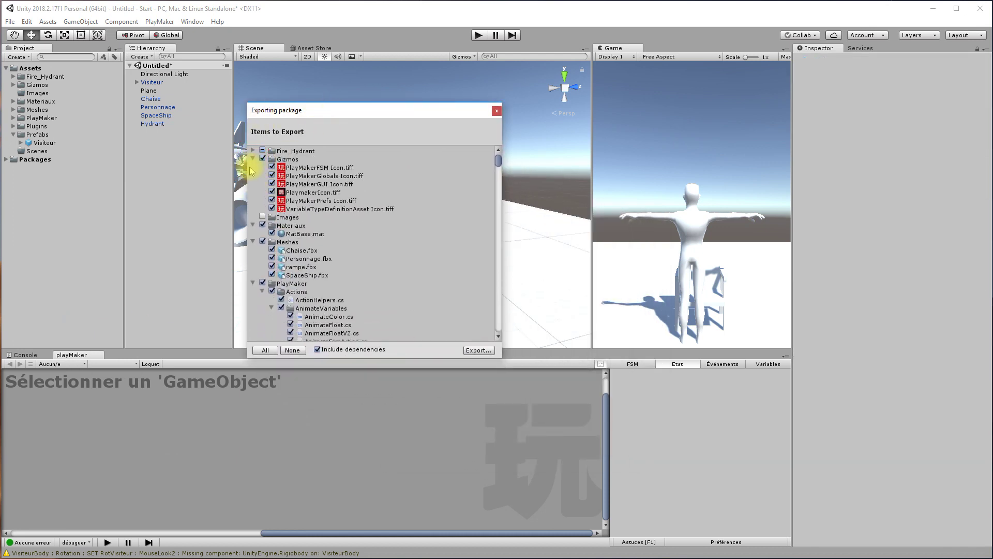
left_click(253, 159)
left_click(253, 176)
left_click(253, 184)
left_click(253, 192)
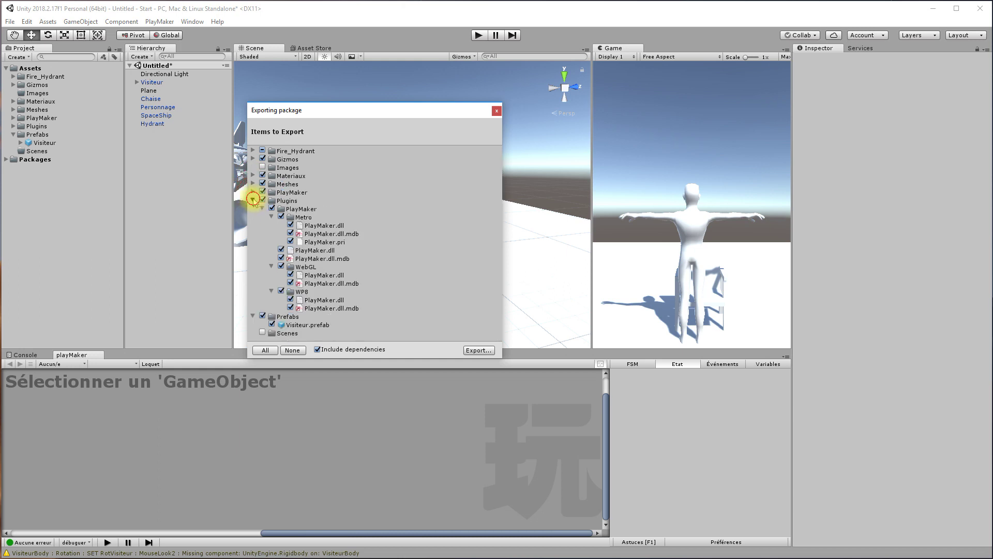
left_click(253, 201)
left_click(253, 209)
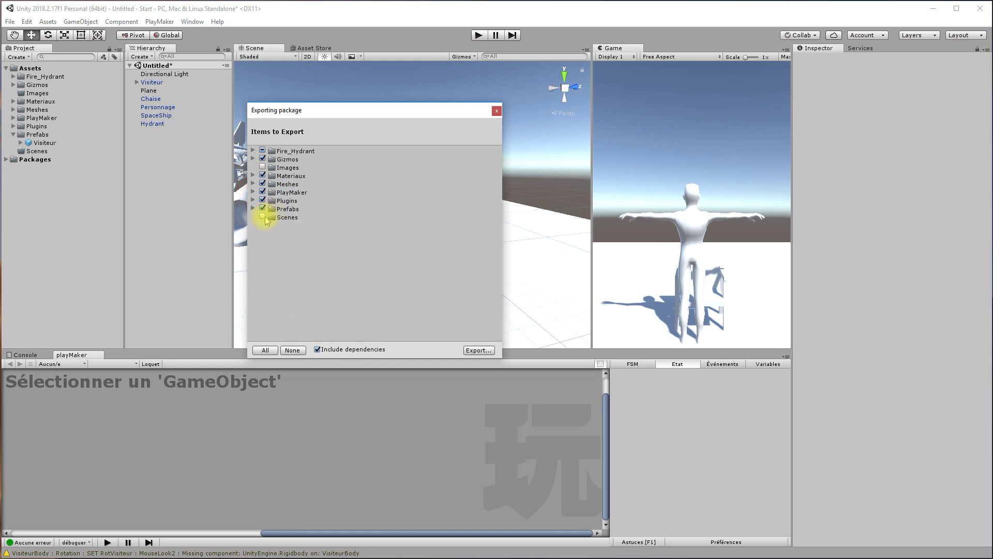
left_click(280, 217)
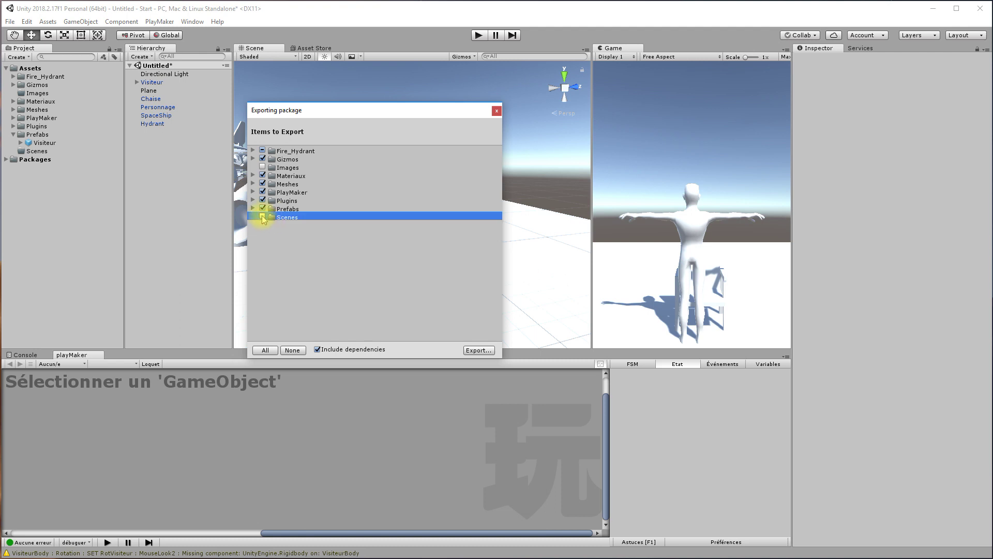
left_click(496, 111)
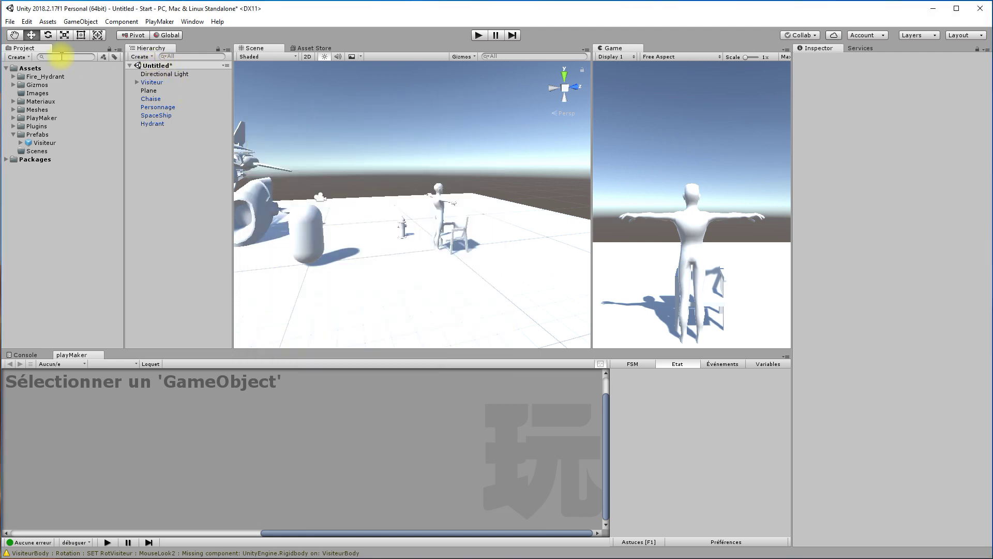
- Save the current scene as Noms_NotreSalle in the project's Scenes folder
left_click(10, 21)
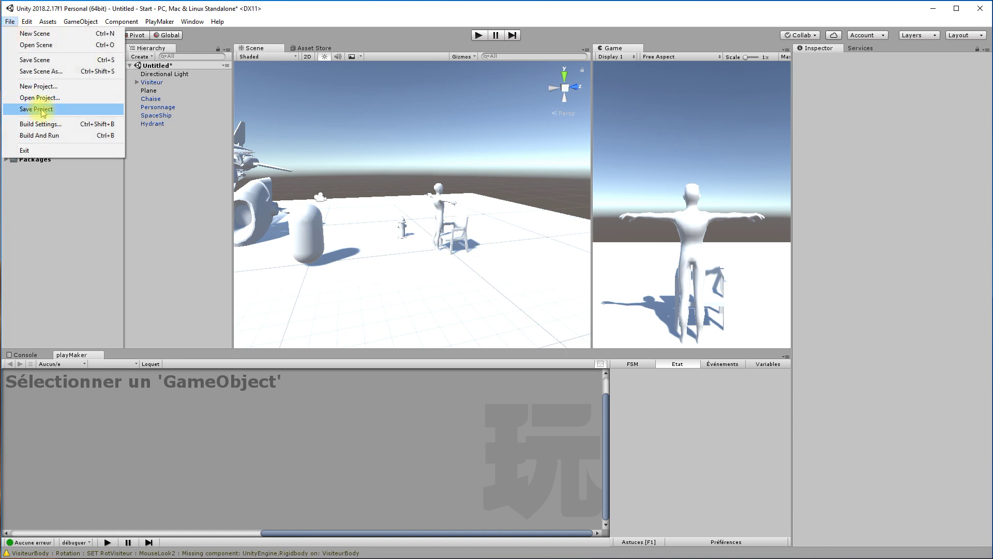
left_click(43, 73)
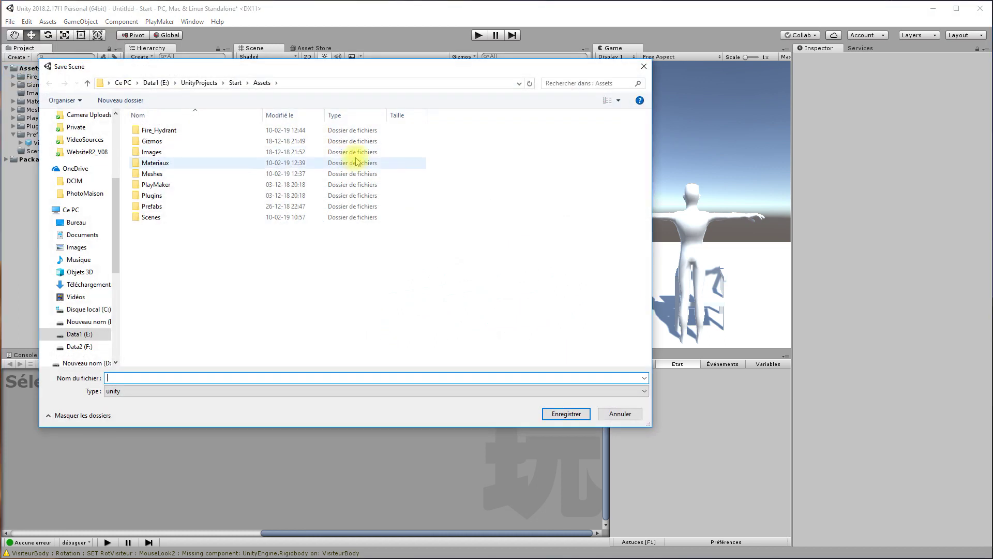
double_click(155, 214)
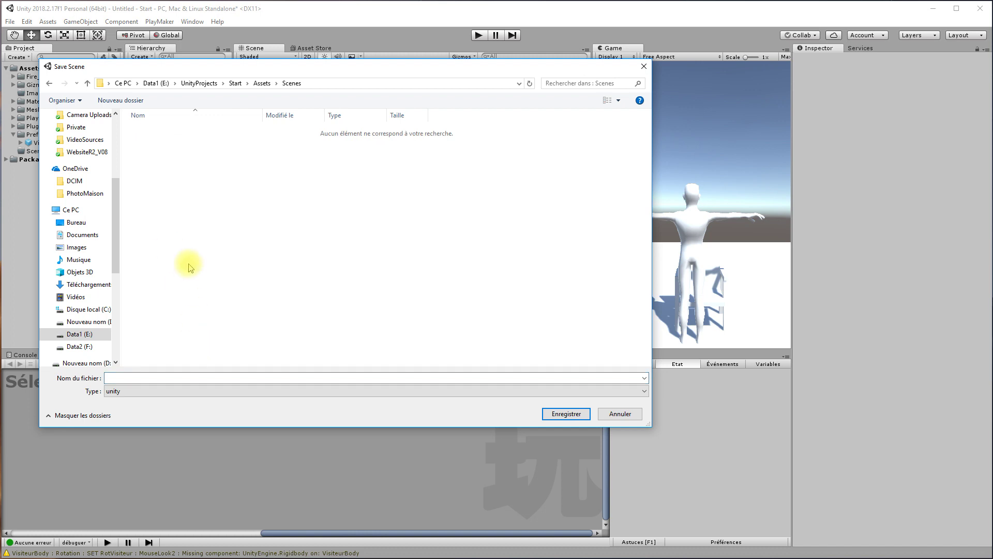
left_click(132, 376)
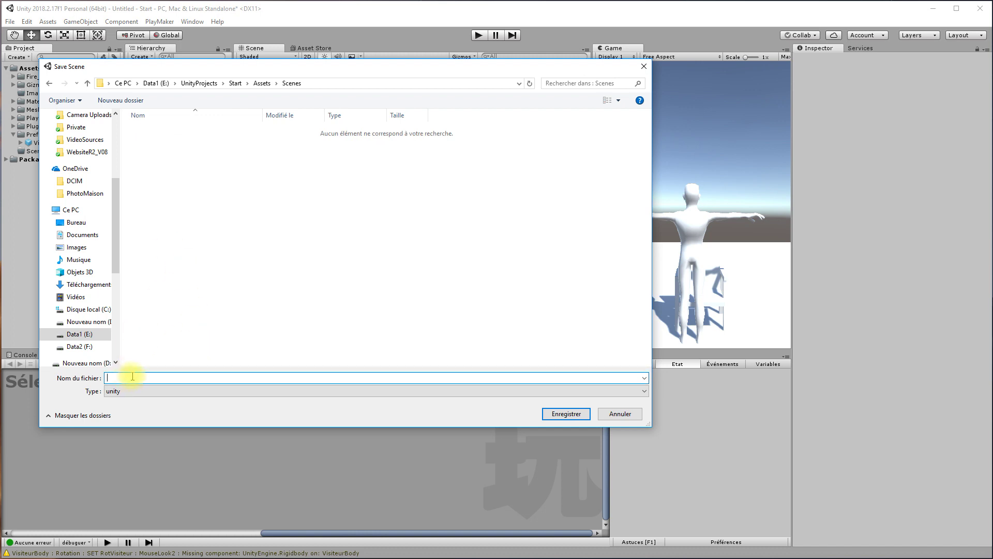
type("M")
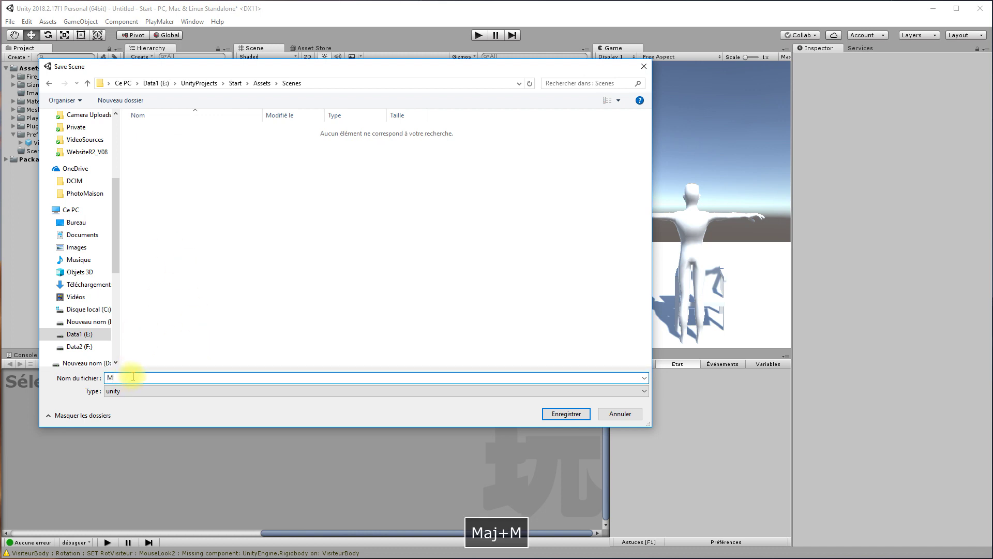
type("aScene")
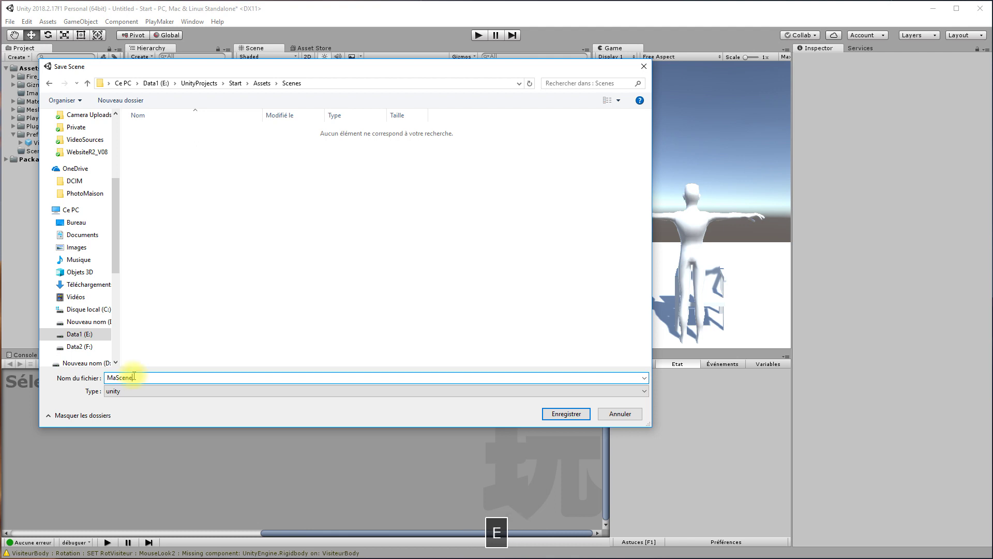
type("M")
key("BackSpace")
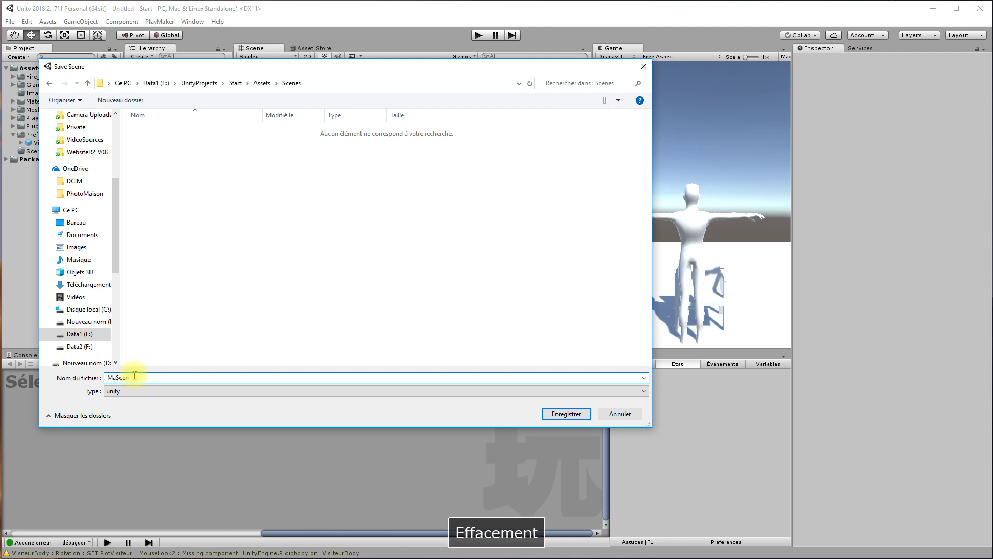
type("Nom")
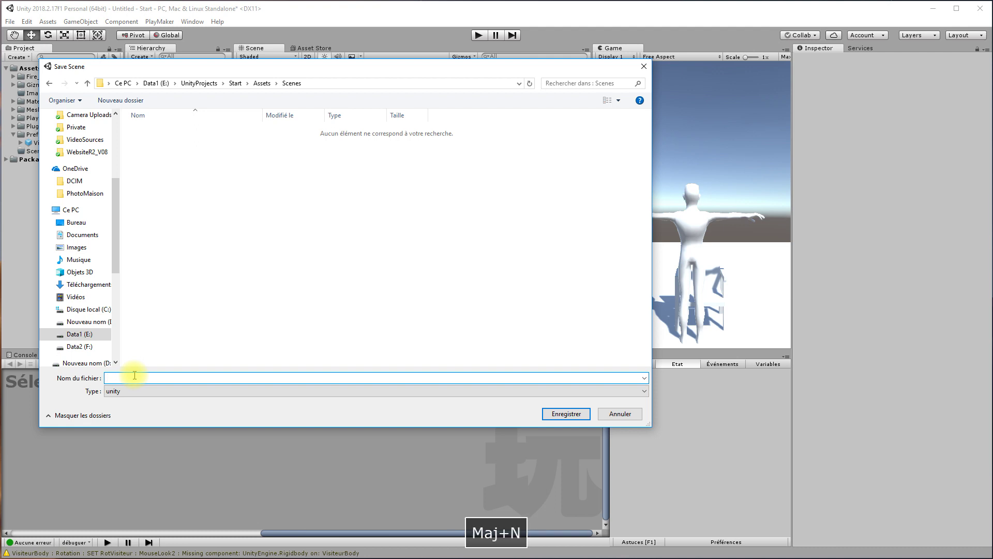
type("s")
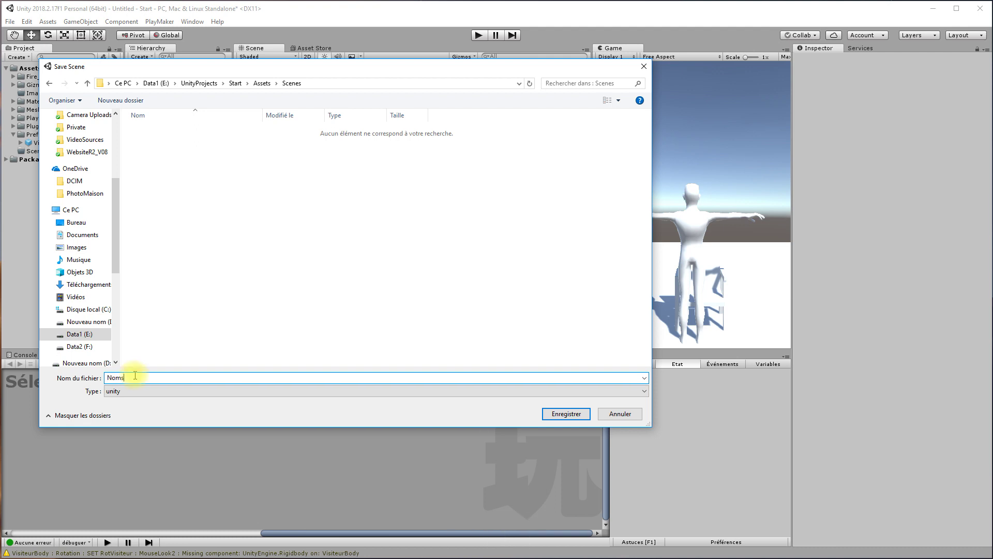
type("_NotreSa")
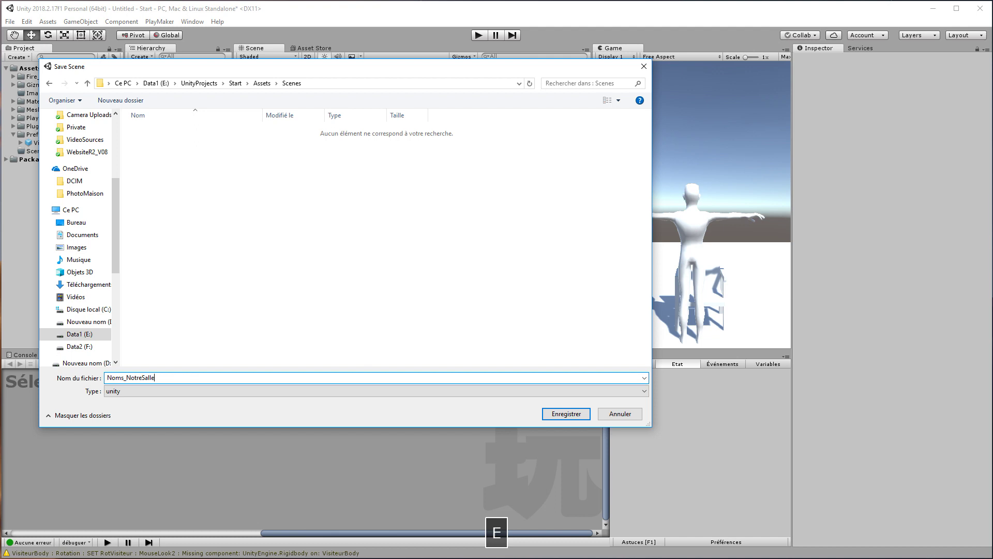
type("lle")
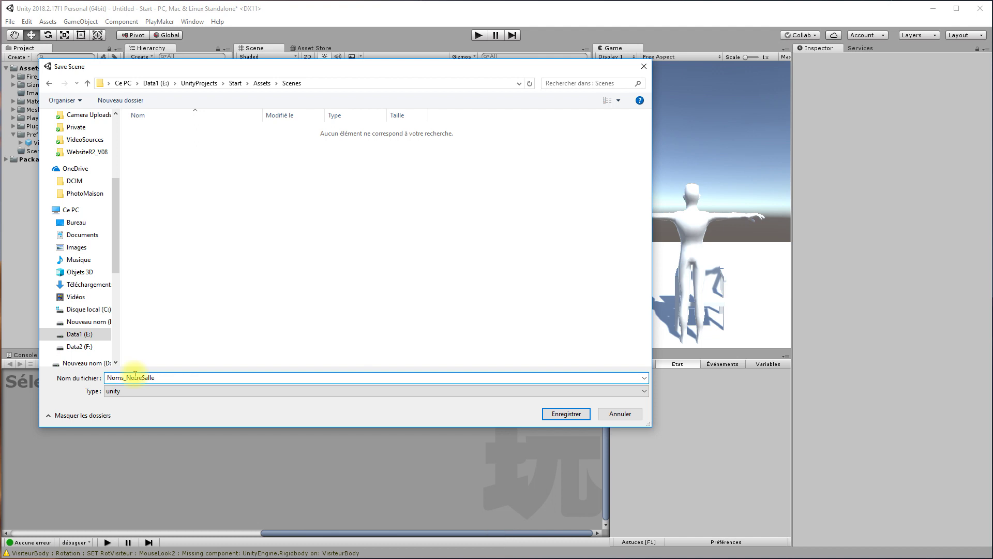
type("_")
key("BackSpace")
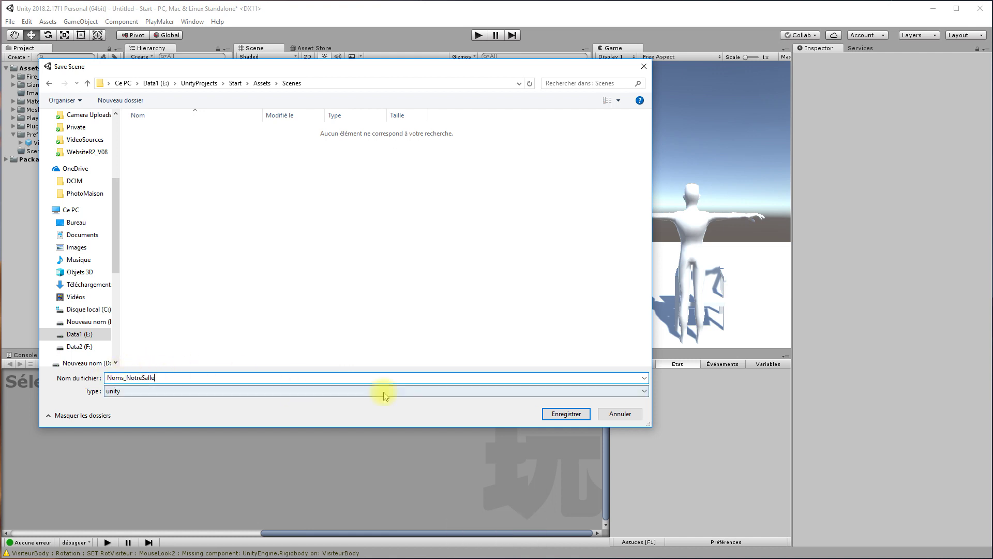
left_click(567, 414)
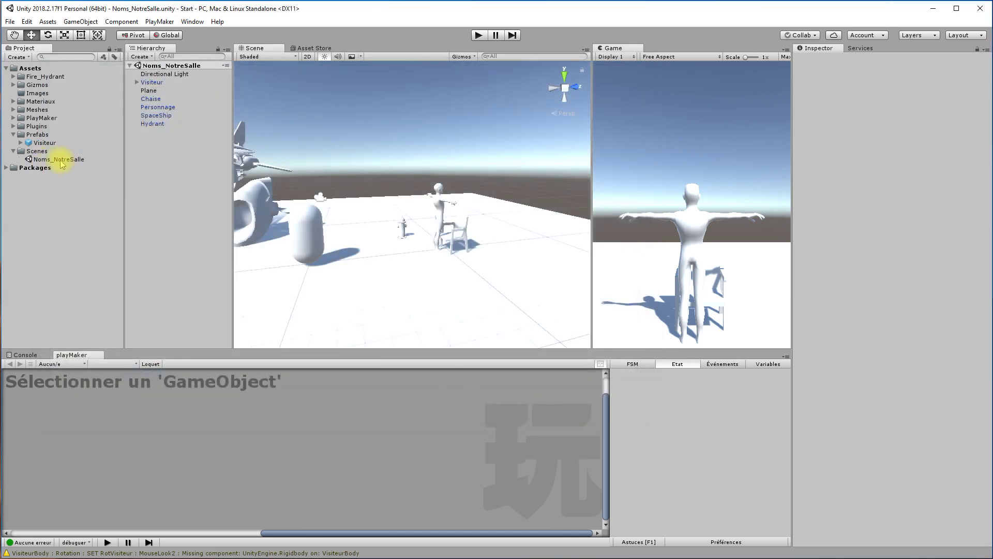
- Start a package export of the project assets, collapse the folder list, and exclude the PlayMaker, Plugins and Gizmos folders
right_click(49, 193)
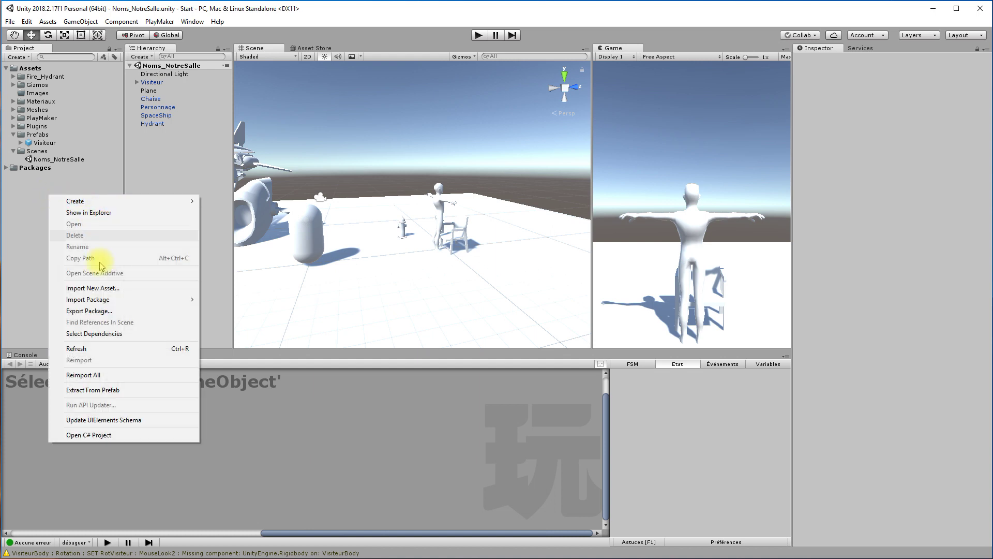
left_click(88, 310)
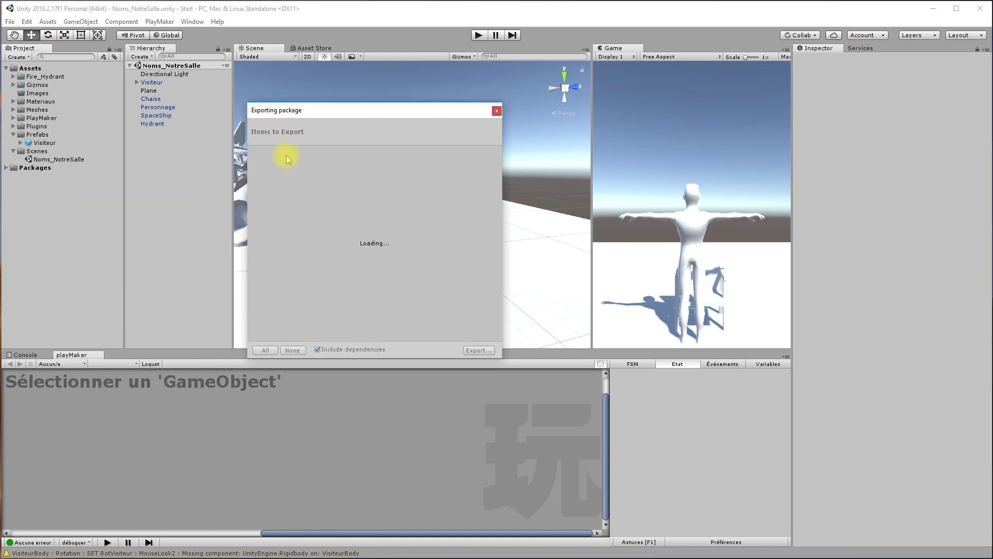
left_click(254, 151)
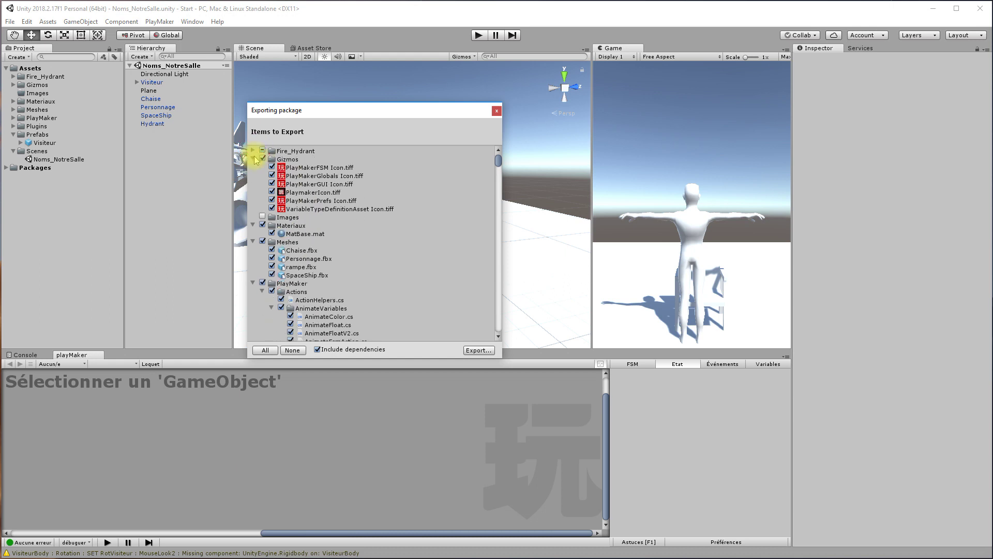
left_click(252, 158)
left_click(253, 184)
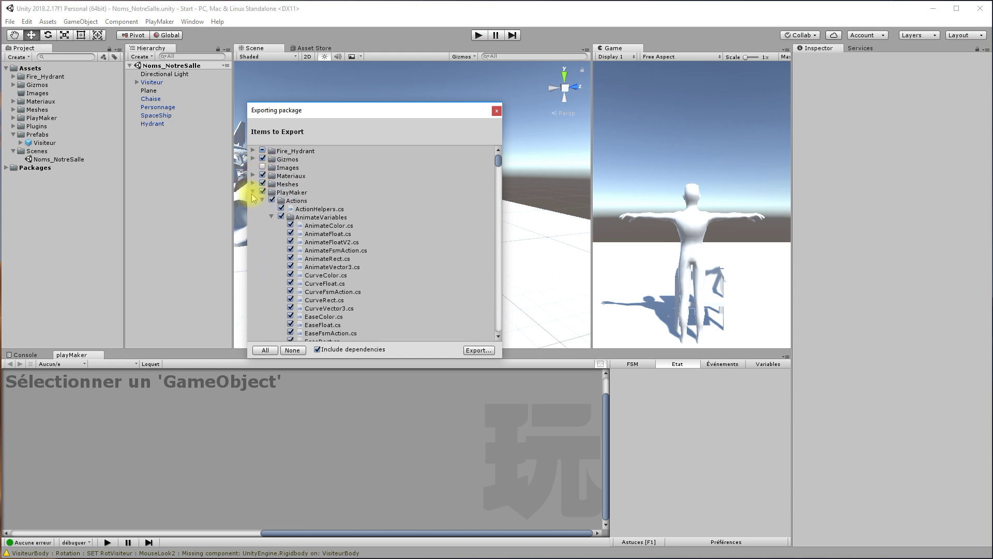
left_click(253, 193)
left_click(253, 201)
left_click(253, 209)
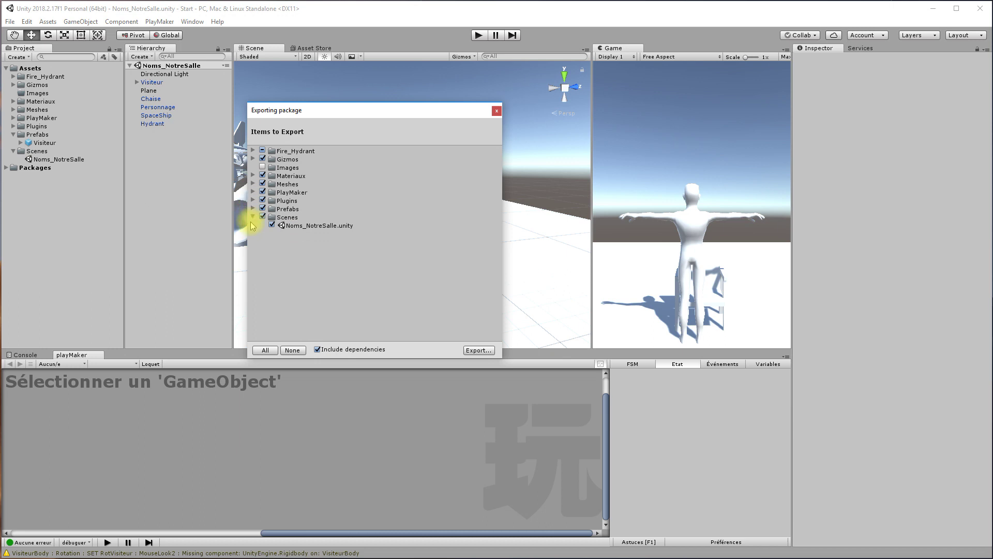
left_click(262, 192)
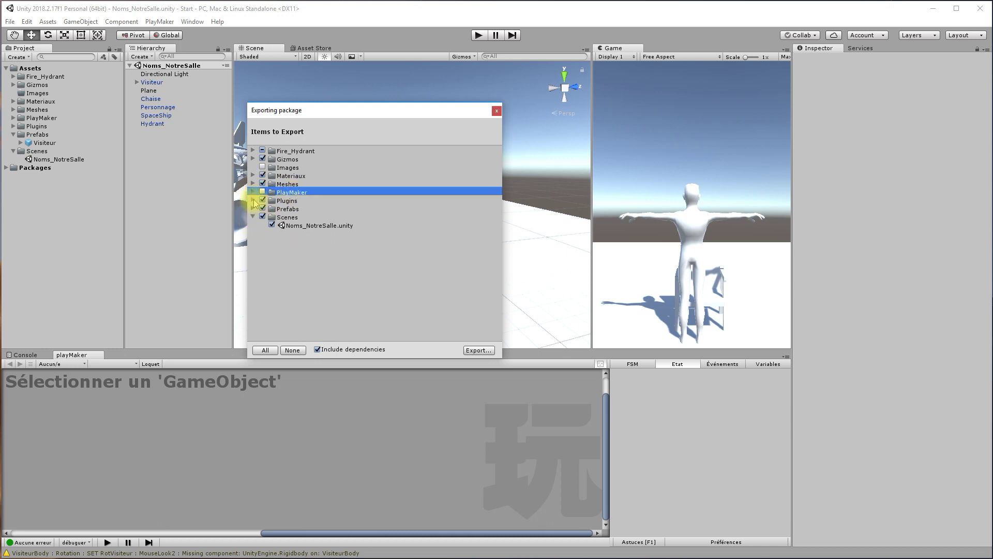
left_click(263, 201)
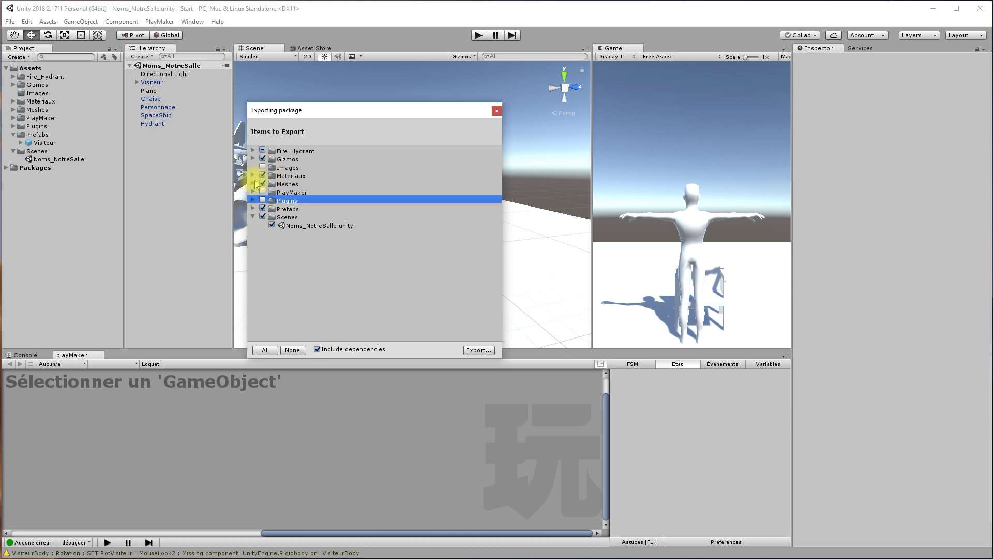
left_click(261, 159)
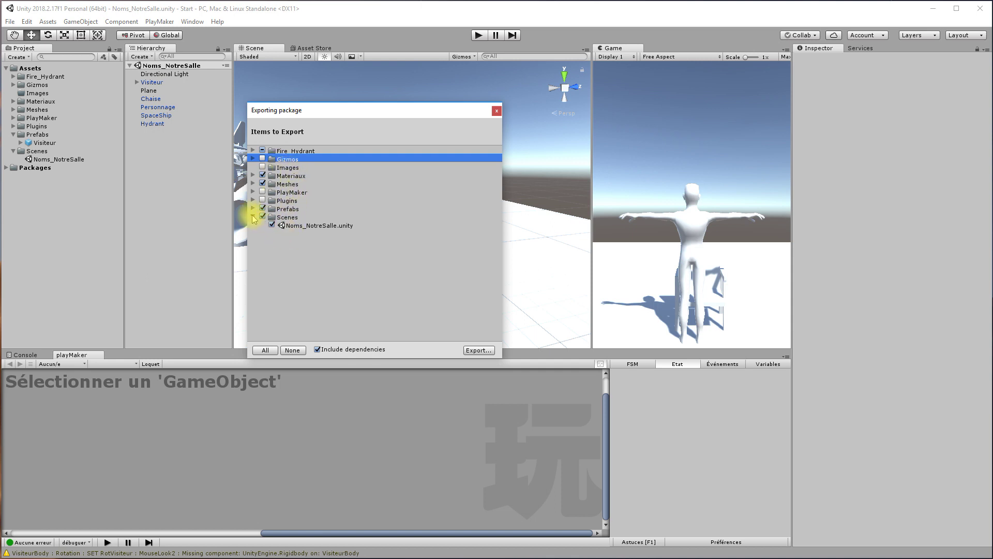
- Export the selected items as a unitypackage named Noms_VotreSalle in the project's Assets folder
left_click(478, 350)
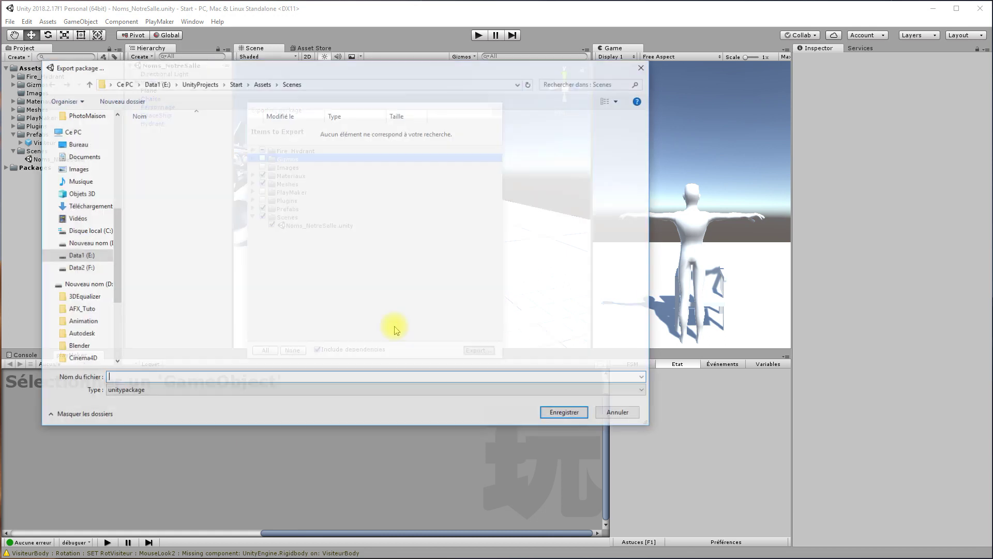
left_click(261, 86)
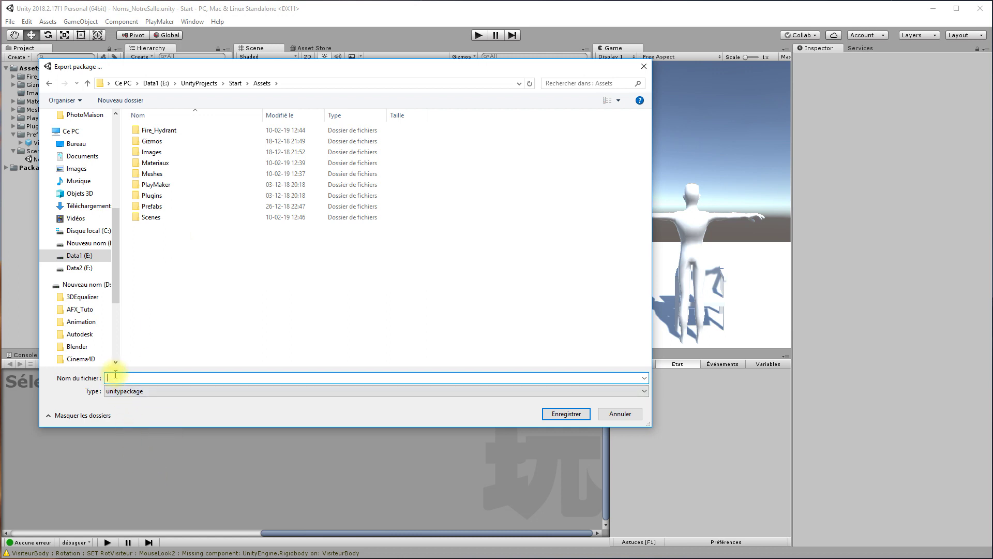
type("Nom")
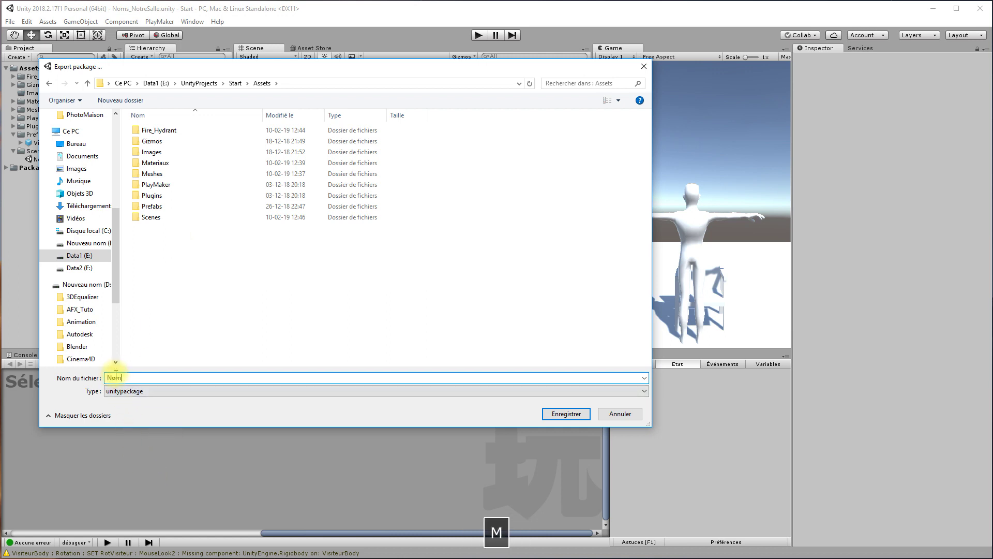
type("s_Votre")
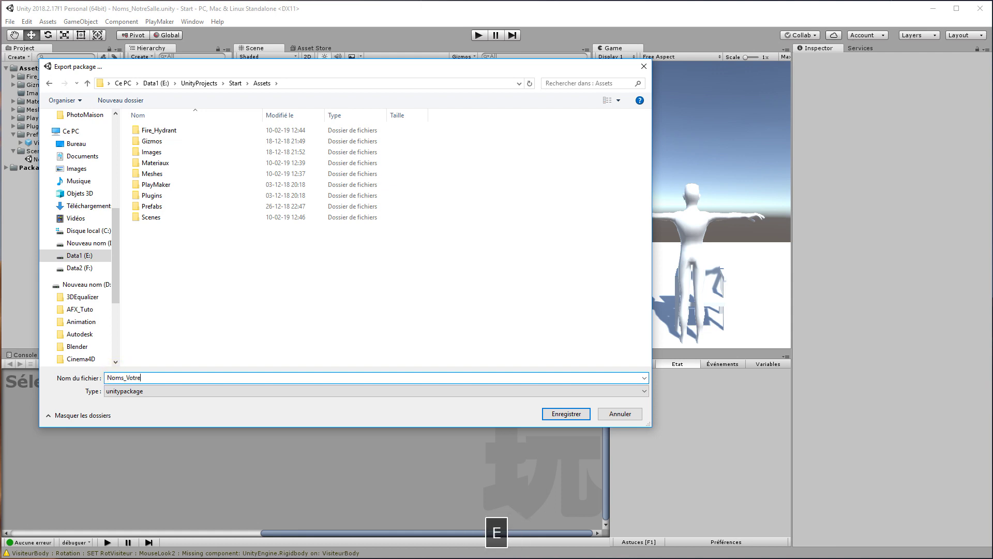
type("Salle")
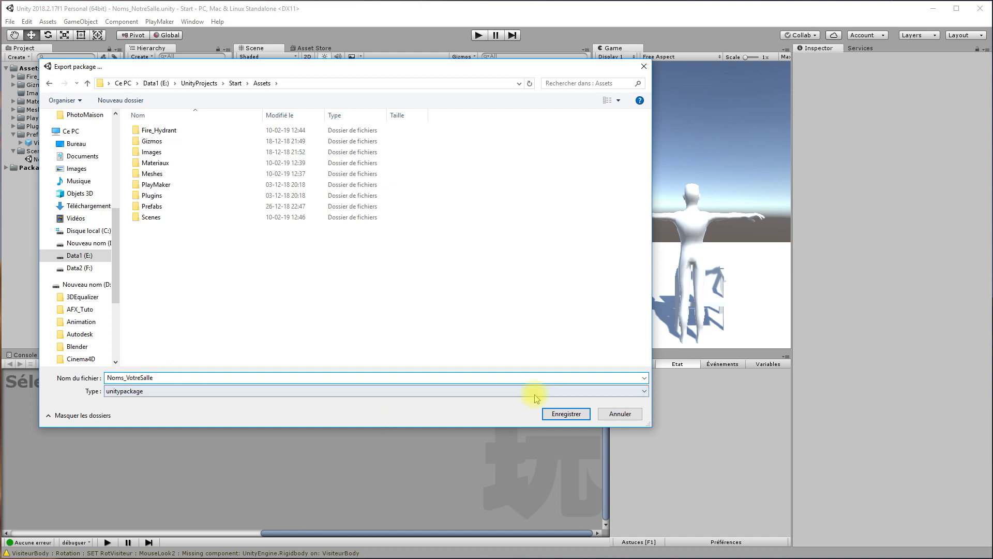
left_click(565, 415)
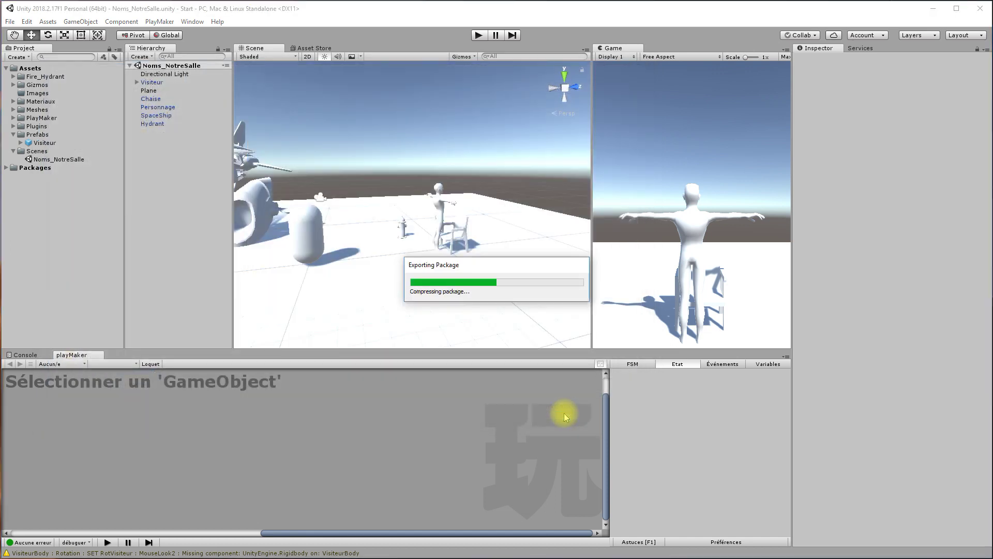